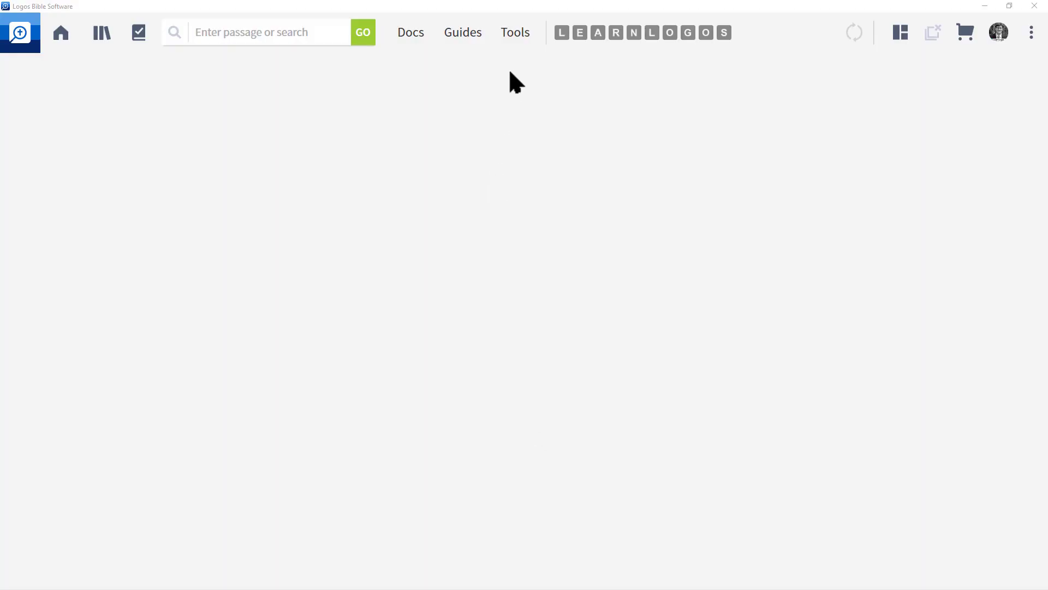
- Open the Notes tool and widen its panel to fill the whole window
click(517, 36)
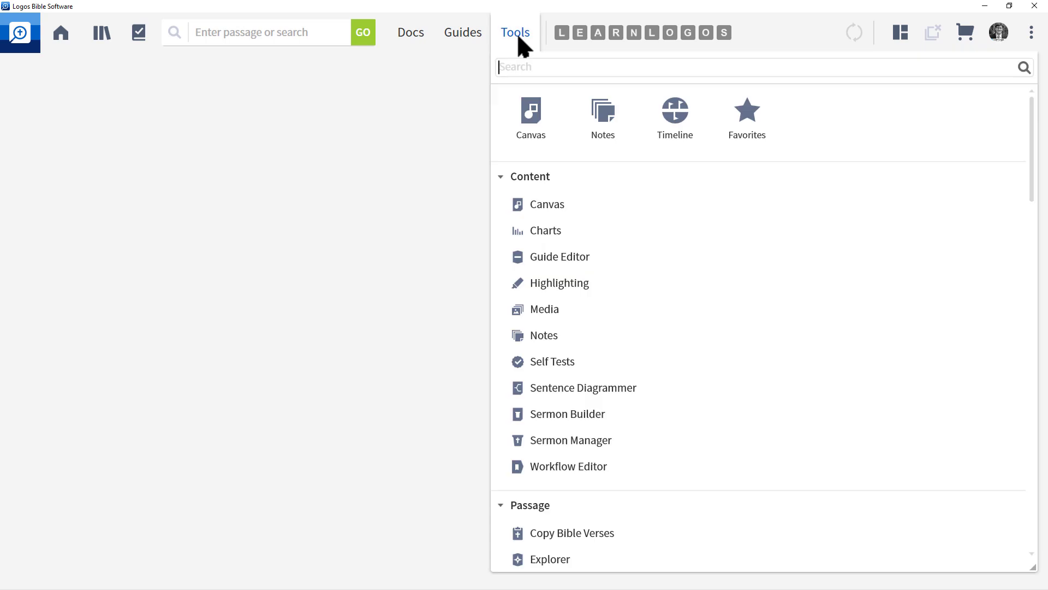
text(notes)
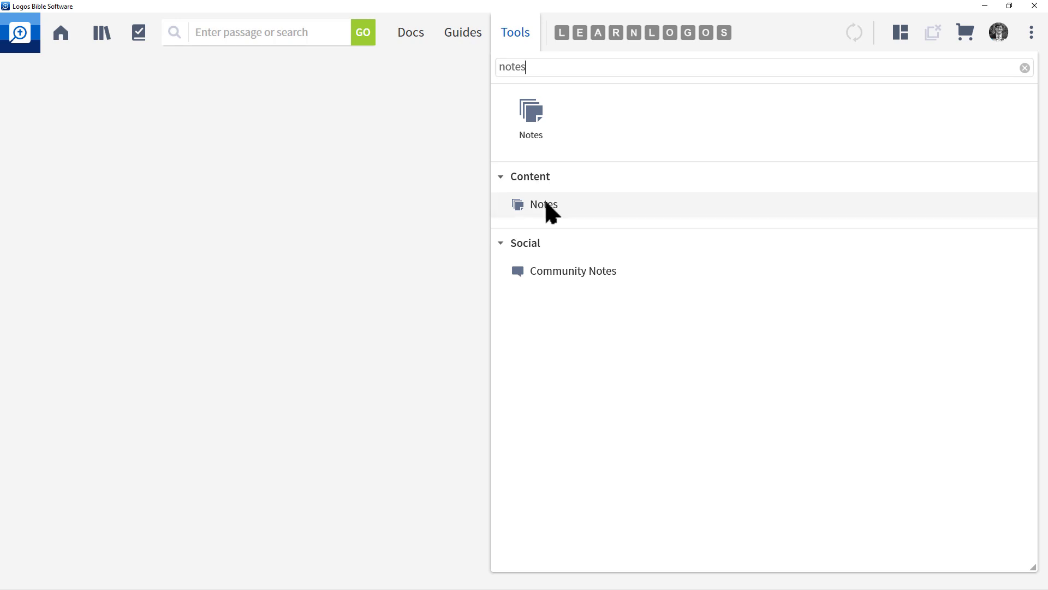
click(552, 212)
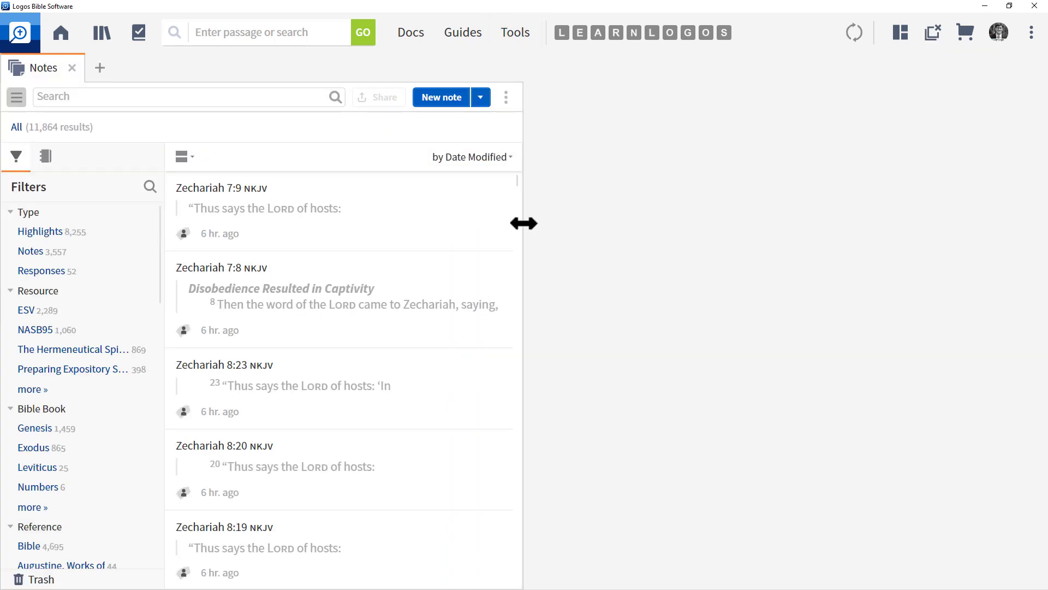
drag(524, 222, 1035, 186)
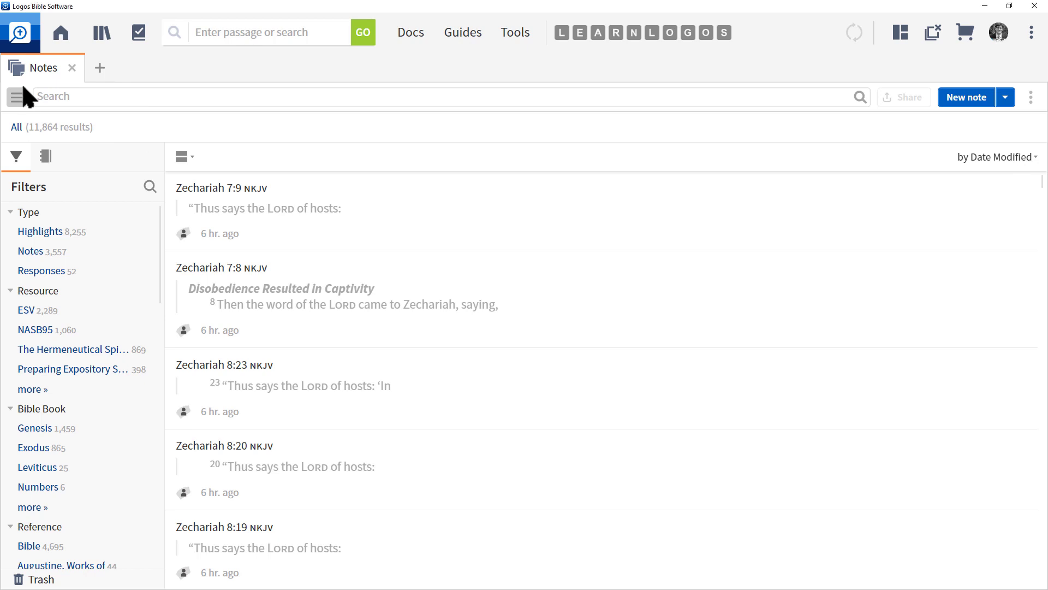
key(ctrl+2)
key(Escape)
key(ctrl+2)
mouse_move(11, 138)
mouse_down()
mouse_move(174, 226)
mouse_move(38, 494)
mouse_up()
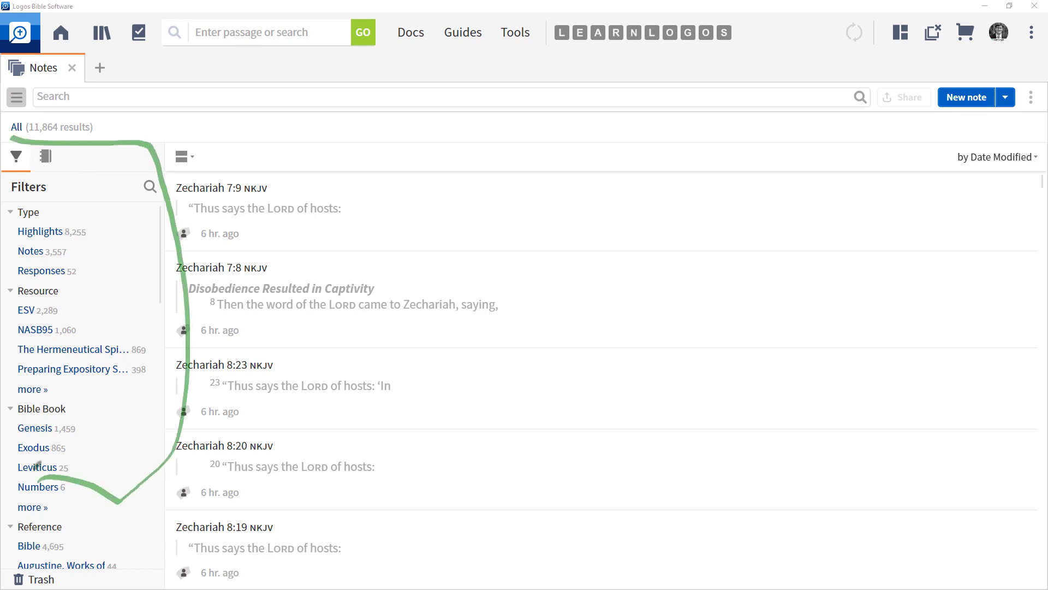
key(Escape)
- Hide the Notes sidebar and show it again
click(17, 99)
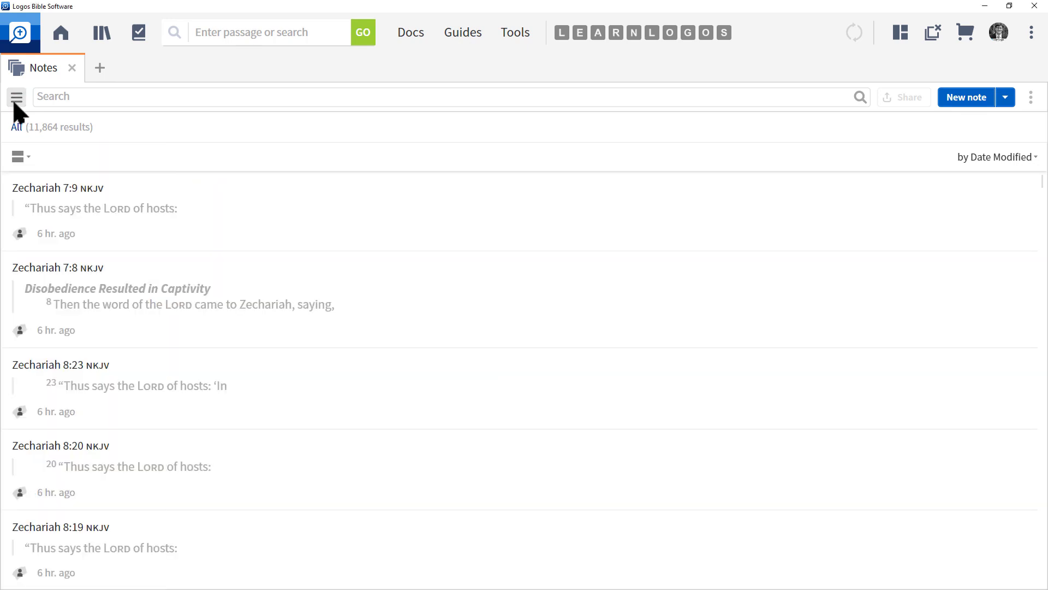
click(15, 100)
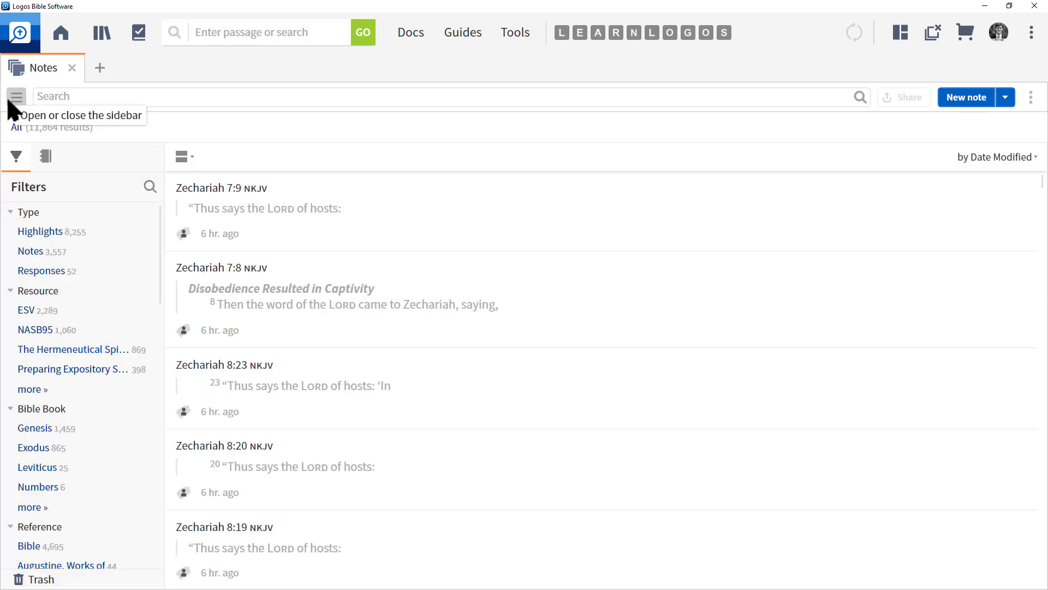
- Search all notes for "Lord" and clear the search
click(47, 97)
text(Lord)
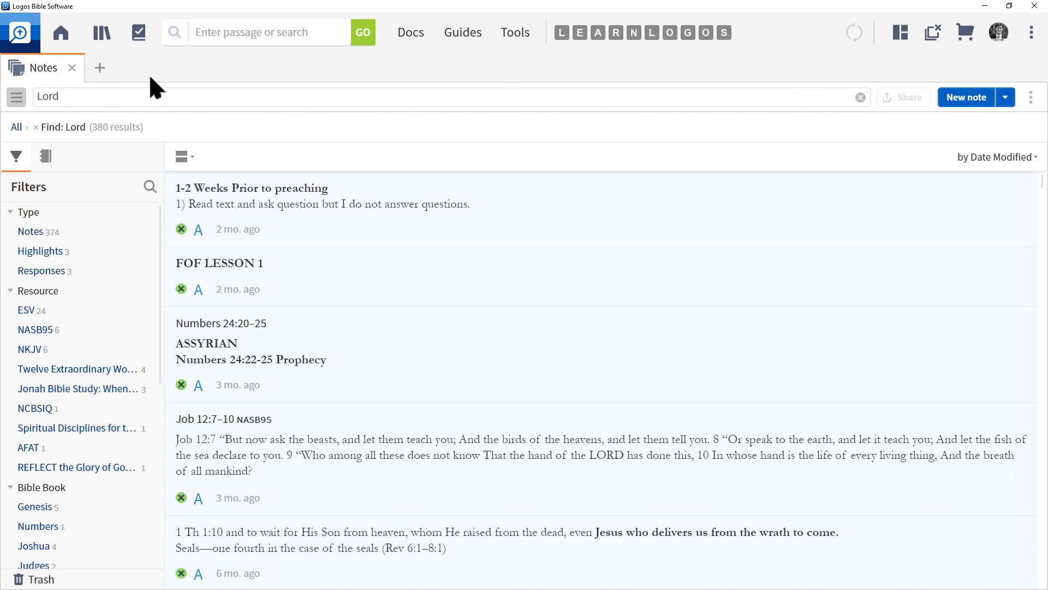
click(861, 97)
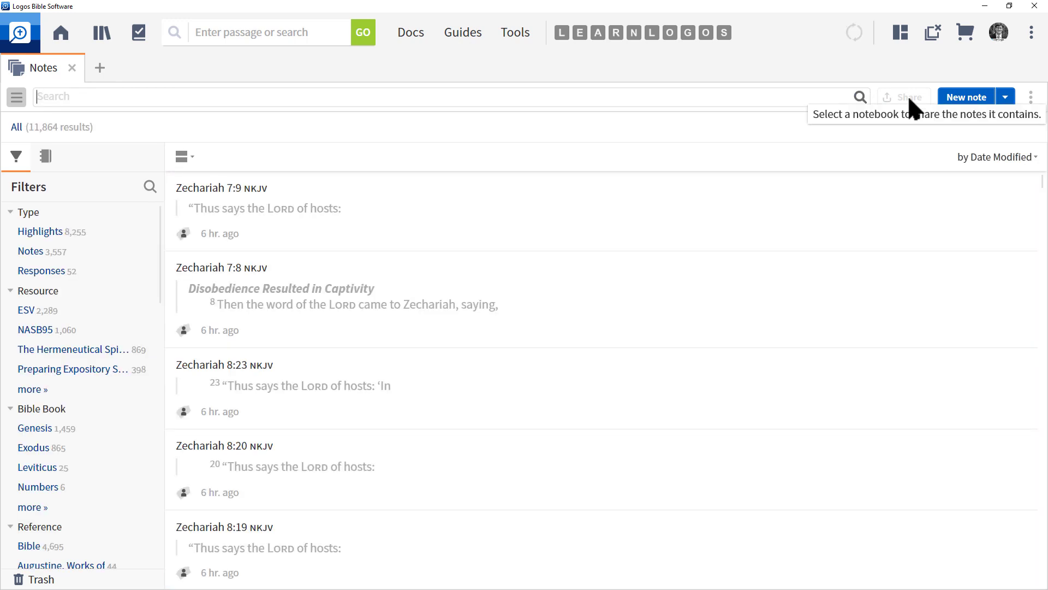
- Create a blank note, look over the note and panel options, and delete that note
click(975, 104)
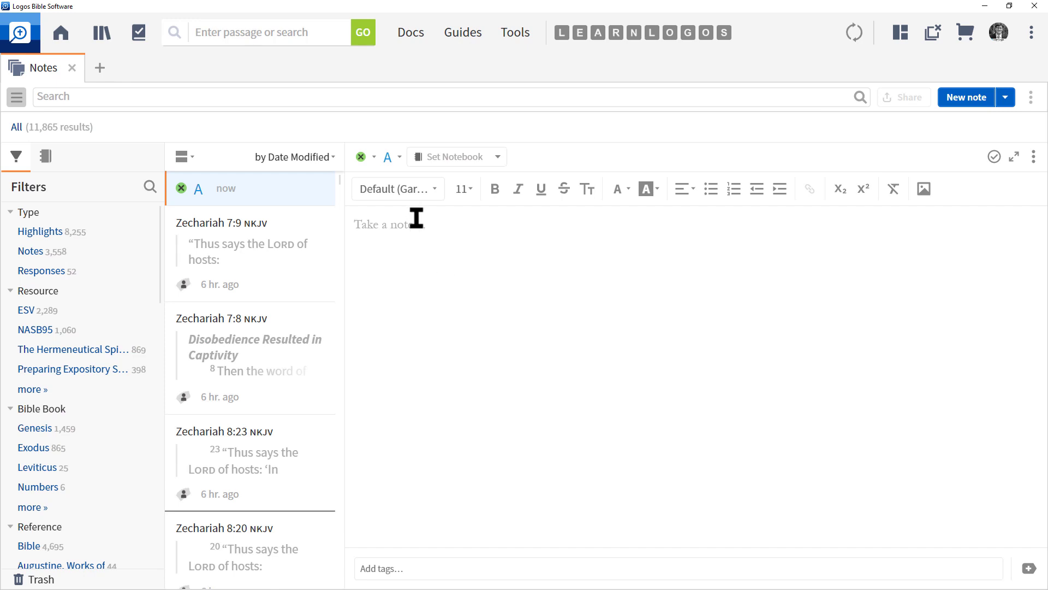
click(1006, 101)
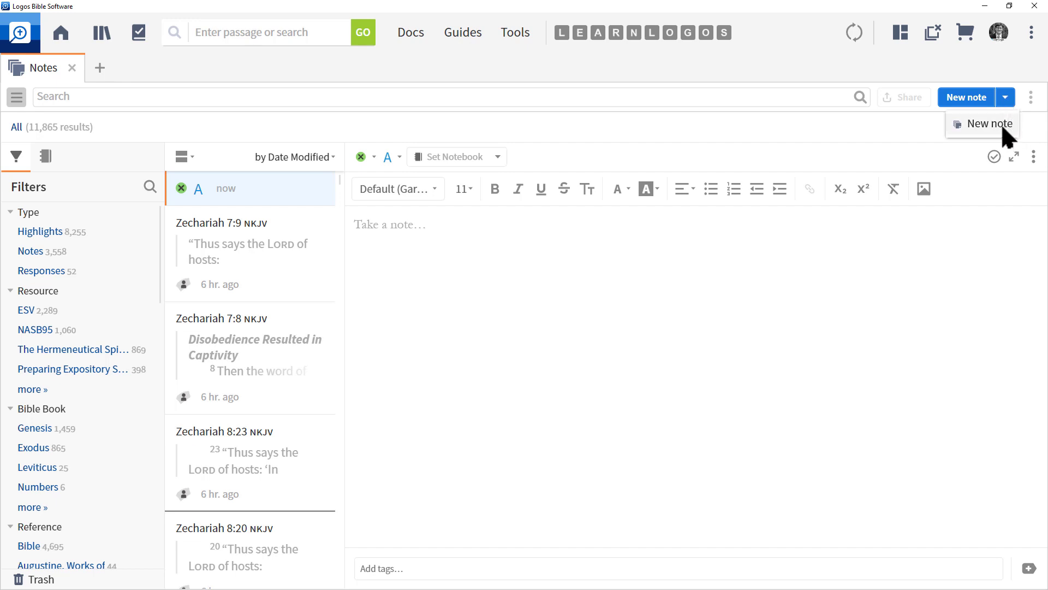
click(1031, 99)
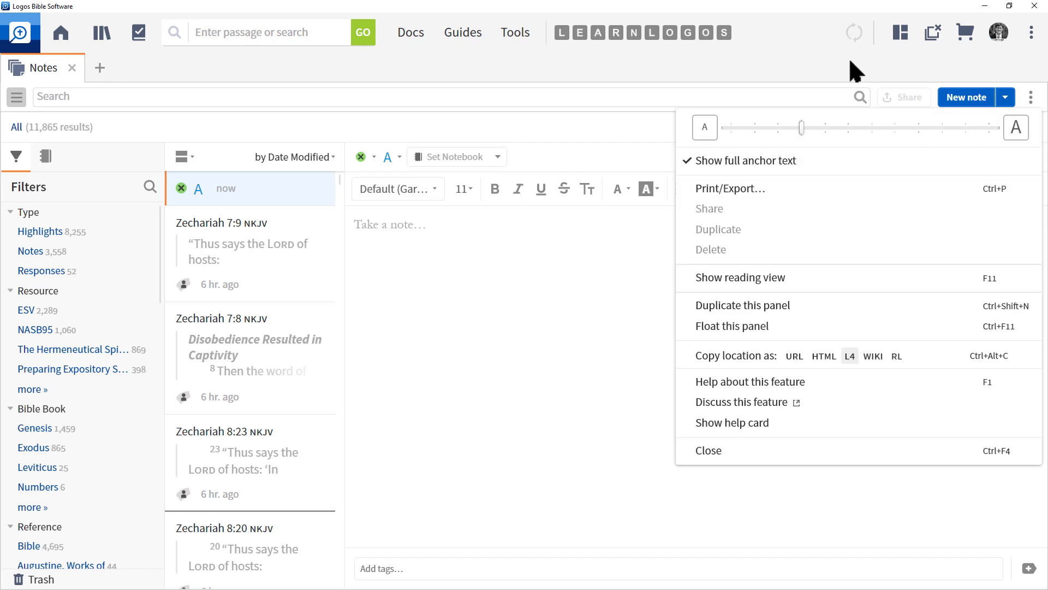
click(1031, 98)
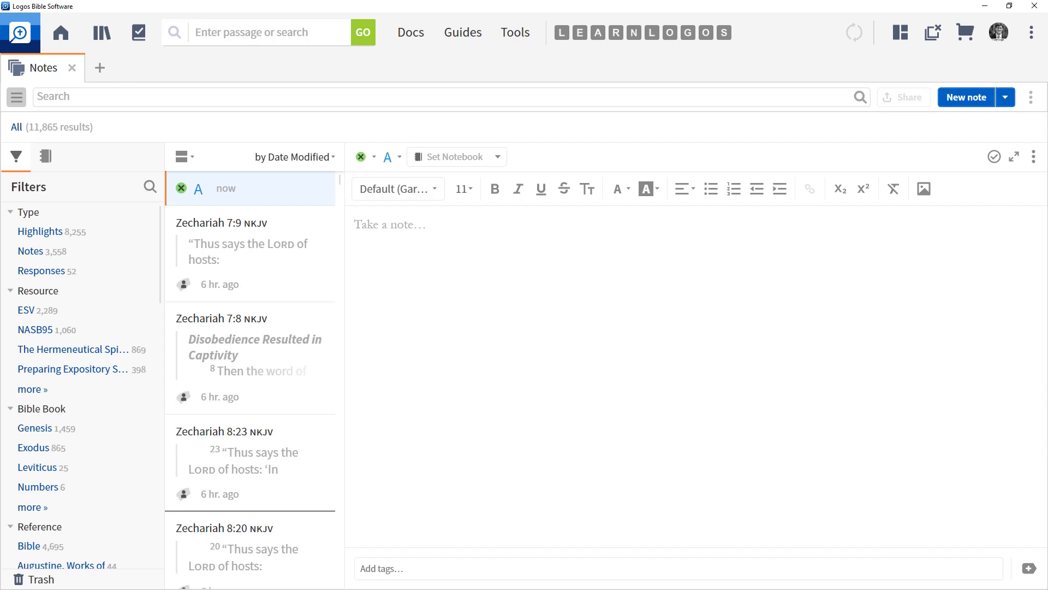
click(1033, 158)
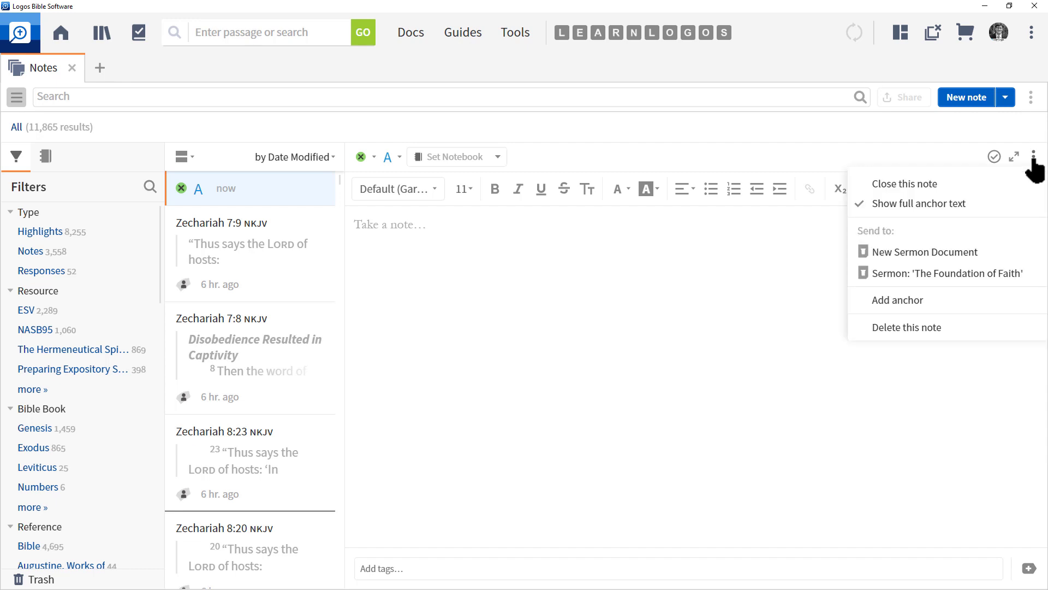
click(915, 327)
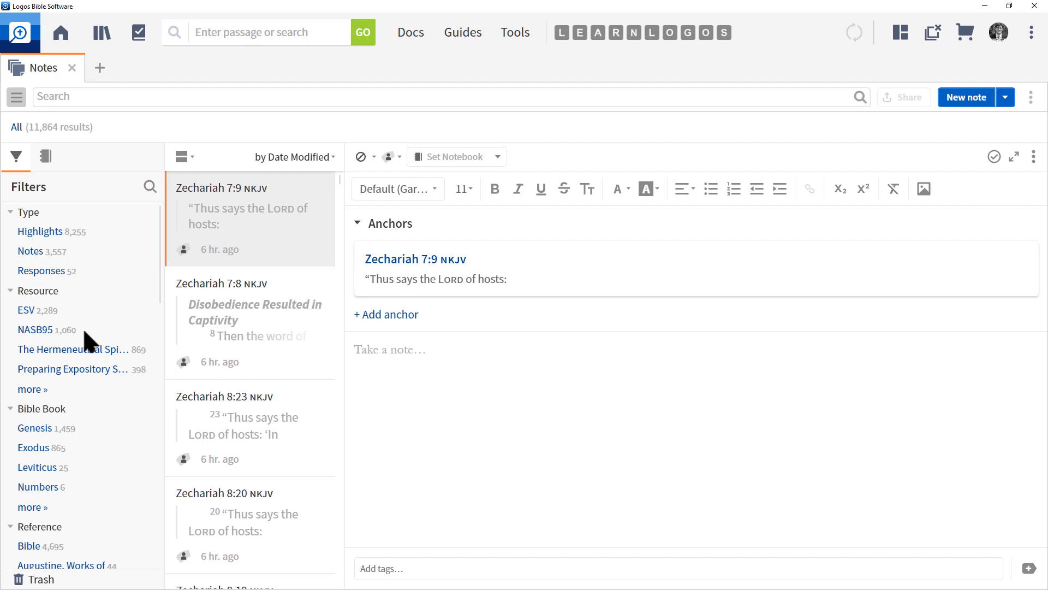
- Examine the available note filter categories, from Type and Resource through Tags, Notebook and Anchor to Created
scroll(87, 371, down, 3)
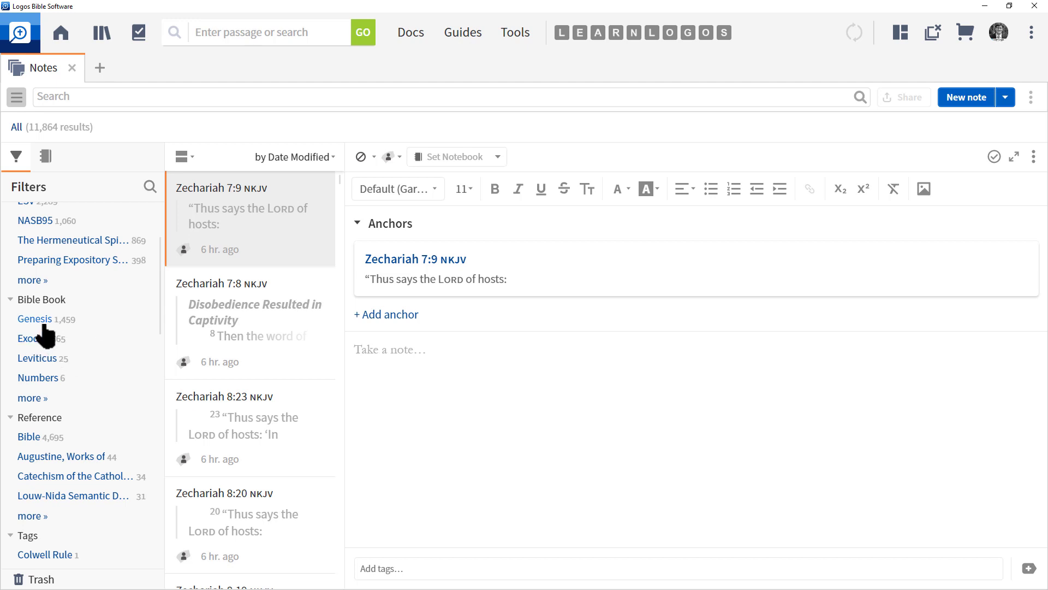
scroll(94, 373, down, 4)
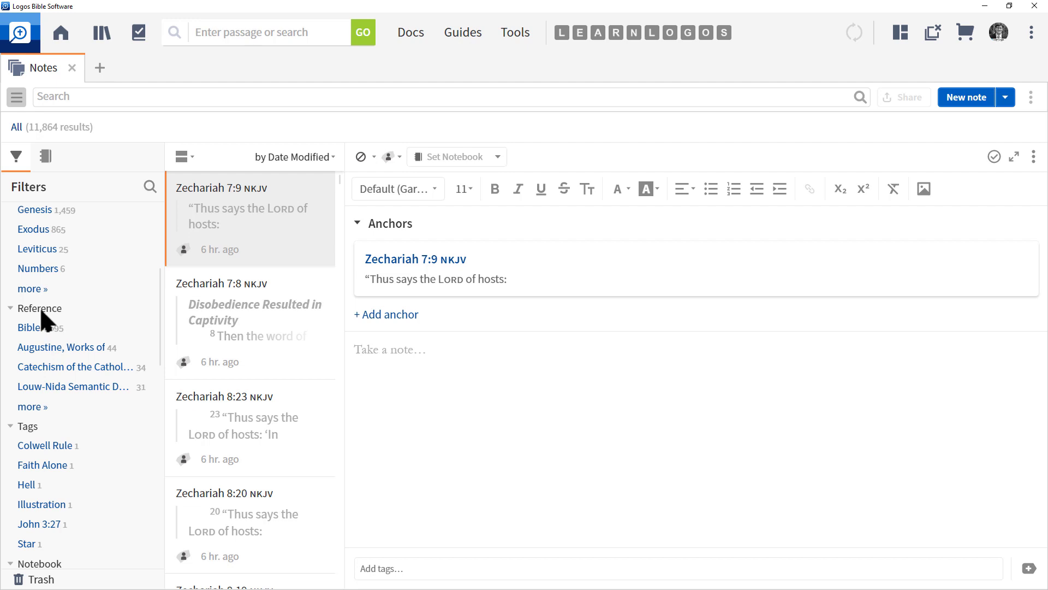
scroll(94, 437, down, 4)
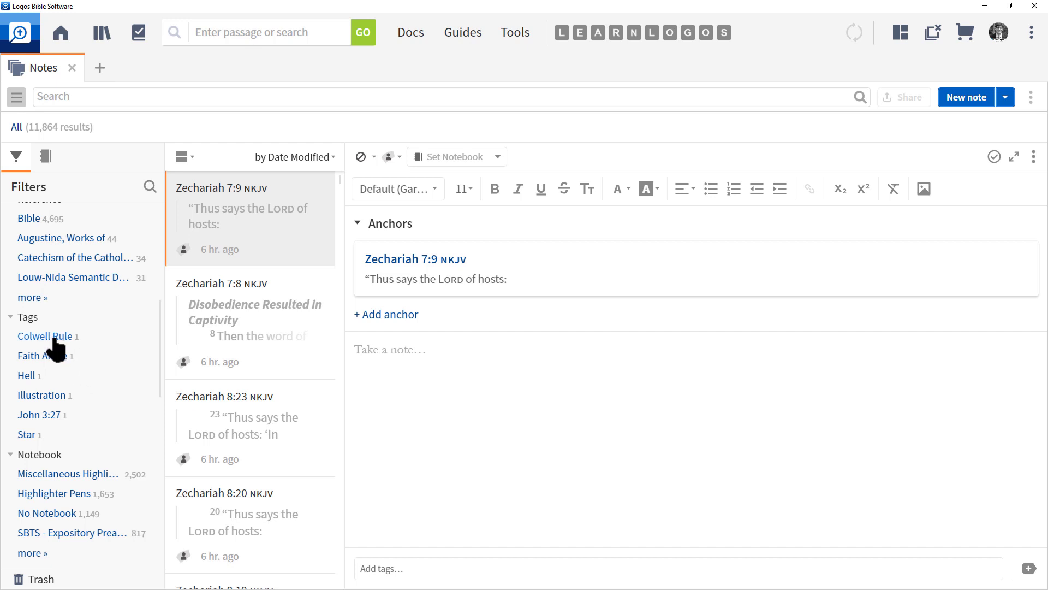
scroll(83, 415, down, 4)
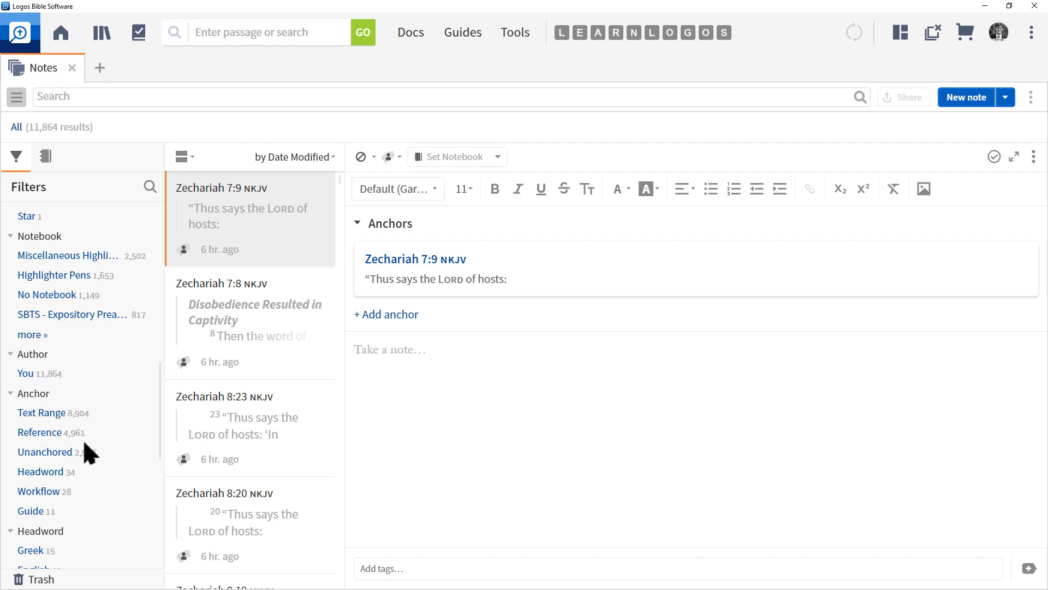
scroll(85, 444, down, 3)
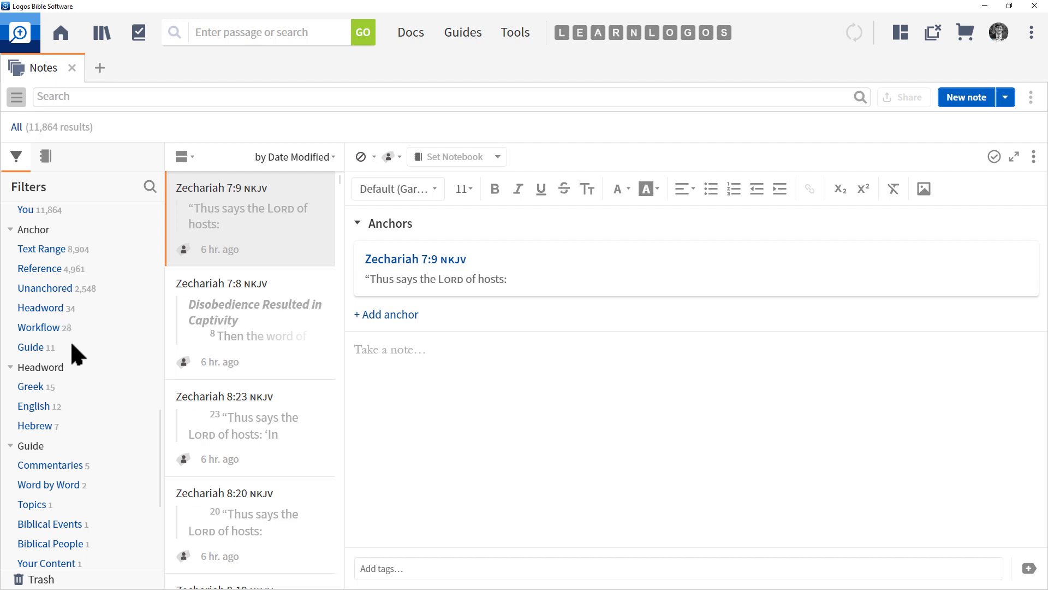
scroll(71, 340, down, 1)
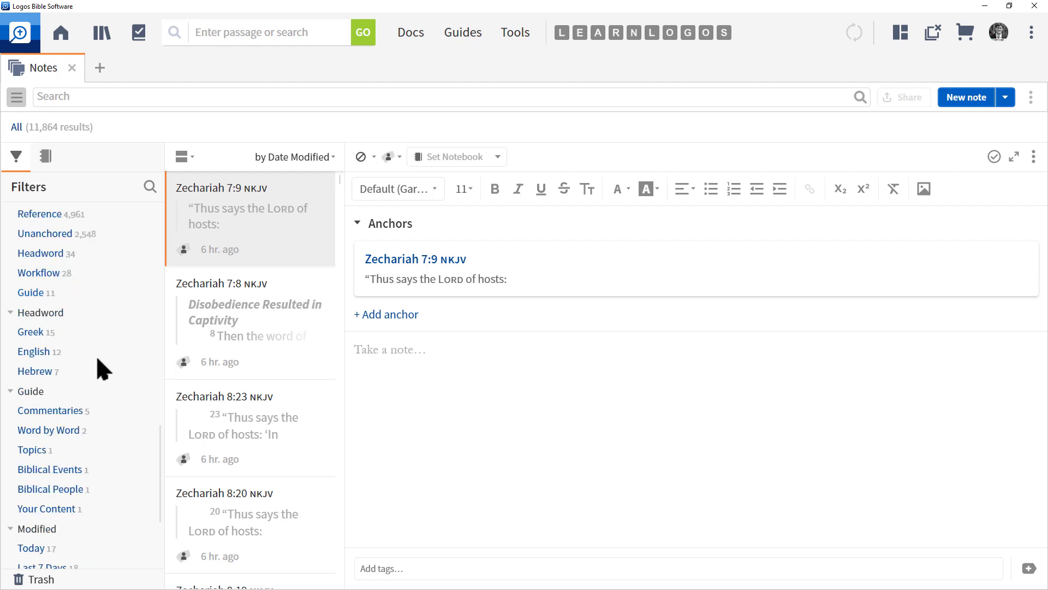
scroll(101, 367, down, 1)
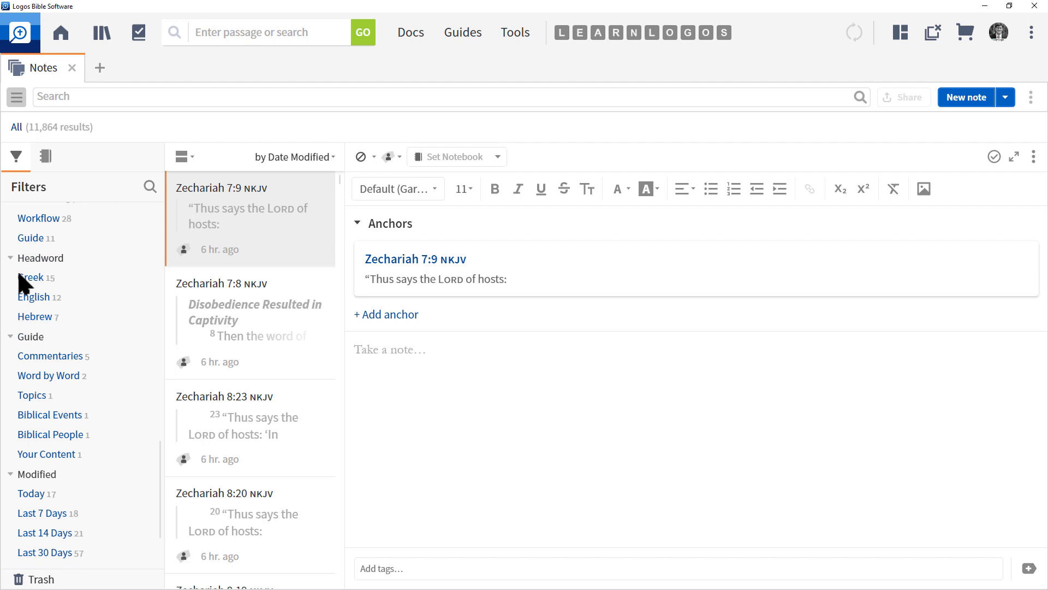
scroll(99, 430, down, 2)
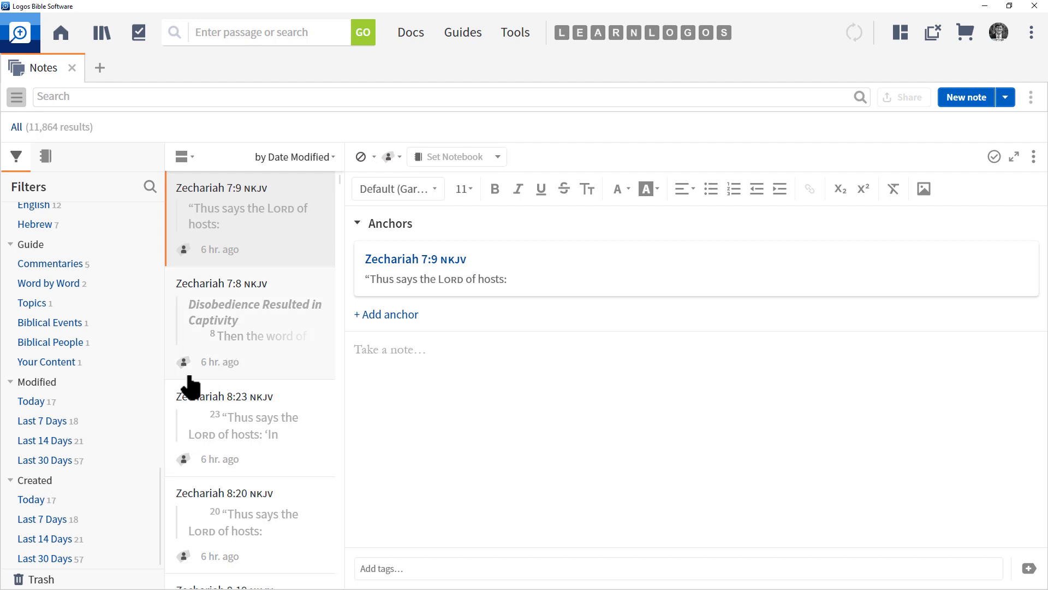
scroll(125, 437, up, 10)
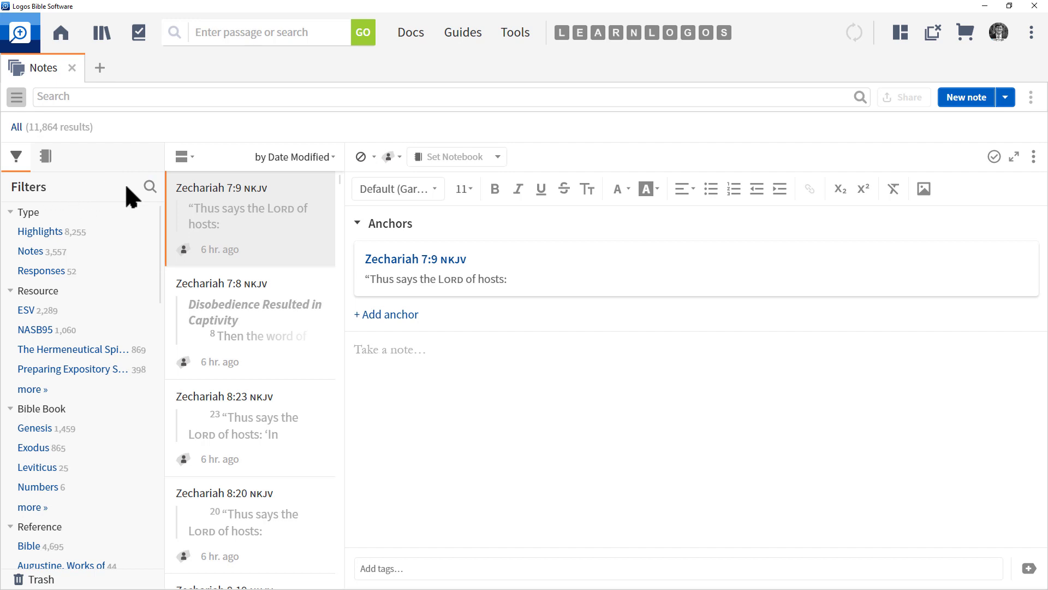
- Search the filter list for "Highlights" and clear the search
click(149, 191)
text(Highlights)
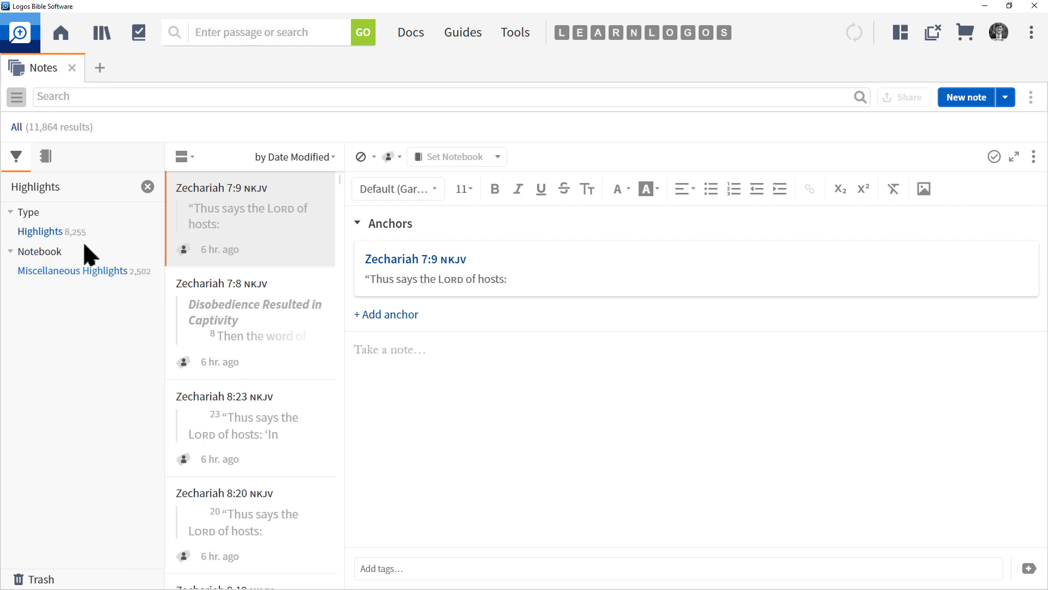
click(147, 186)
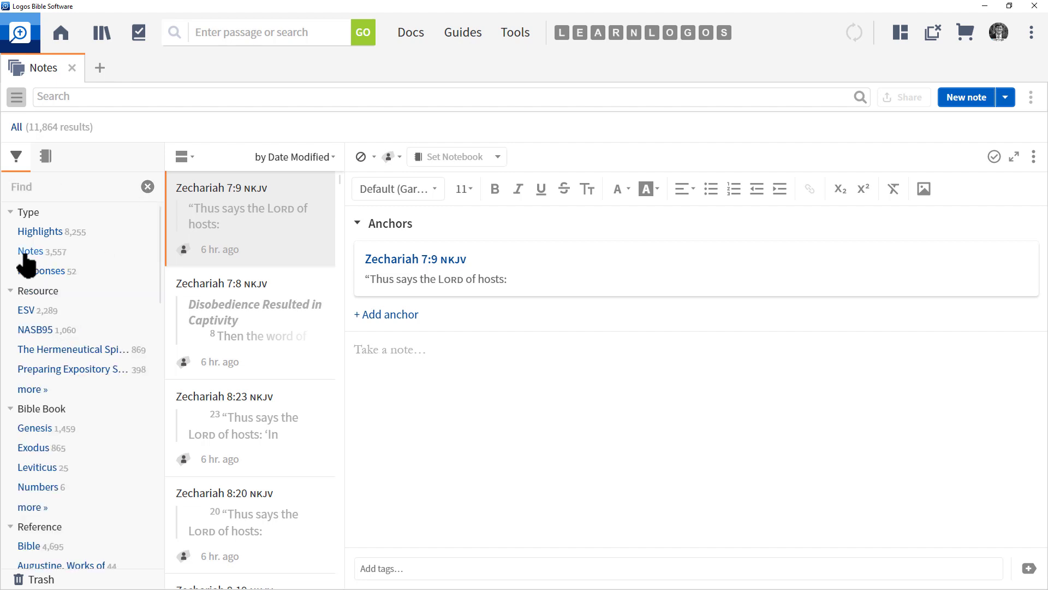
mouse_move(55, 141)
mouse_down()
mouse_move(37, 147)
mouse_move(50, 179)
mouse_move(51, 133)
mouse_up()
key(Escape)
- Show the list of notebooks and create a new notebook named TrainingNotebook1
click(45, 157)
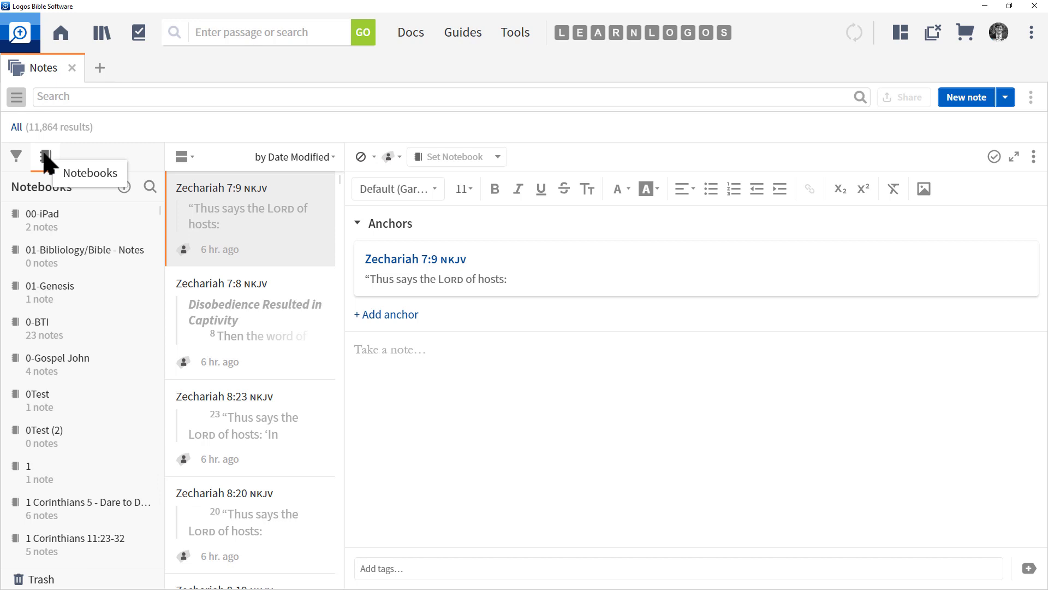
click(125, 187)
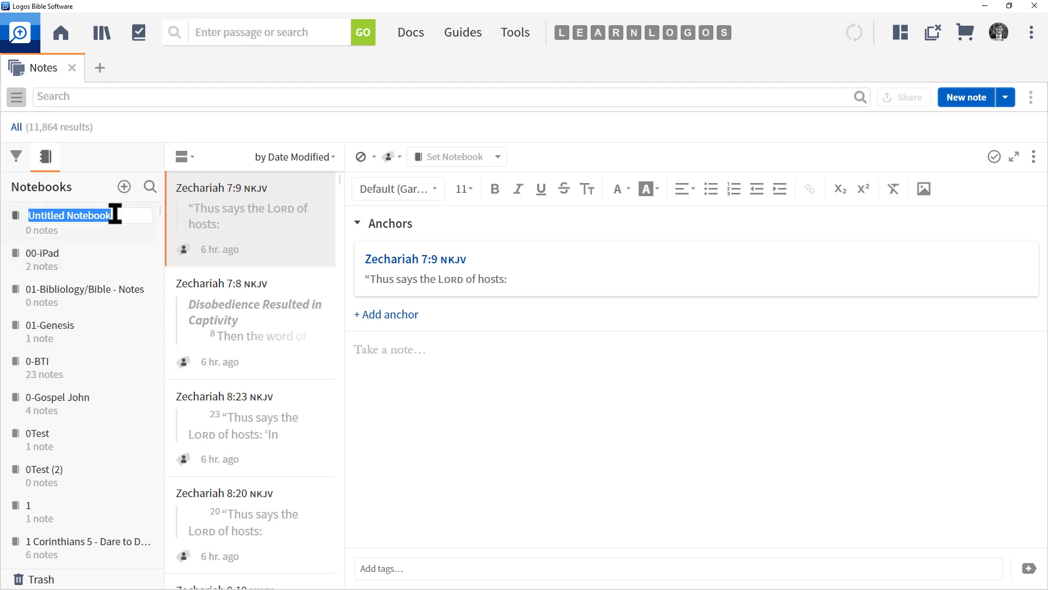
text(Tra)
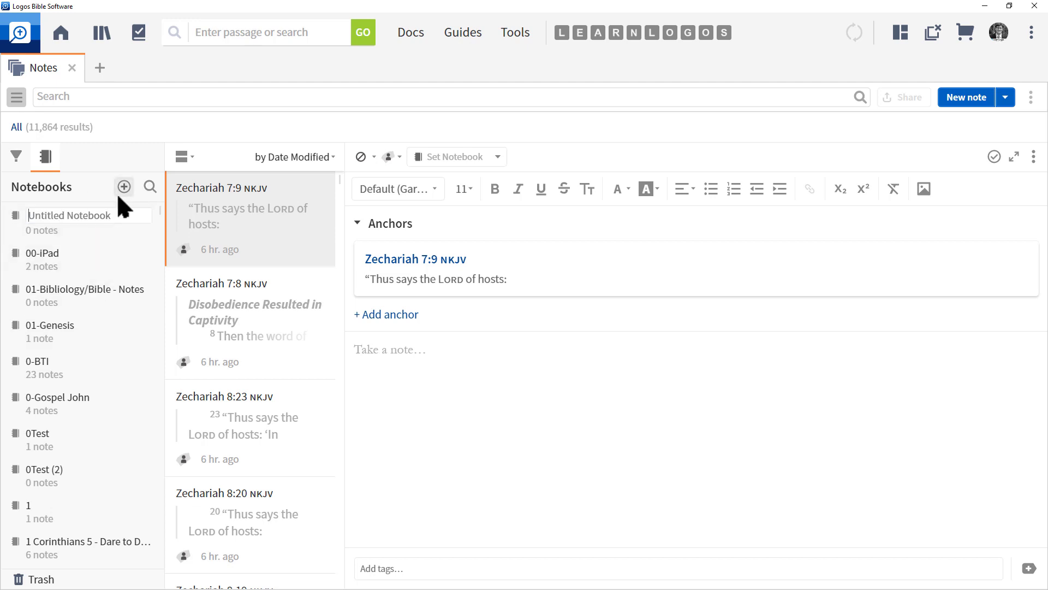
text(iningNotebook1)
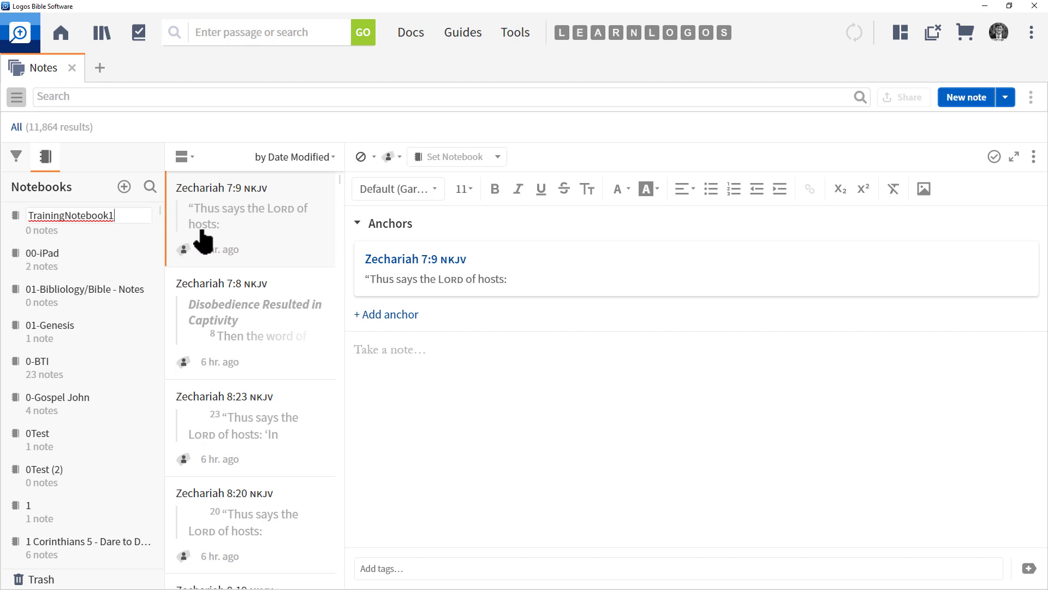
key(Return)
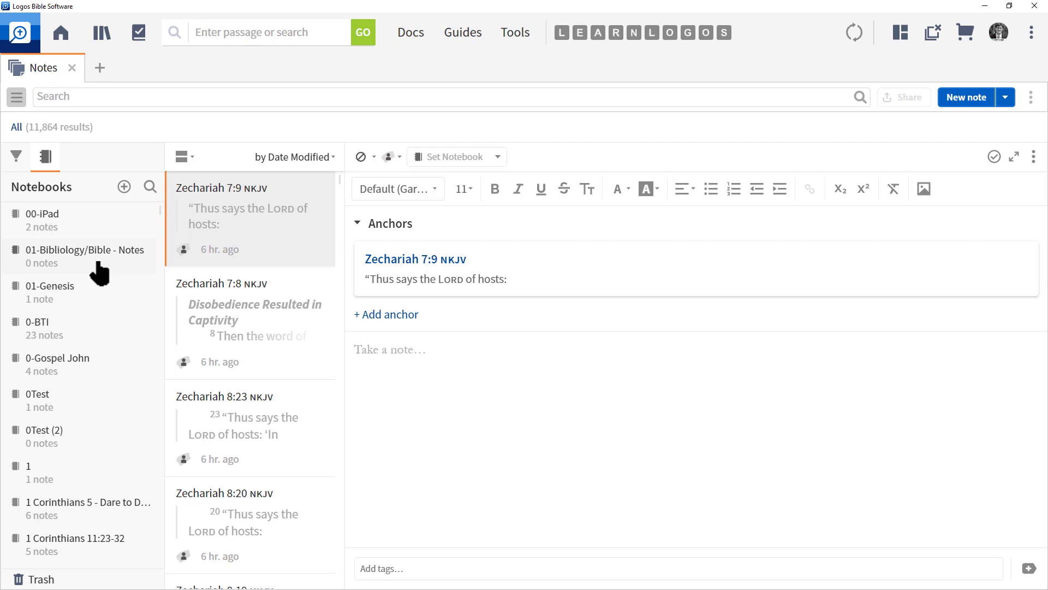
- Find the notebook TrainingNotebook1, open it, and add a new blank note to it
click(149, 188)
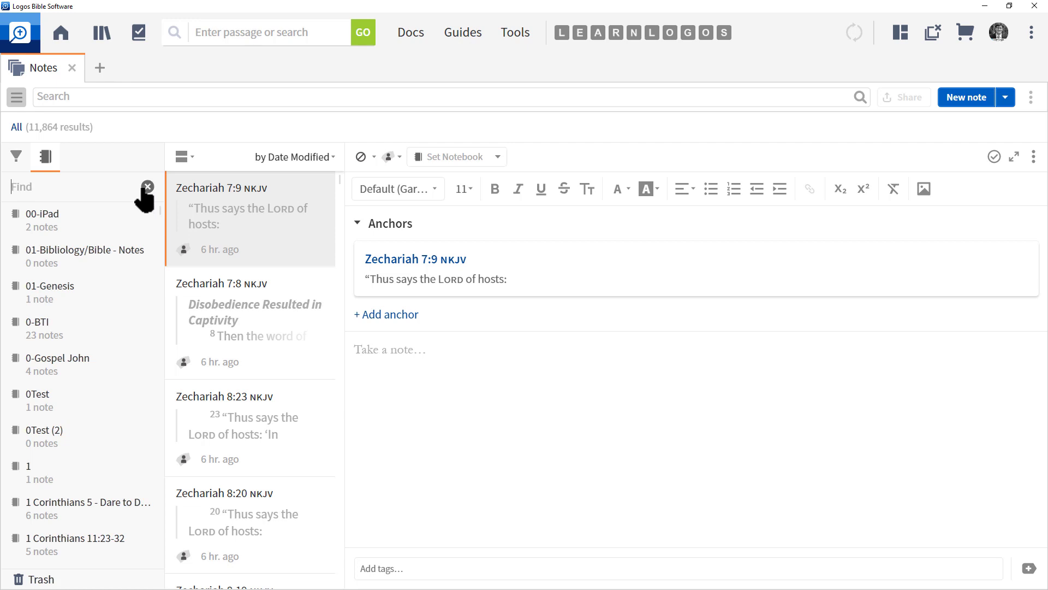
text(trainingnotebook1)
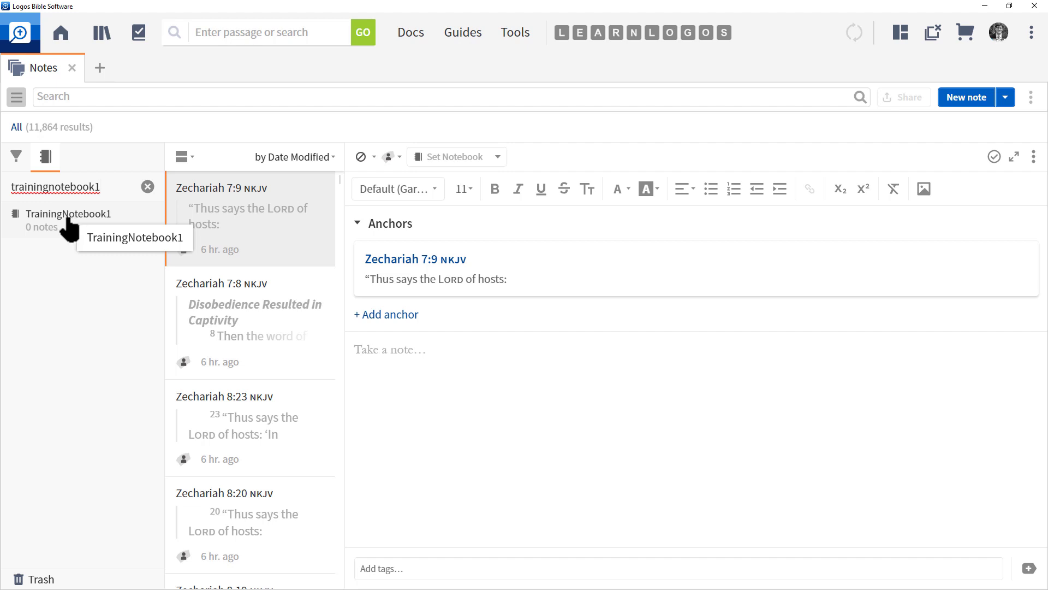
click(68, 221)
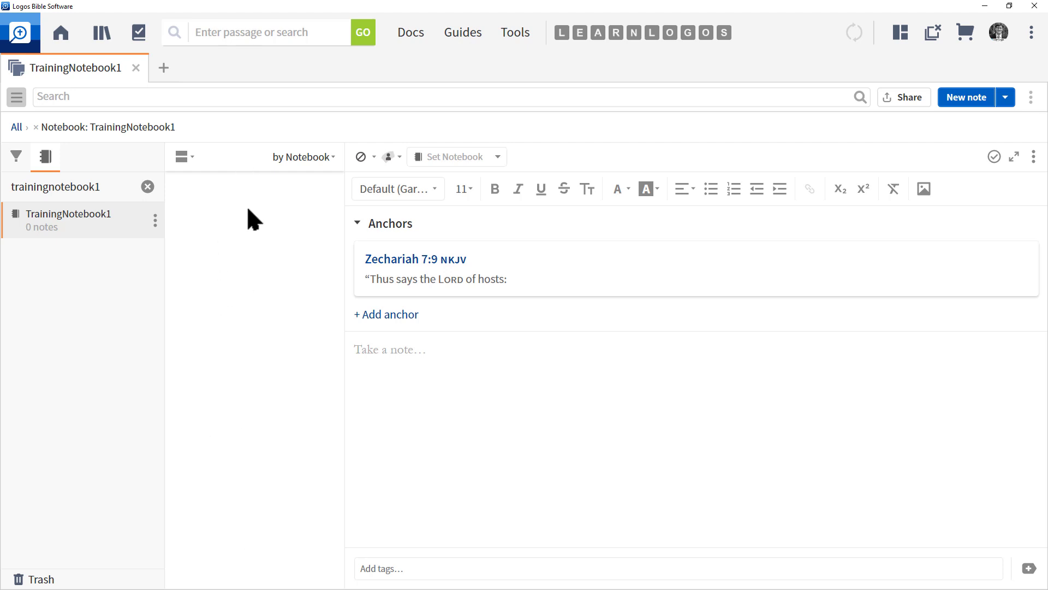
click(967, 98)
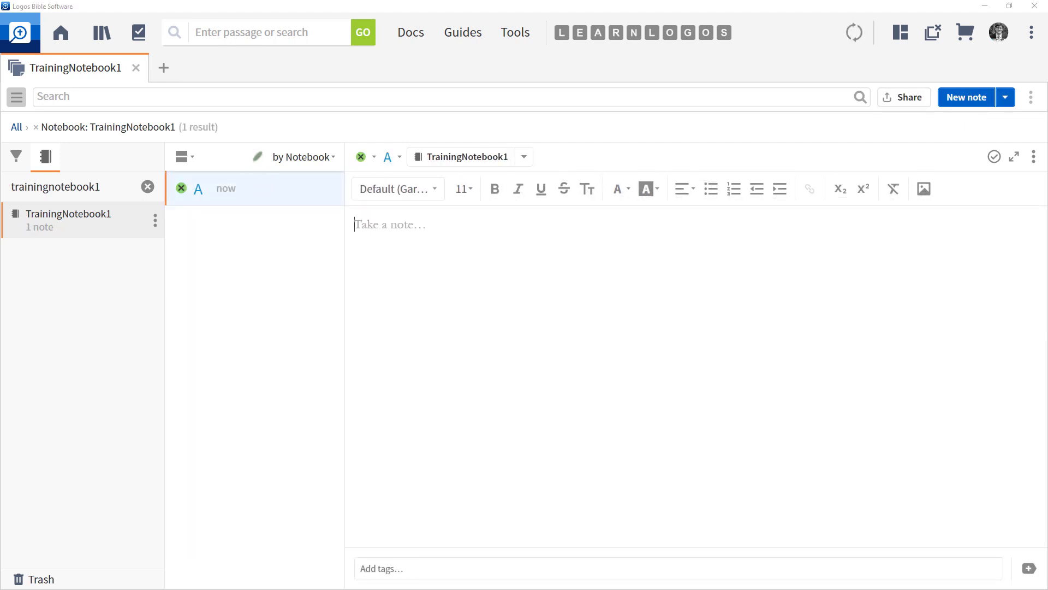
- Set the new note's icon to no icon and its highlight style to None
mouse_move(253, 149)
mouse_down()
mouse_move(156, 224)
mouse_move(388, 222)
mouse_move(216, 151)
mouse_up()
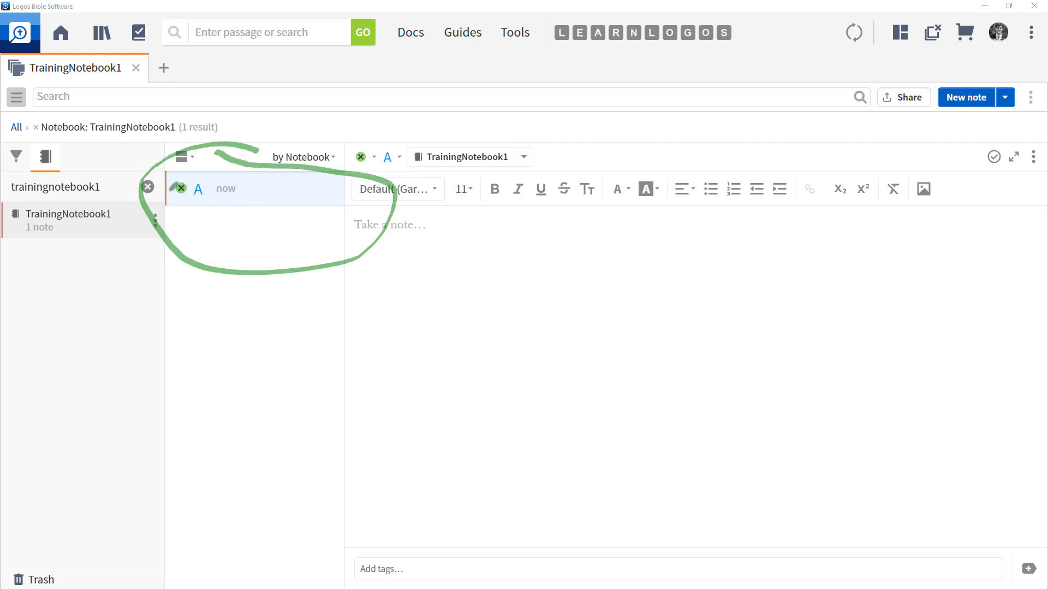
mouse_move(406, 142)
mouse_down()
mouse_move(371, 139)
mouse_move(385, 179)
mouse_move(368, 143)
mouse_up()
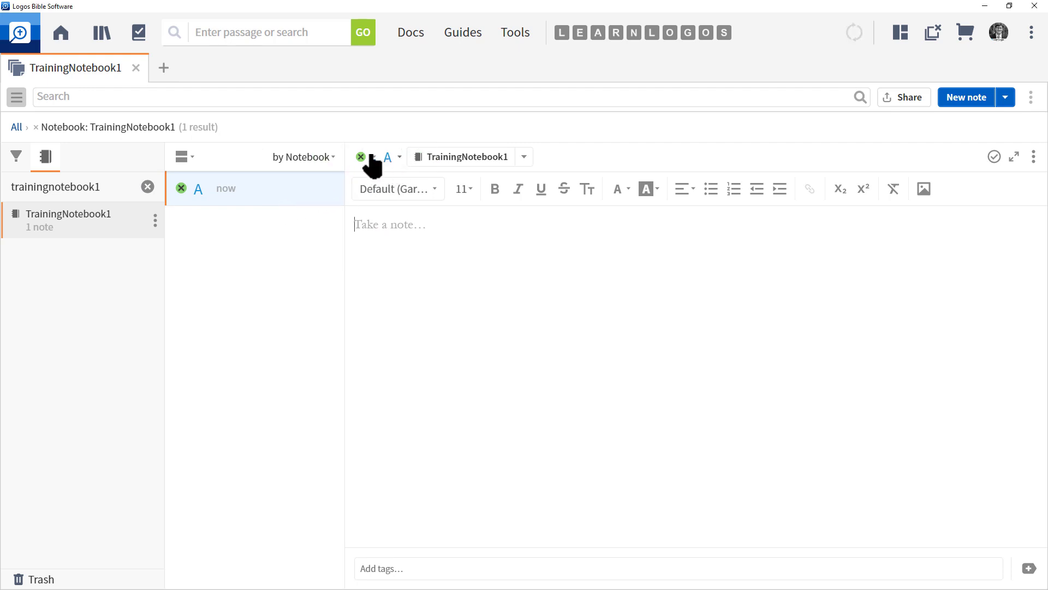
click(375, 159)
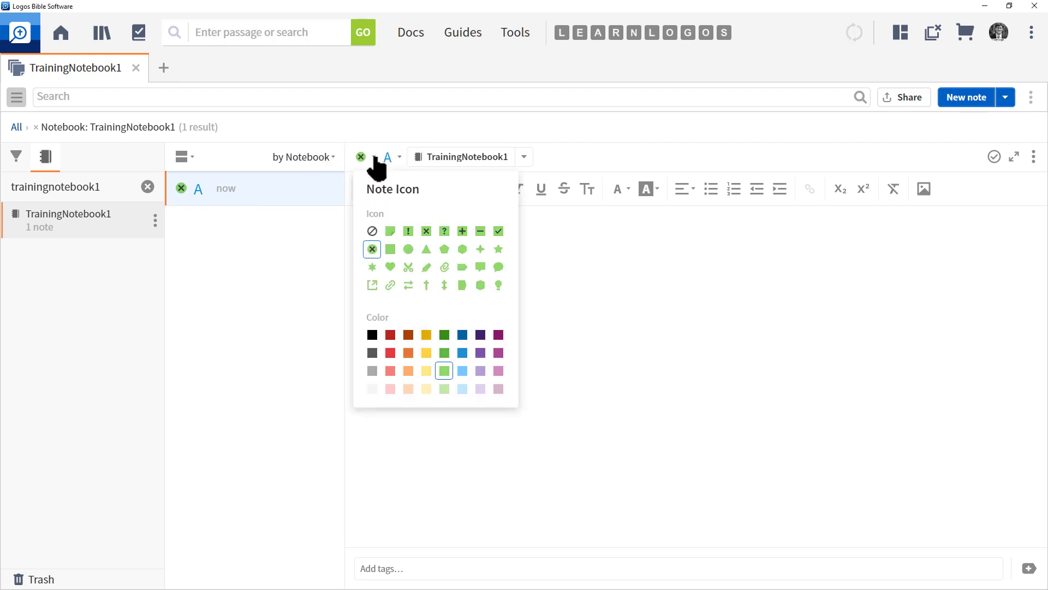
click(372, 232)
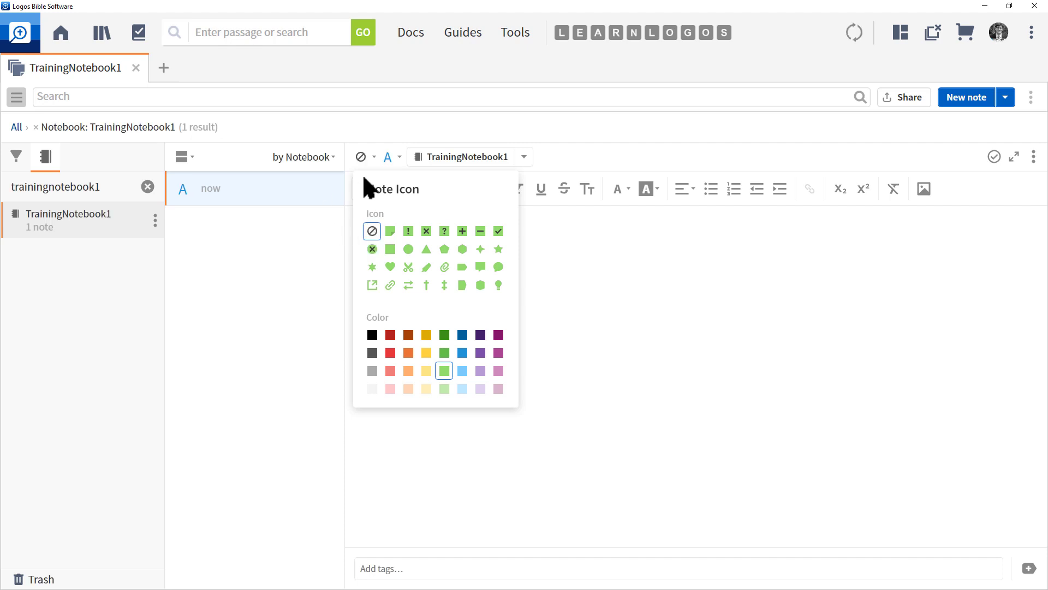
click(400, 159)
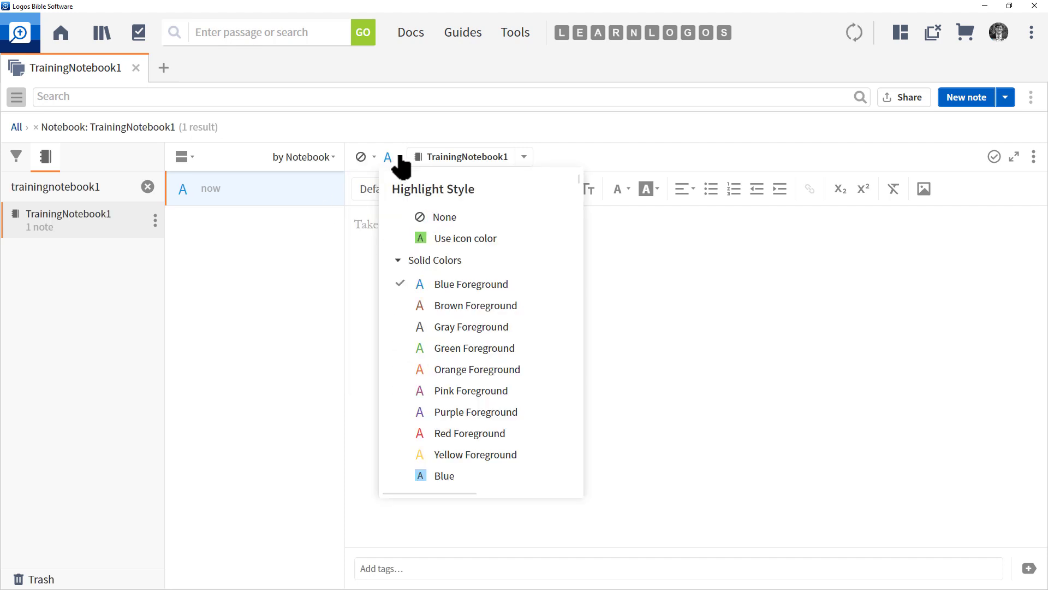
click(441, 219)
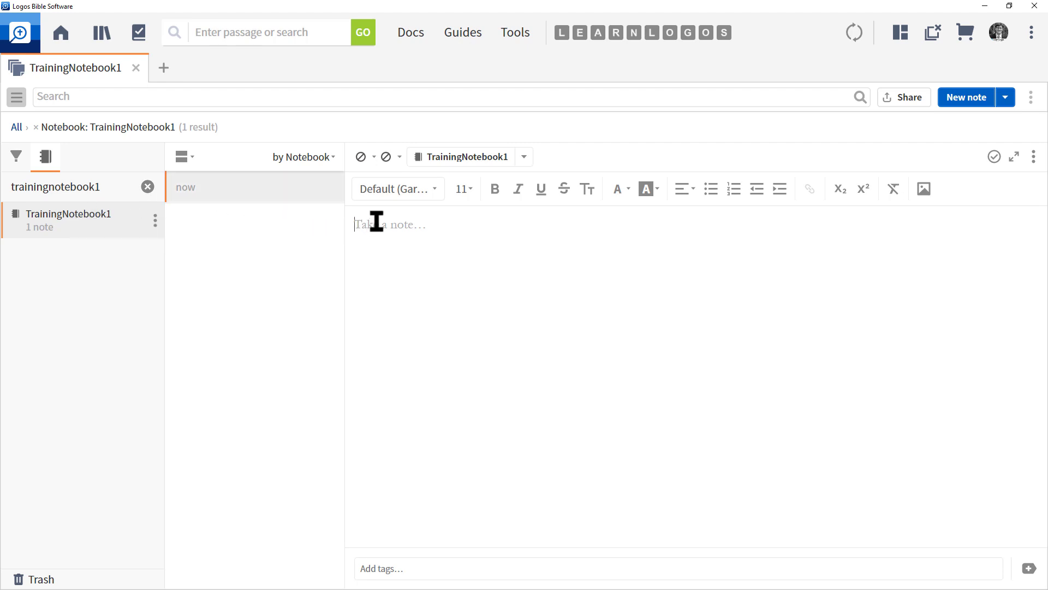
- Write "Read my Note" as the first line of the blank note
click(426, 226)
text(Read m)
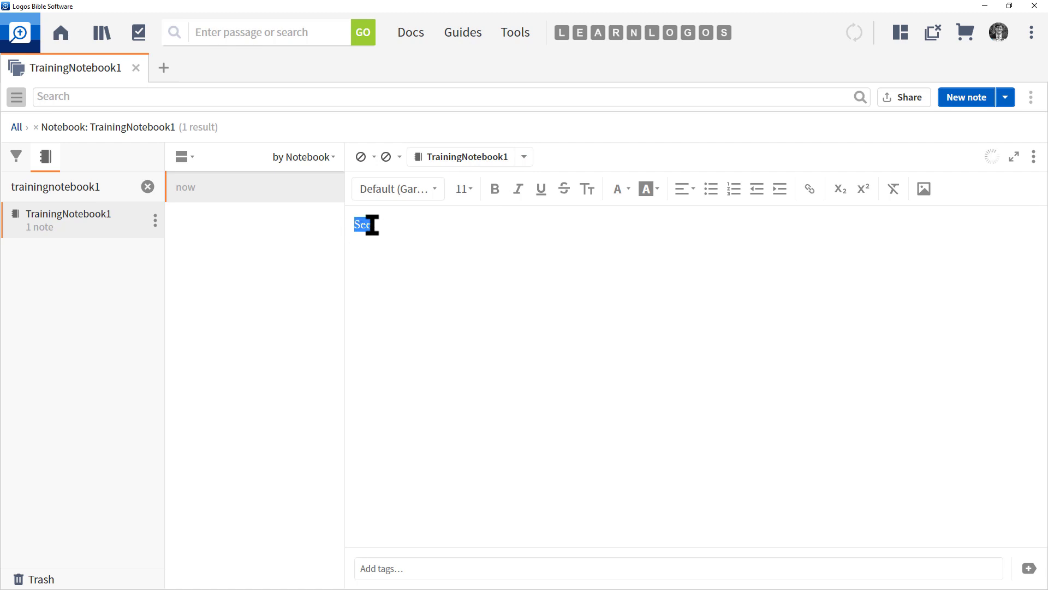
text(y Note)
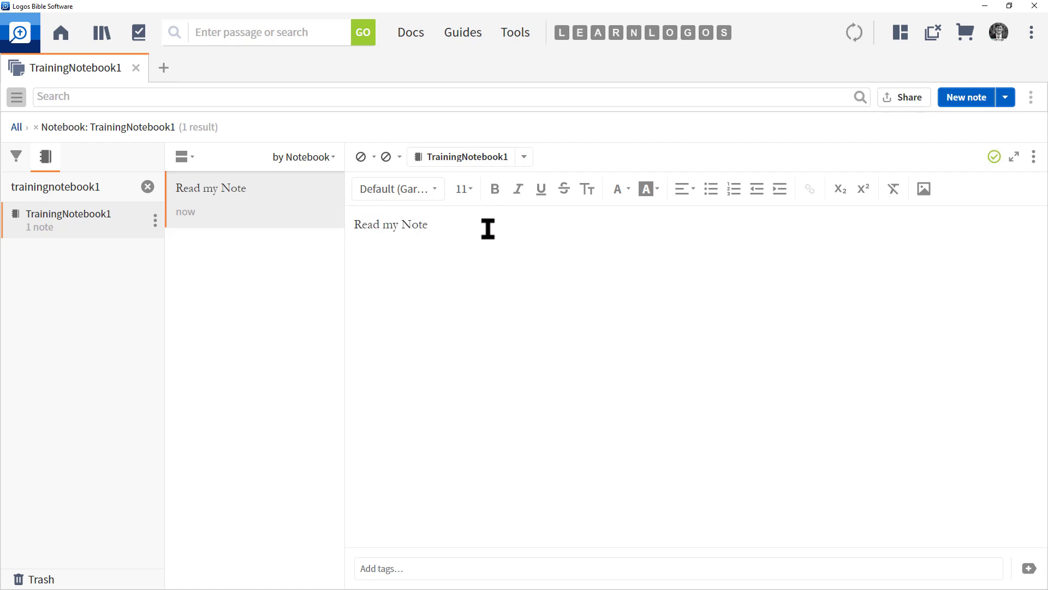
mouse_move(447, 213)
mouse_down()
mouse_move(347, 203)
mouse_move(452, 227)
mouse_move(440, 206)
mouse_move(909, 198)
mouse_move(901, 166)
mouse_move(567, 171)
mouse_move(361, 192)
mouse_move(501, 208)
mouse_up()
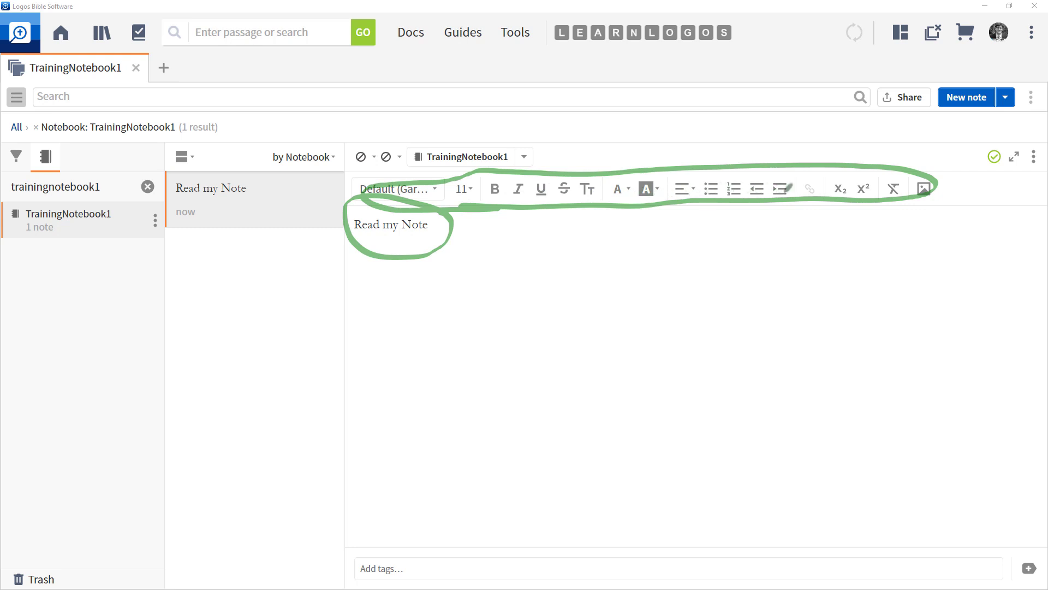
key(Escape)
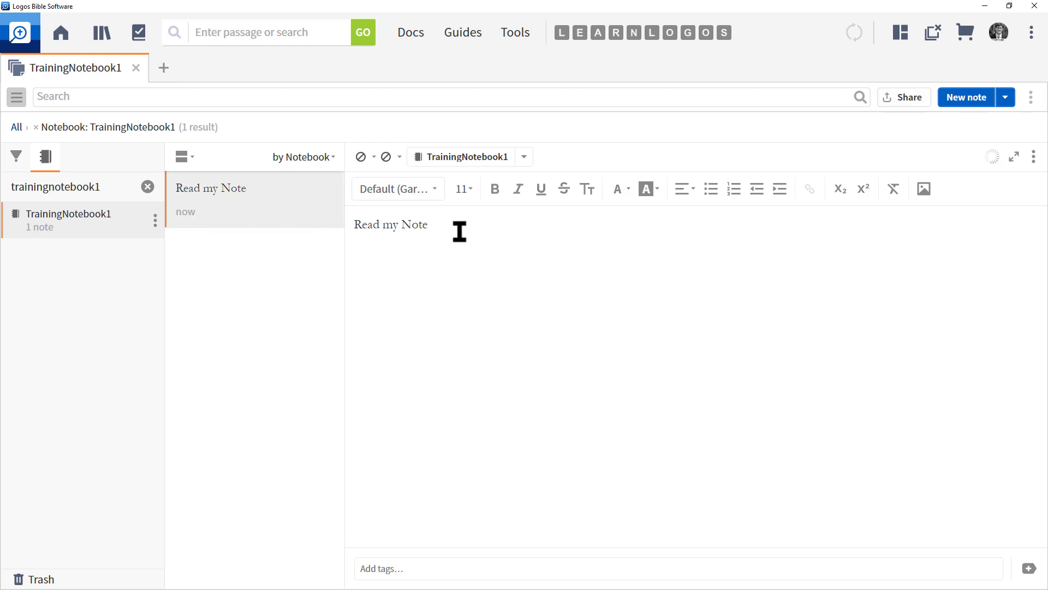
- Add the lines "More Info", "3rd line" and "4th Line" below the note's first line
text(More Info)
mouse_move(247, 177)
mouse_down()
mouse_move(231, 169)
mouse_move(156, 205)
mouse_move(277, 194)
mouse_up()
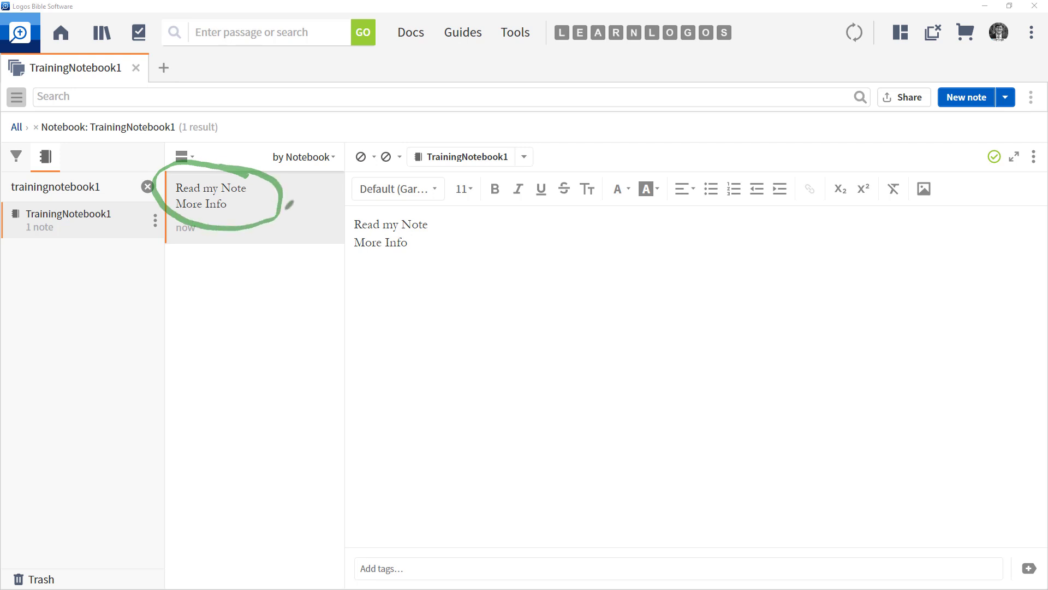
key(Escape)
key(Return)
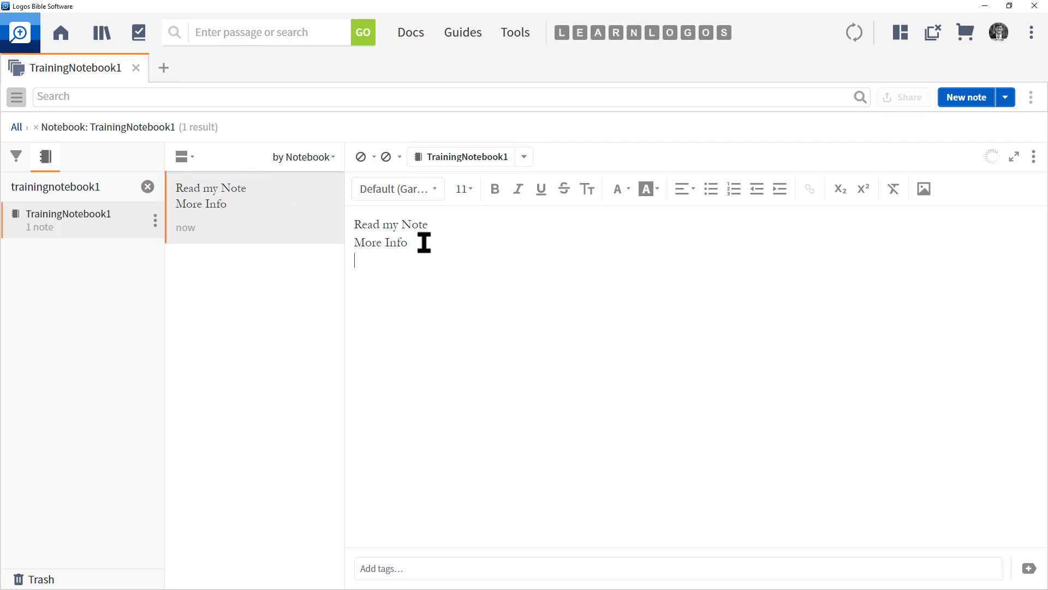
text(3rd line 4th )
text(Line)
key(Return)
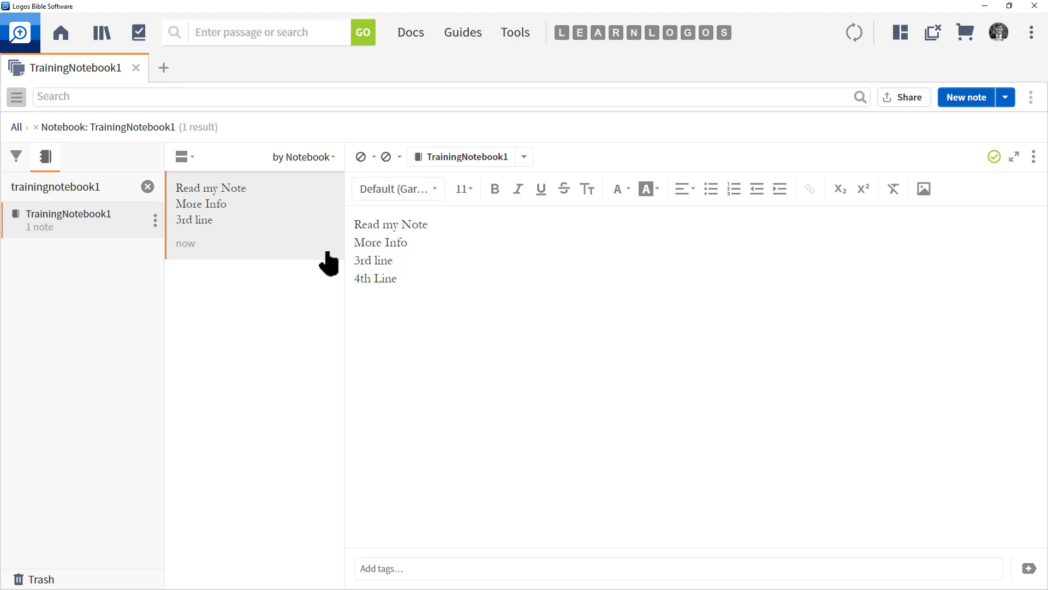
- Replace all of the note's text with "Noah's Ark" and, after a blank line, the reference "Genesis 6"
drag(352, 224, 444, 224)
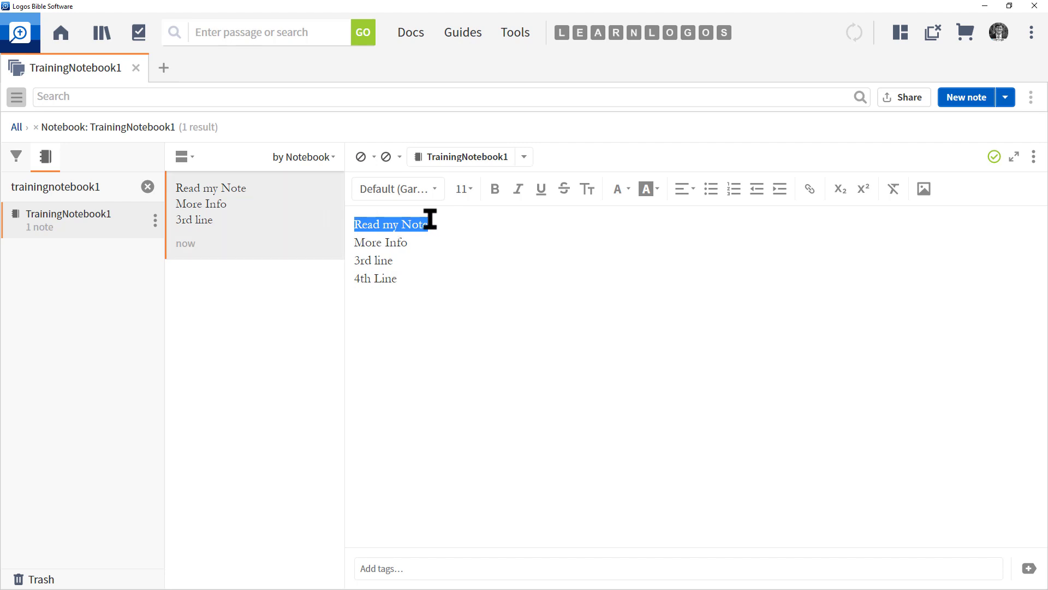
click(445, 228)
shift+click(352, 224)
key(ctrl+a)
key(BackSpace)
text(Noah)
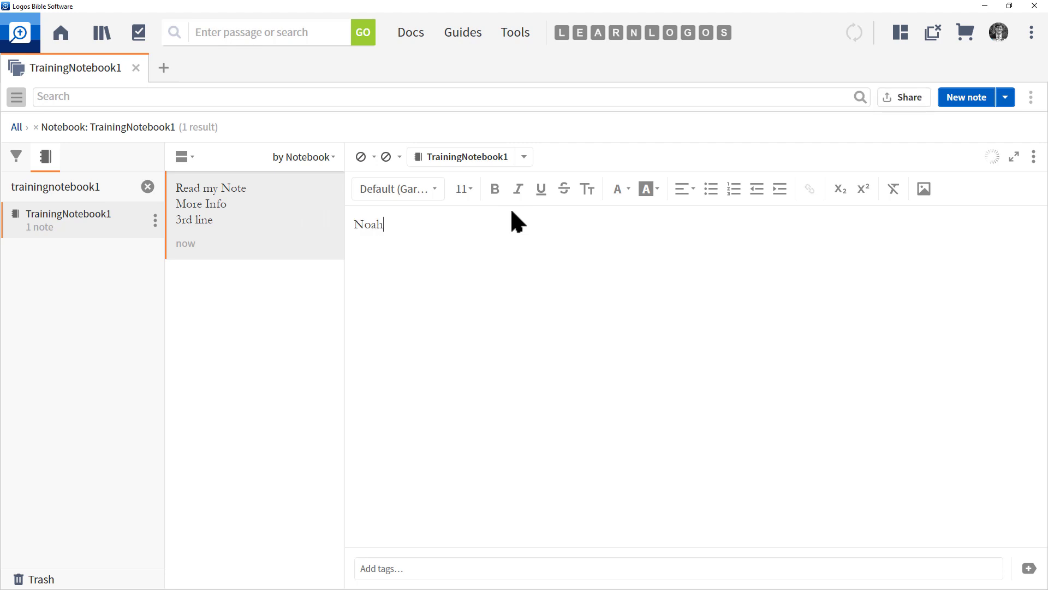
text('s Ark)
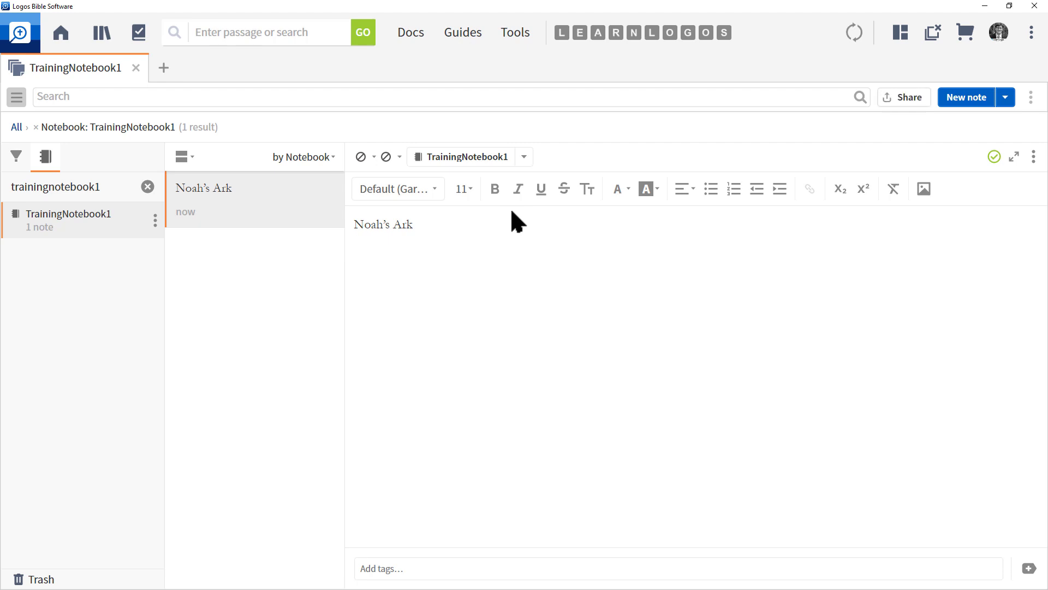
key(Return)
text(Genesis 6)
key(Return)
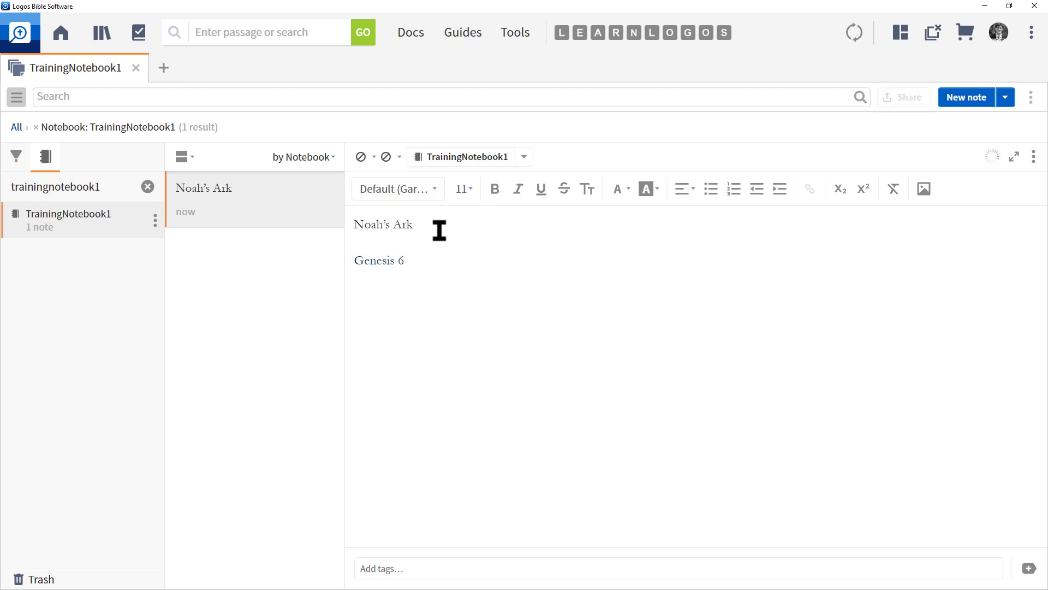
- Preview the Genesis 6 passage, add the reference "John 3:16-20" on the line below it, and preview its verses
triple_click(422, 222)
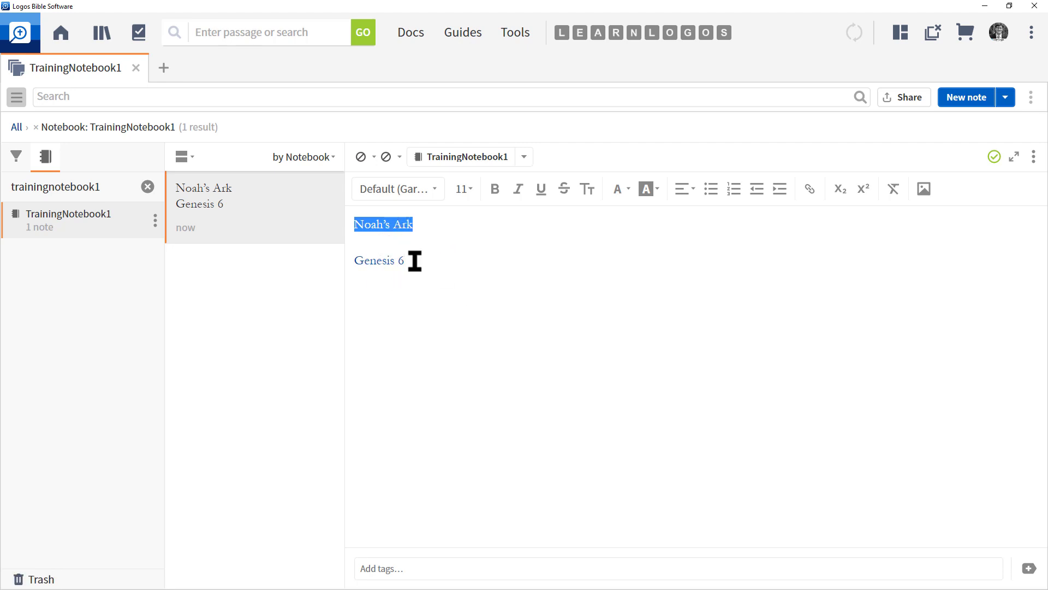
mouse_move(383, 264)
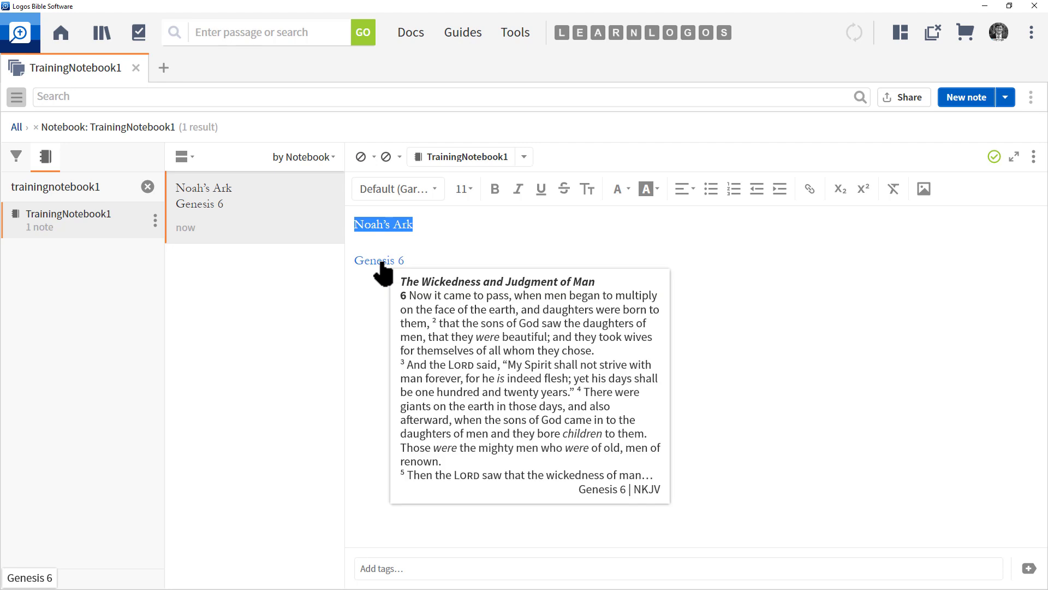
click(440, 261)
key(Return)
text(John 3:)
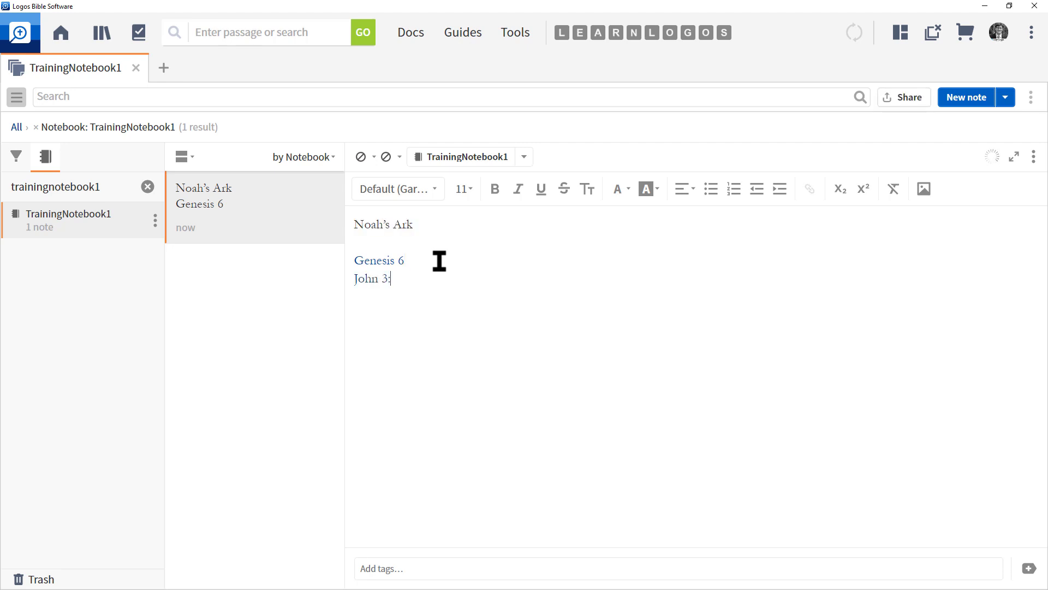
text(16-20)
mouse_move(404, 282)
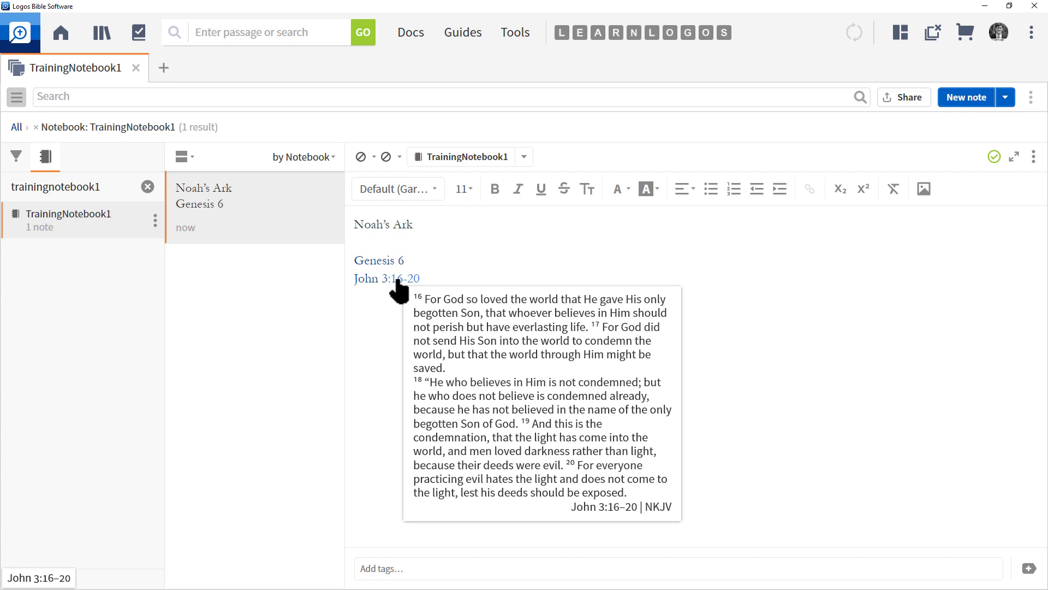
- Make the title line "Noah's Ark" in the note bold
drag(355, 224, 414, 224)
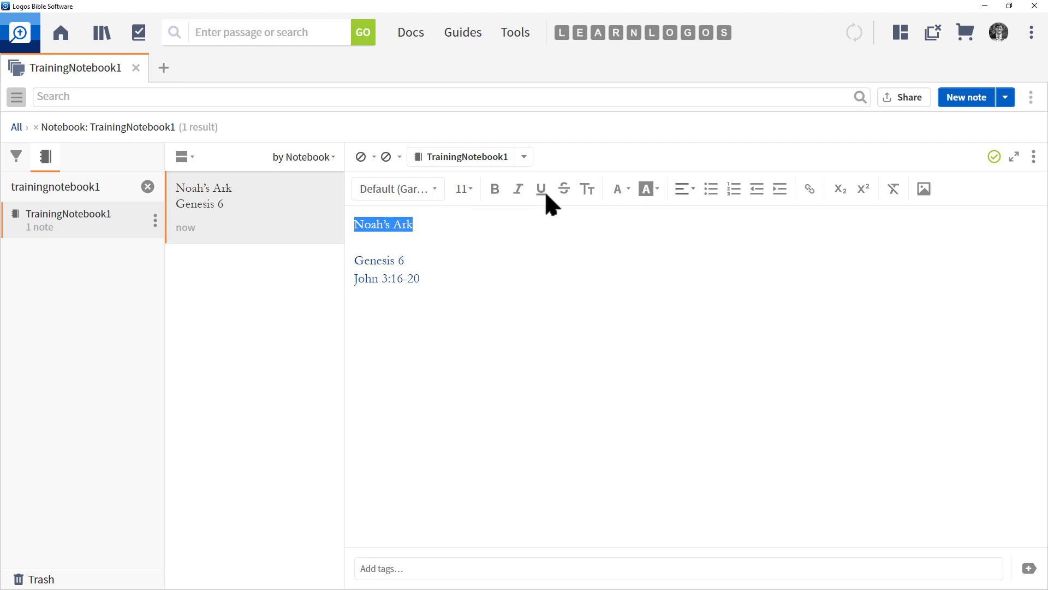
click(494, 190)
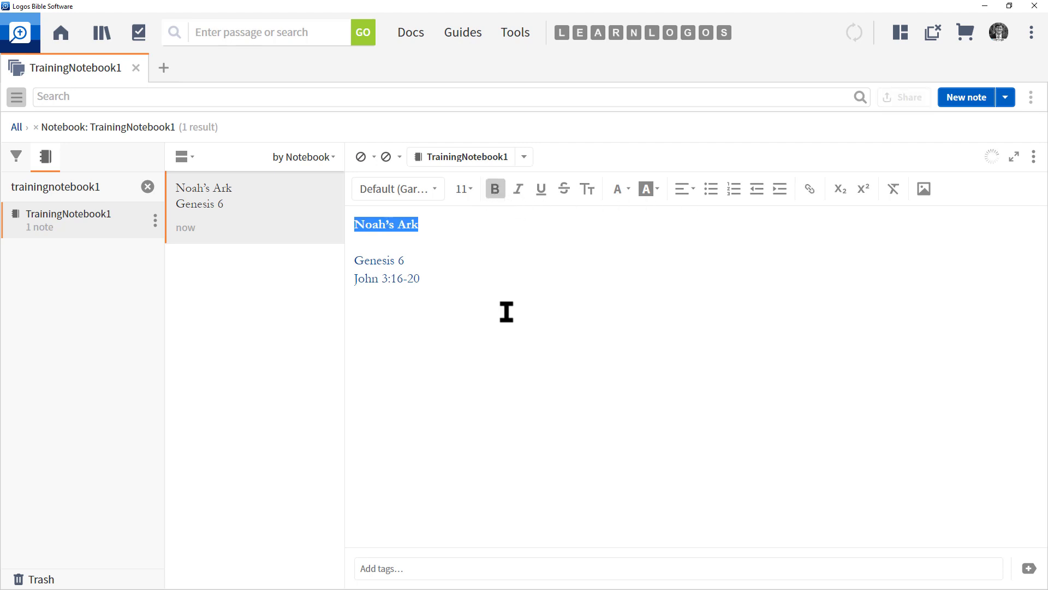
click(459, 245)
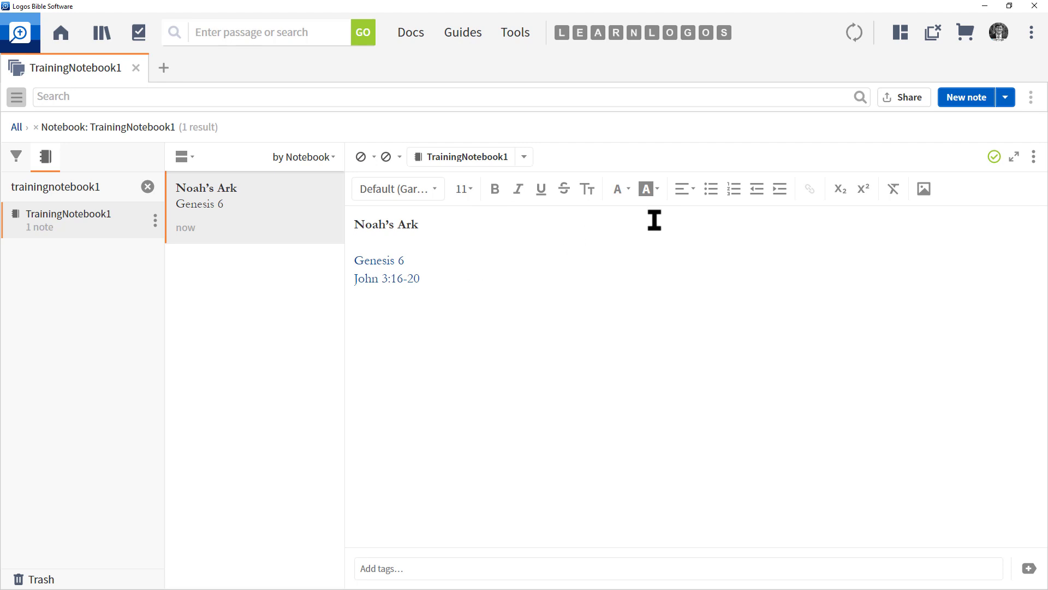
- Expand the note editor to full size and restore it, and look over the note's additional options
mouse_move(993, 158)
click(1016, 159)
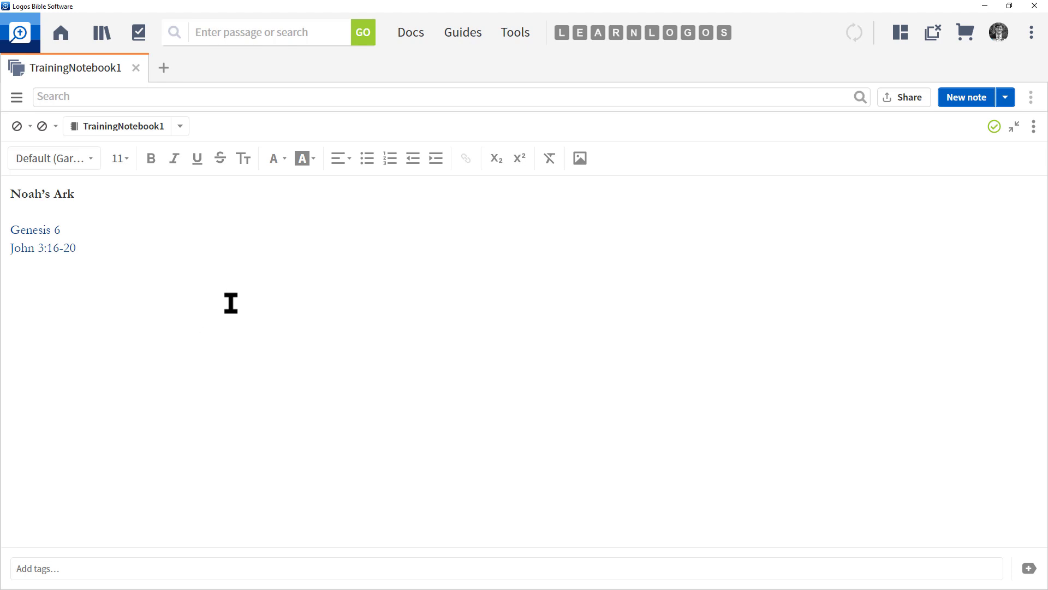
click(1014, 128)
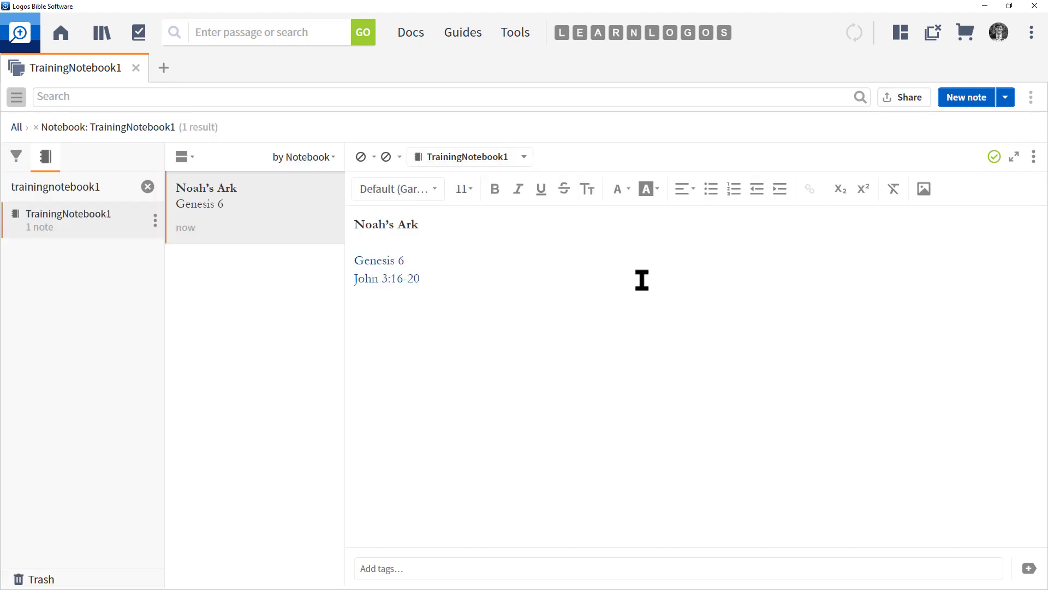
click(1034, 158)
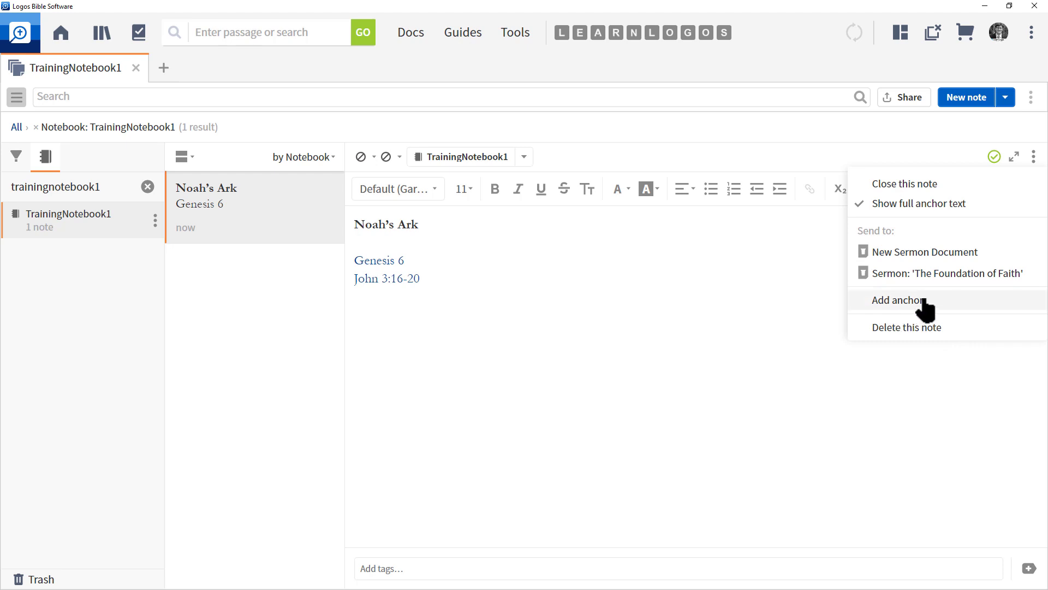
click(736, 339)
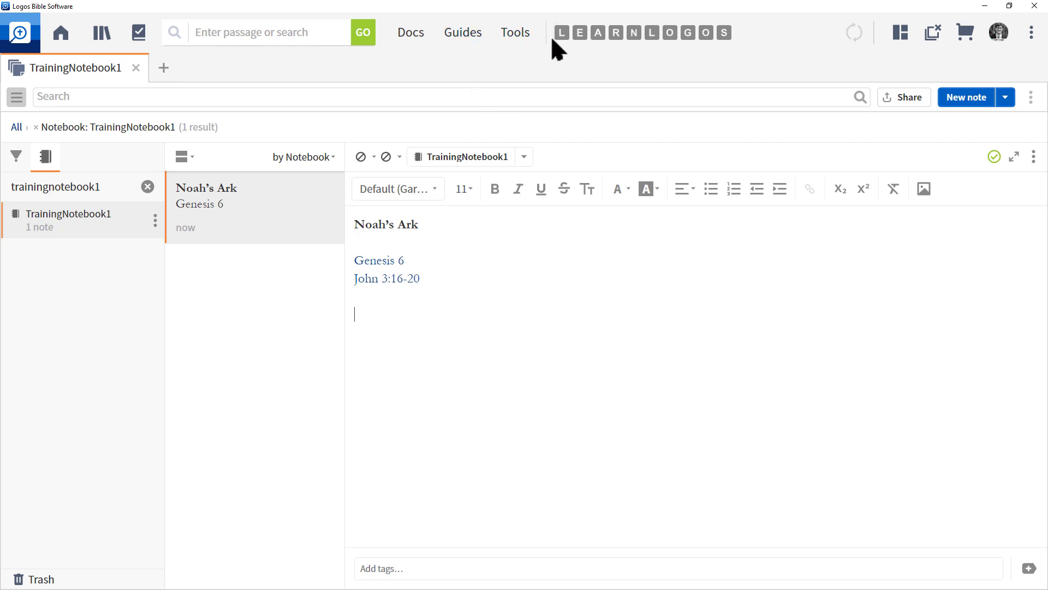
- Open the New American Standard Bible: 1995 Update in its own pane beside the notebook
mouse_move(561, 35)
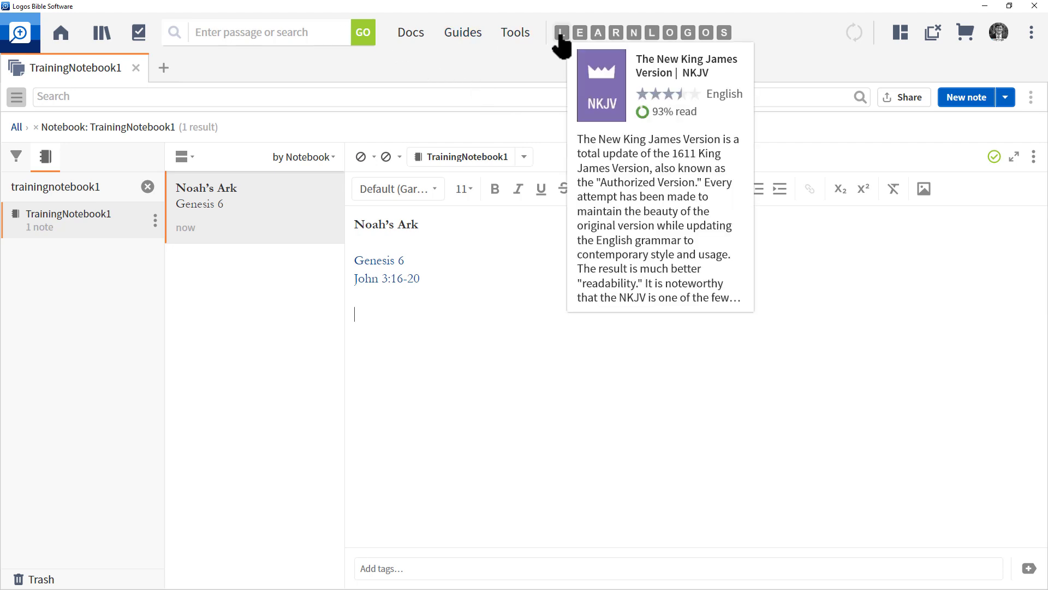
click(580, 35)
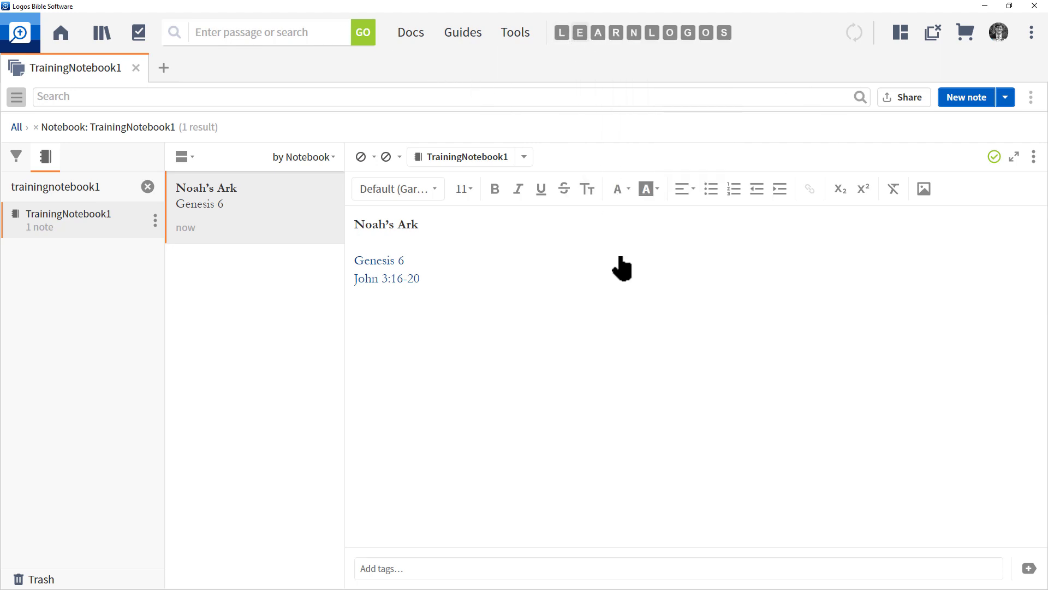
drag(278, 71, 827, 404)
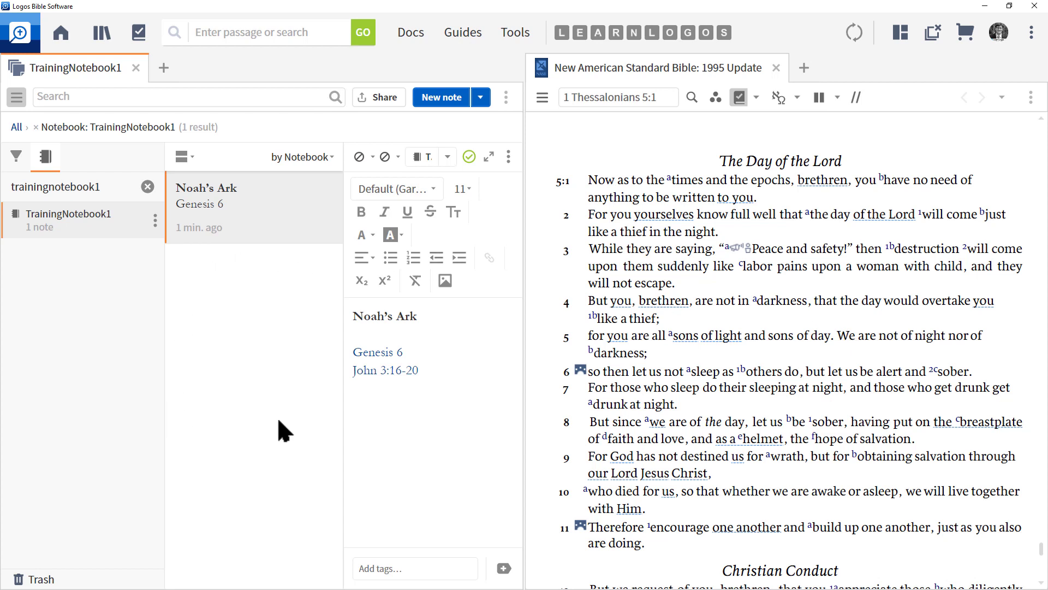
- Anchor the Noah's Ark note to the active reference 1 Thessalonians 5:1, widening the notebook pane beside the Bible
click(508, 159)
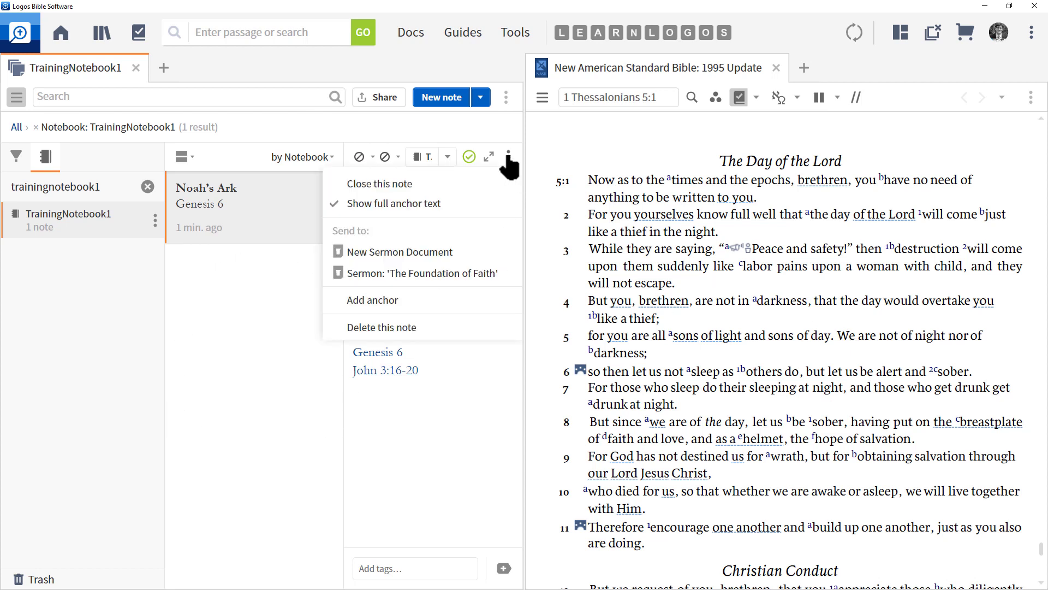
click(392, 308)
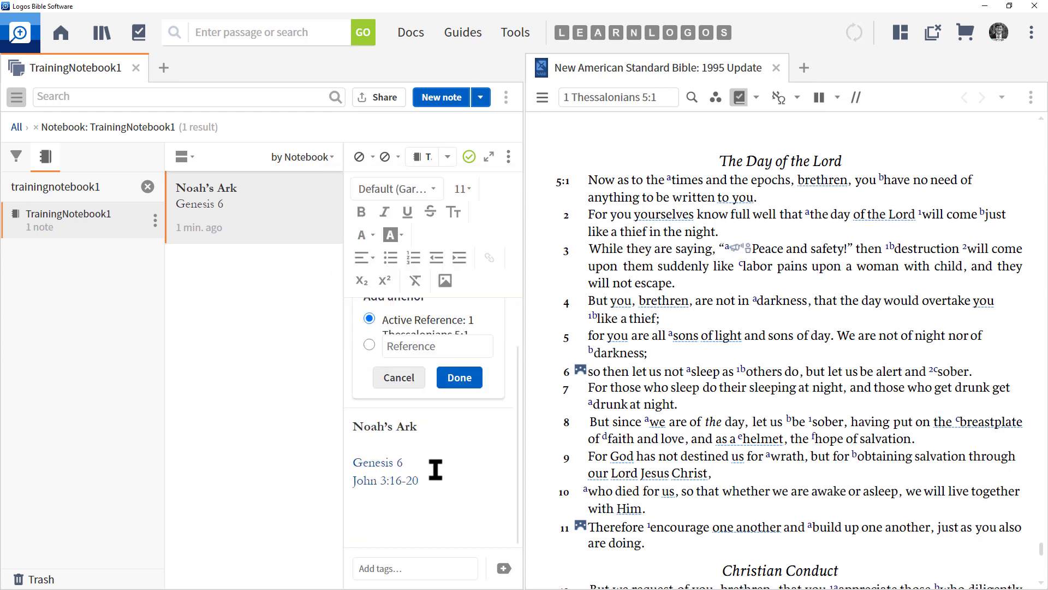
drag(524, 299, 653, 295)
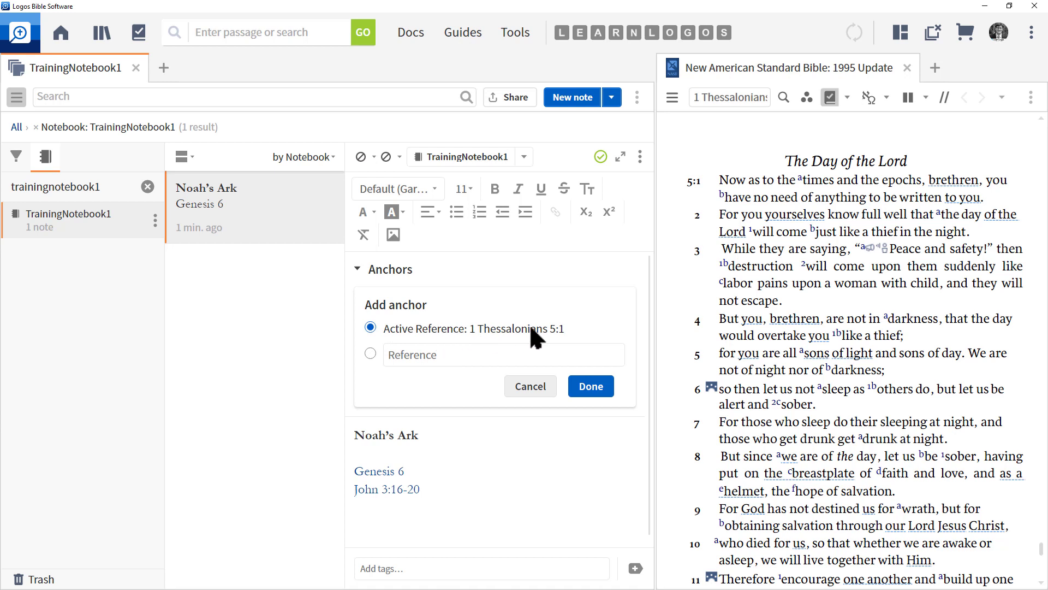
click(596, 387)
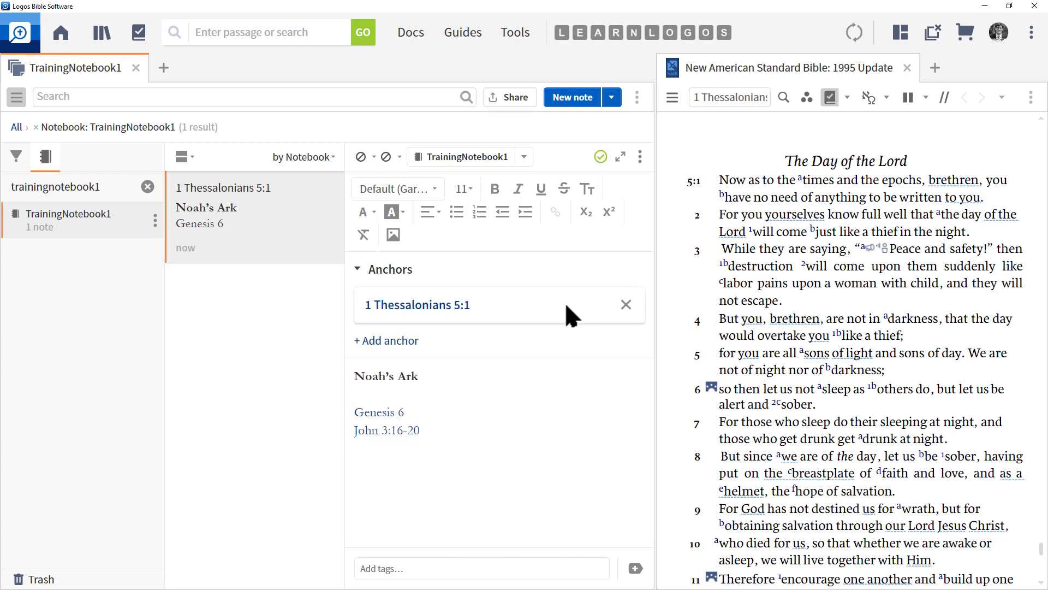
- Look over the note's additional options and remove the 1 Thessalonians 5:1 anchor from the Noah's Ark note
mouse_move(425, 317)
click(784, 71)
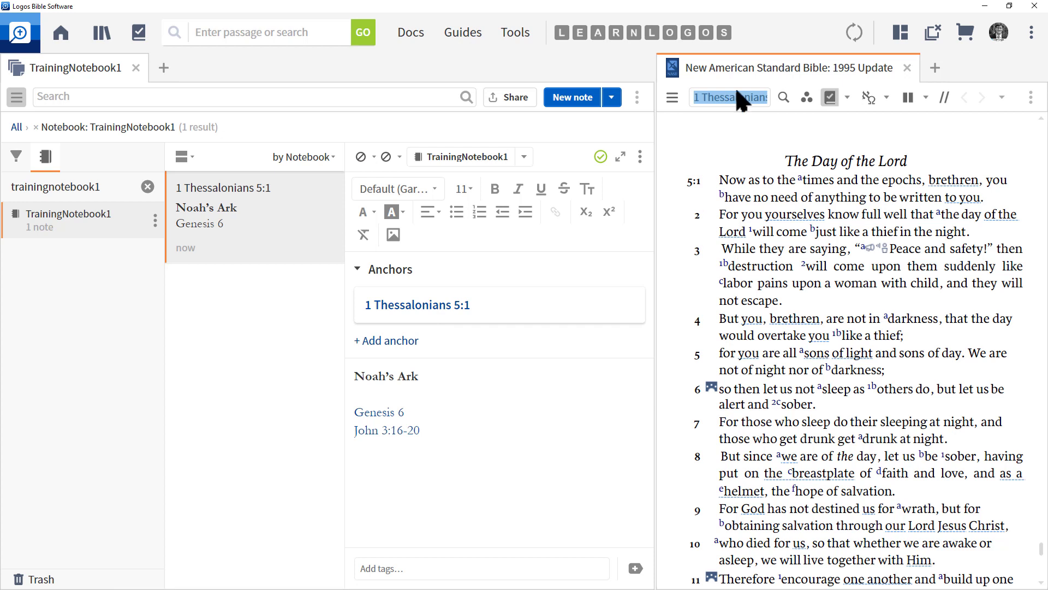
click(641, 157)
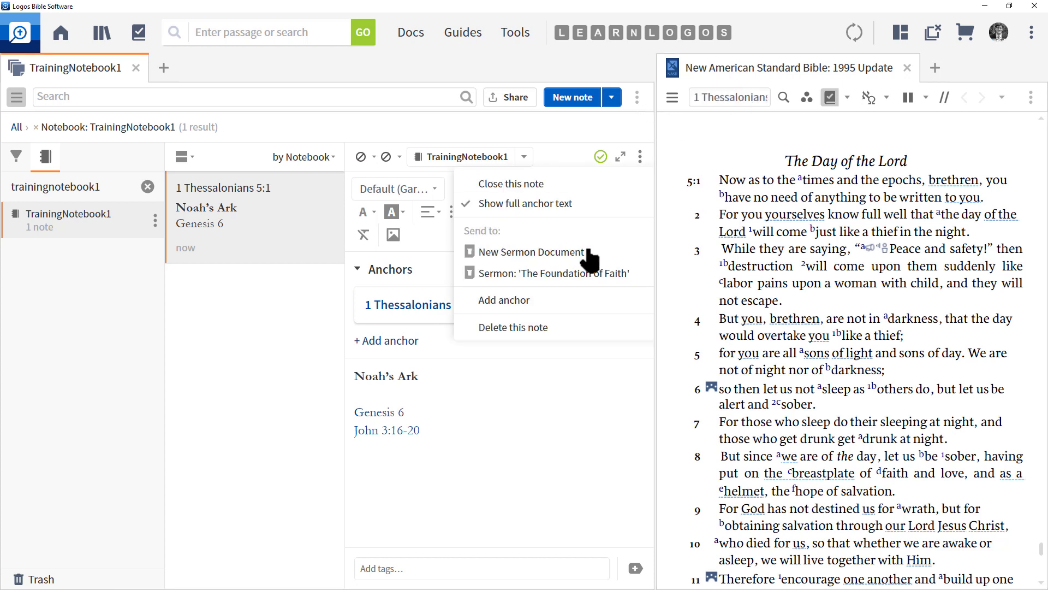
click(562, 426)
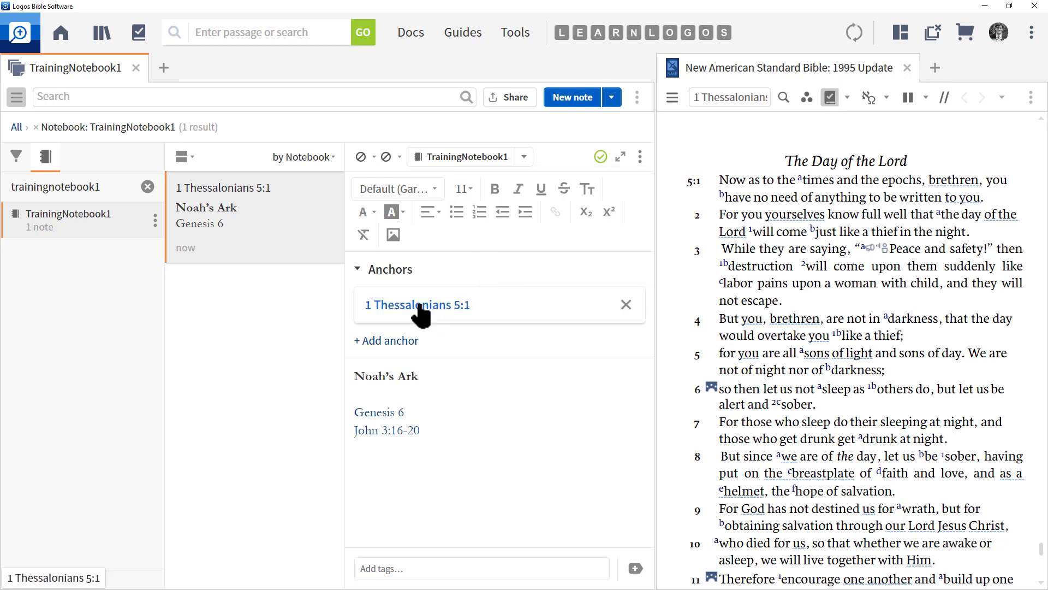
click(626, 305)
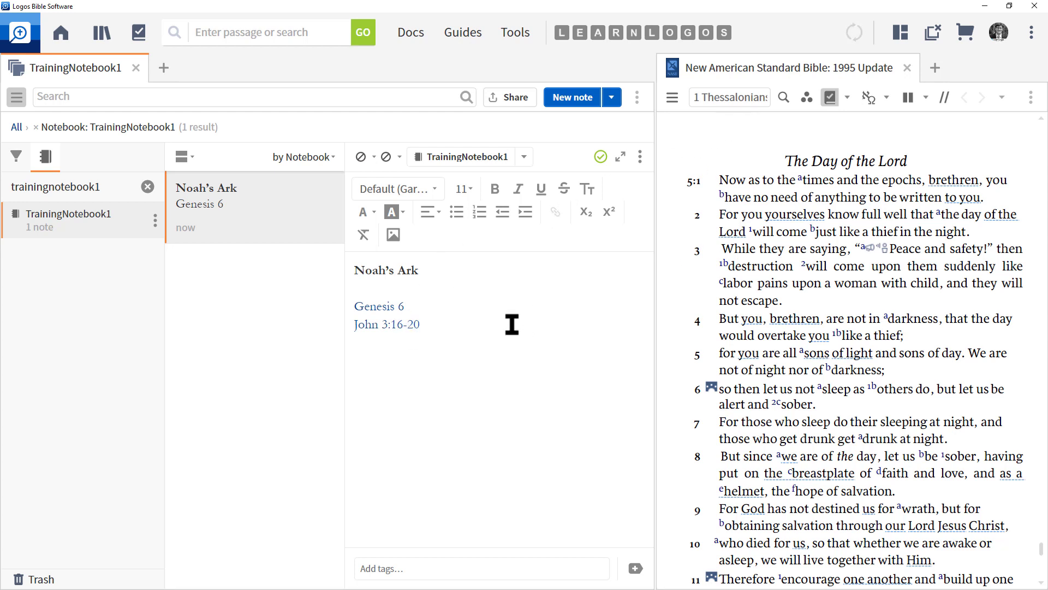
- Tag the Noah's Ark note with "Noah" and "Noah's Ark"
click(380, 567)
text(Noah)
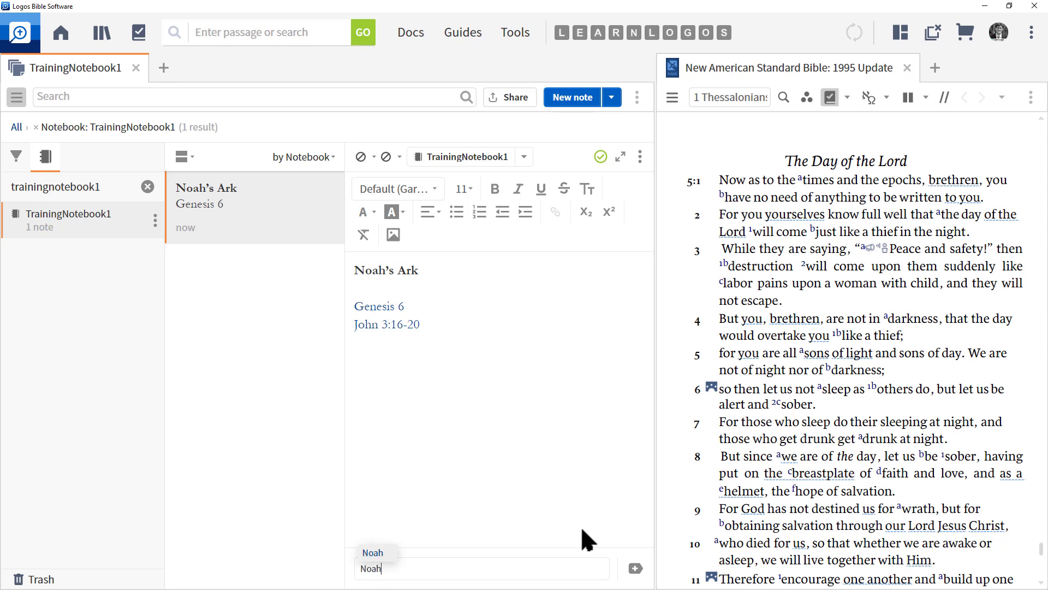
key(Return)
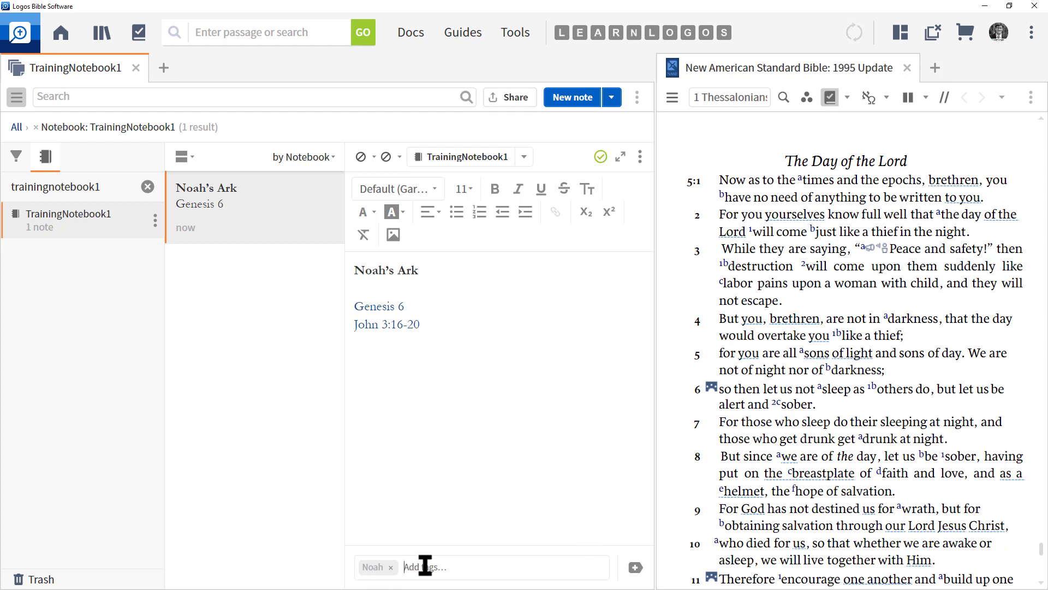
text(Noah's Ark)
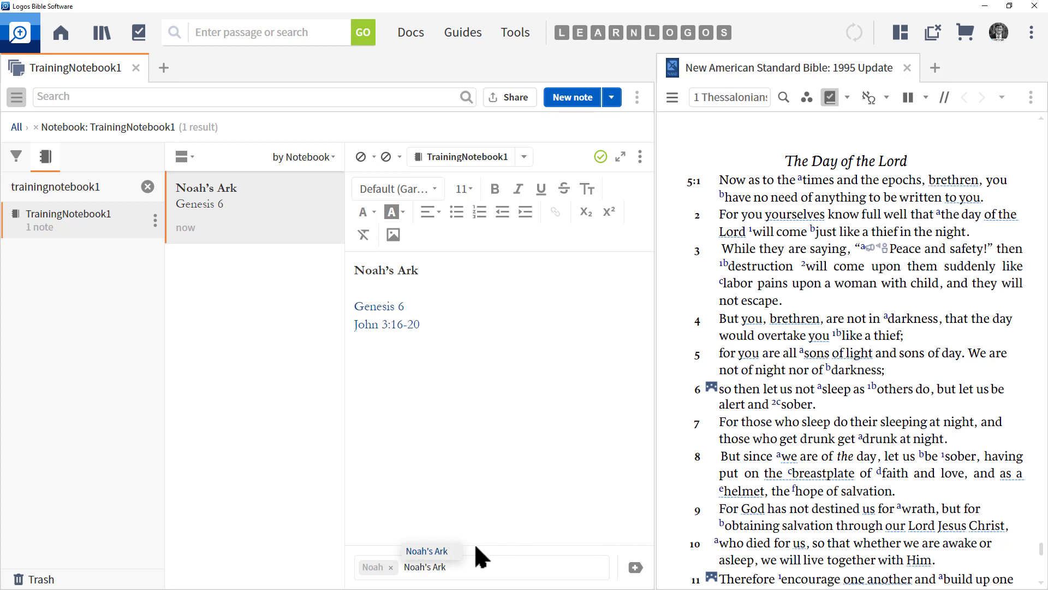
click(438, 552)
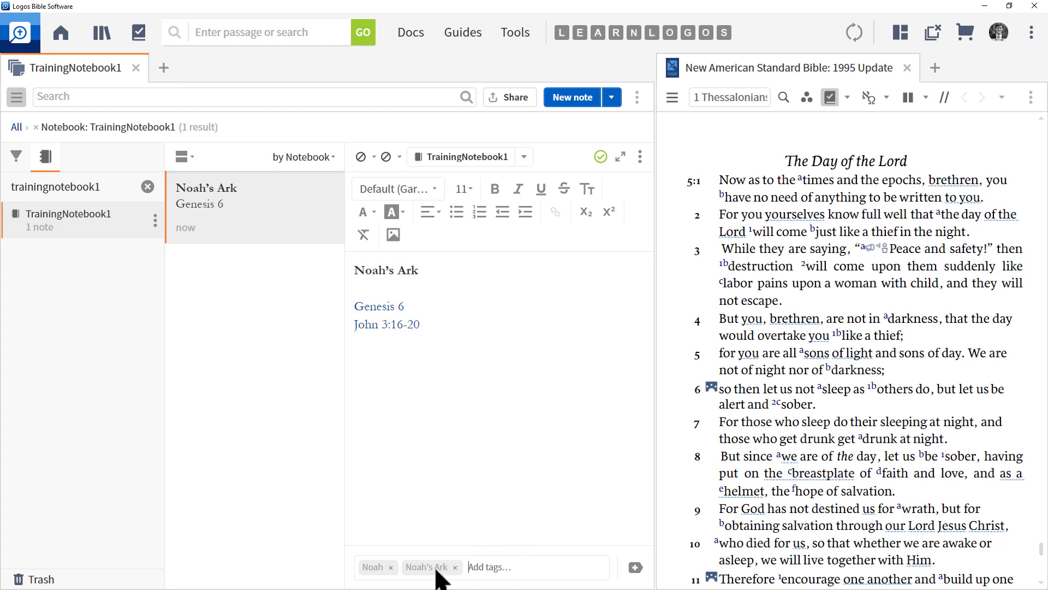
- Add a label named Noah to the note, choosing Ark as its attribute name and leaving the value empty
click(635, 569)
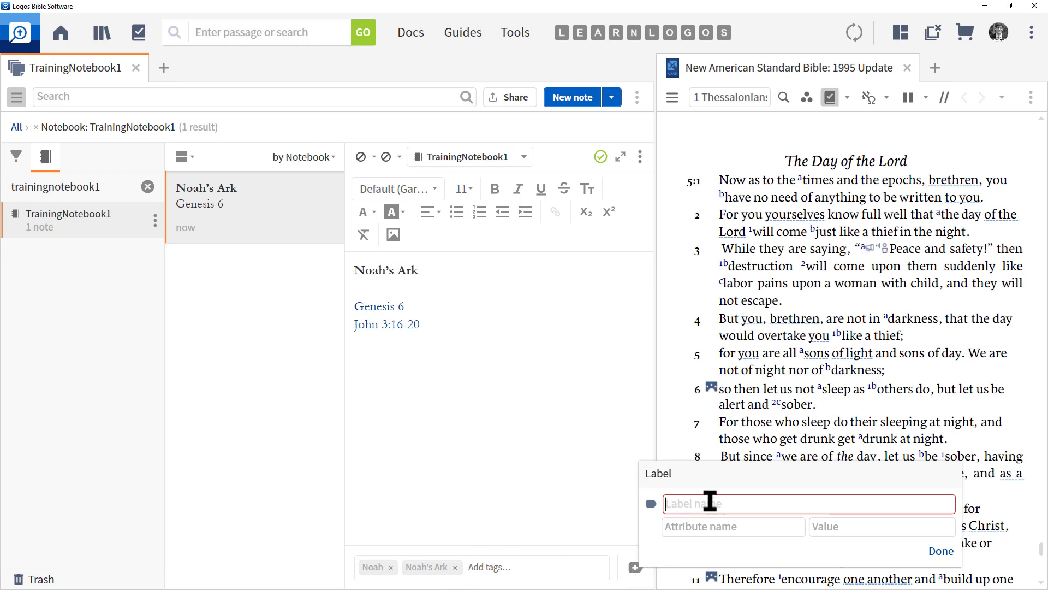
text(Noah)
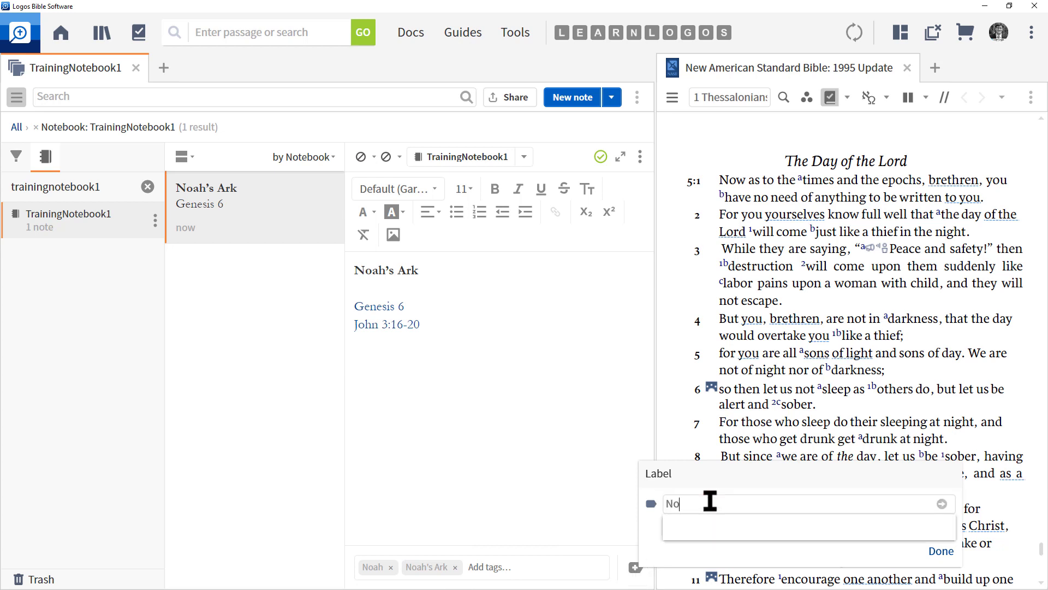
click(708, 528)
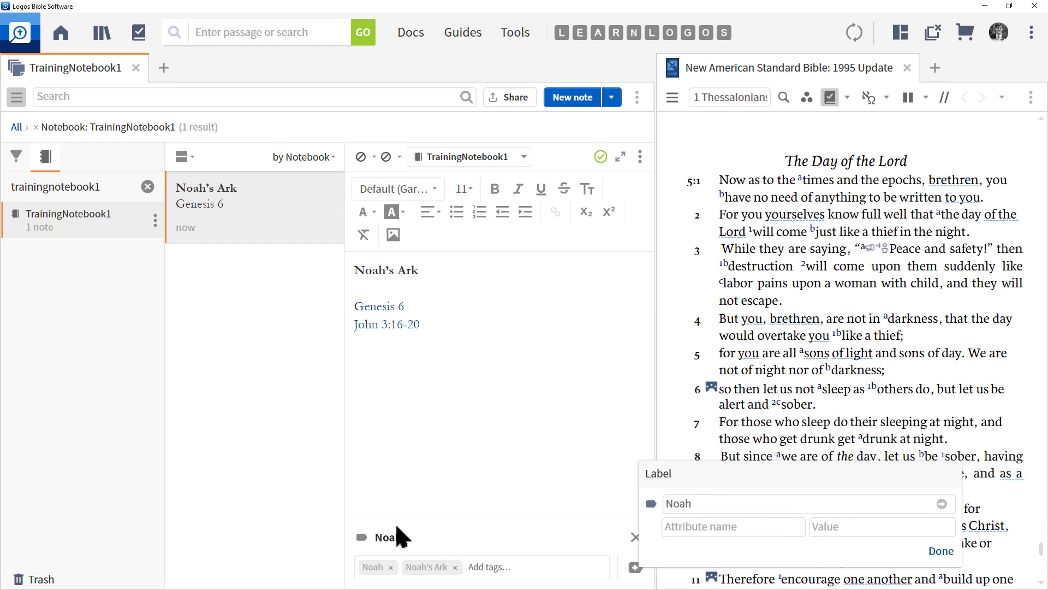
click(701, 526)
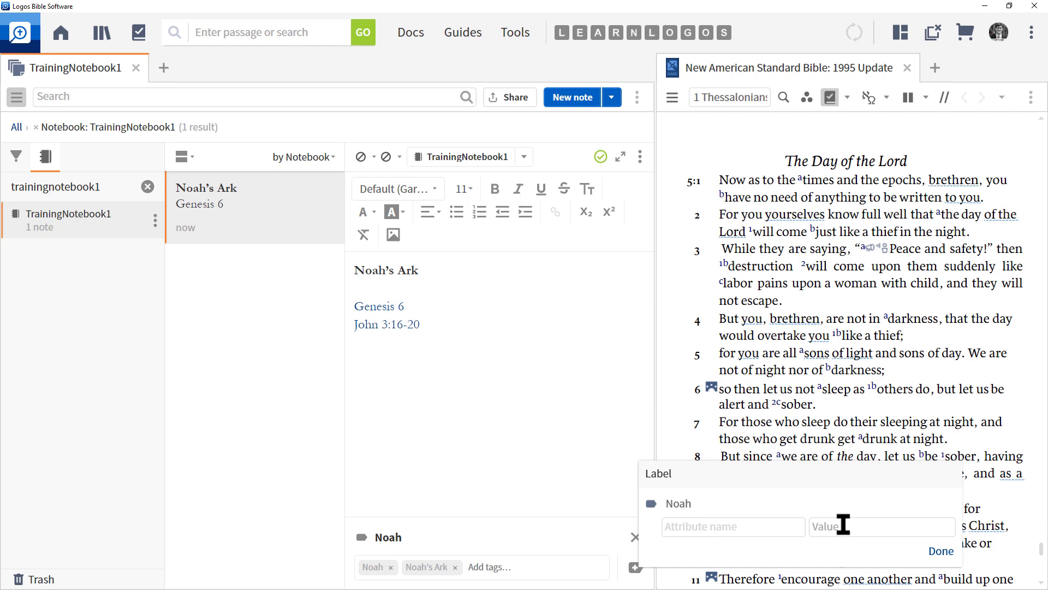
text(Ar)
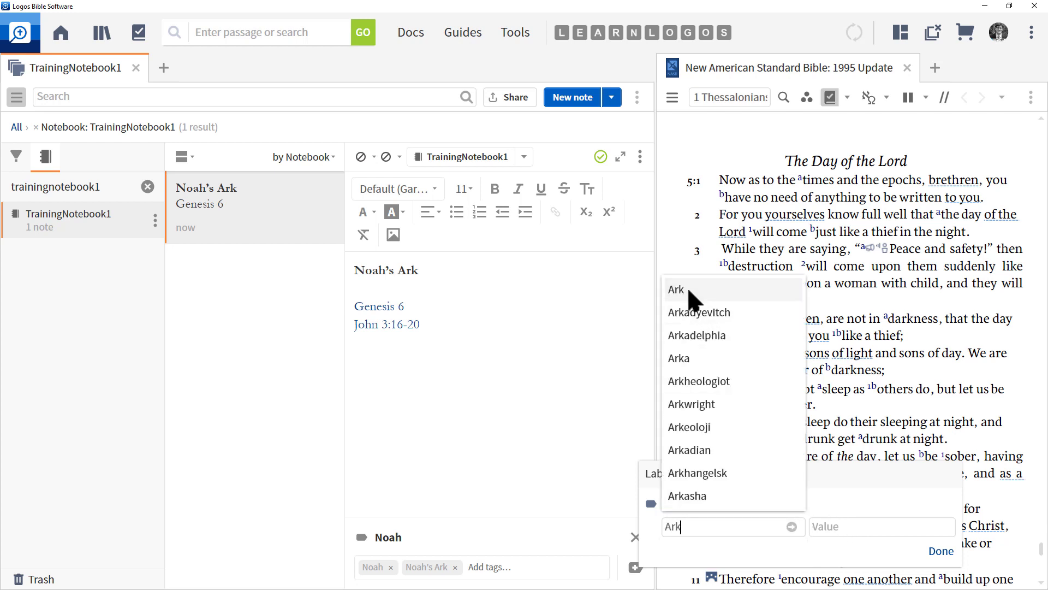
text(k)
click(687, 287)
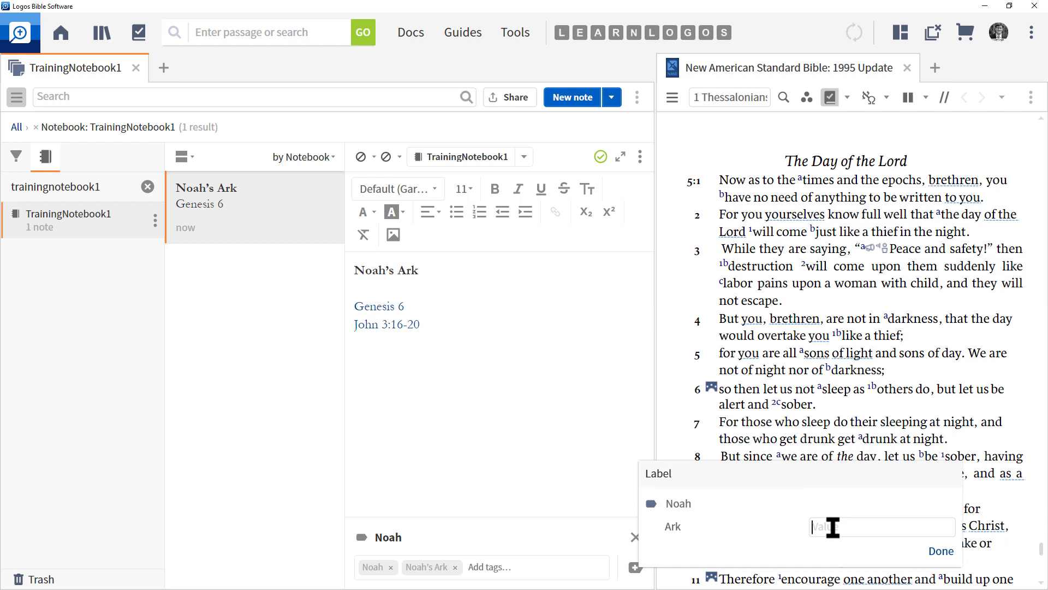
click(939, 552)
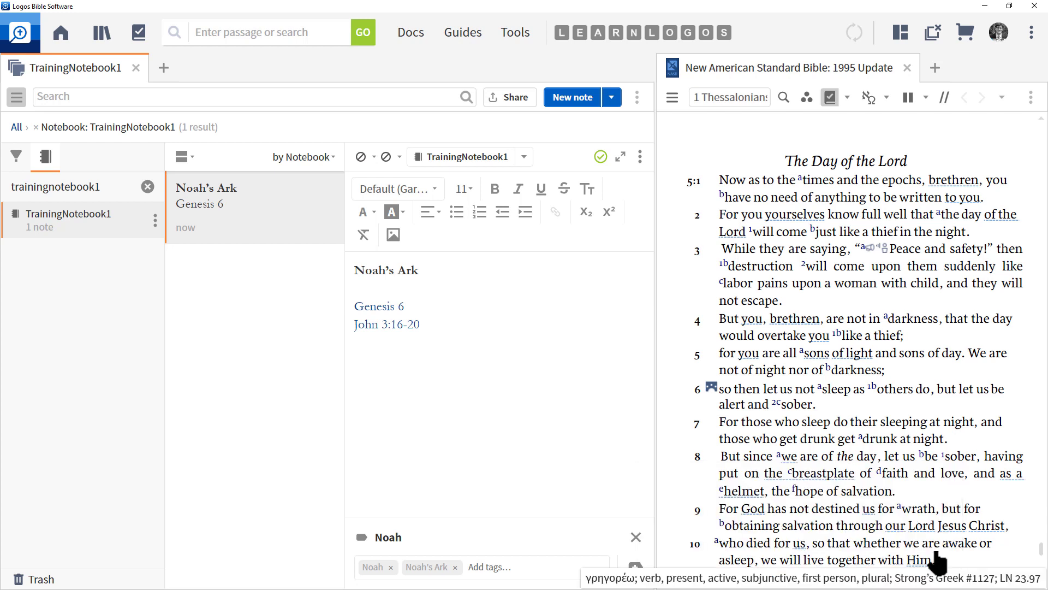
click(493, 349)
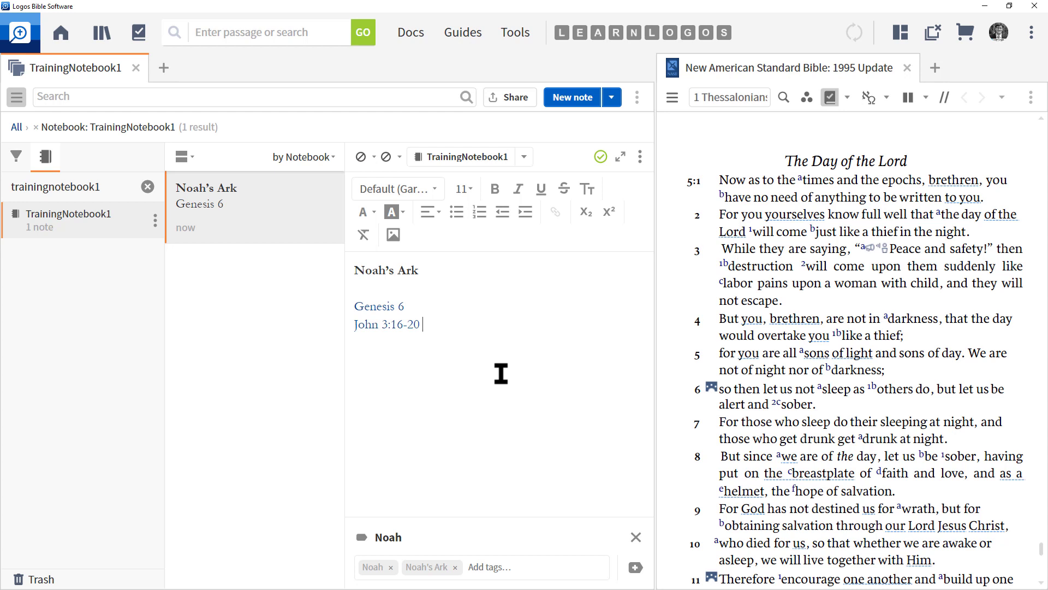
- Show all notes instead of only TrainingNotebook1, in the Compact view, and widen the notes list
click(17, 130)
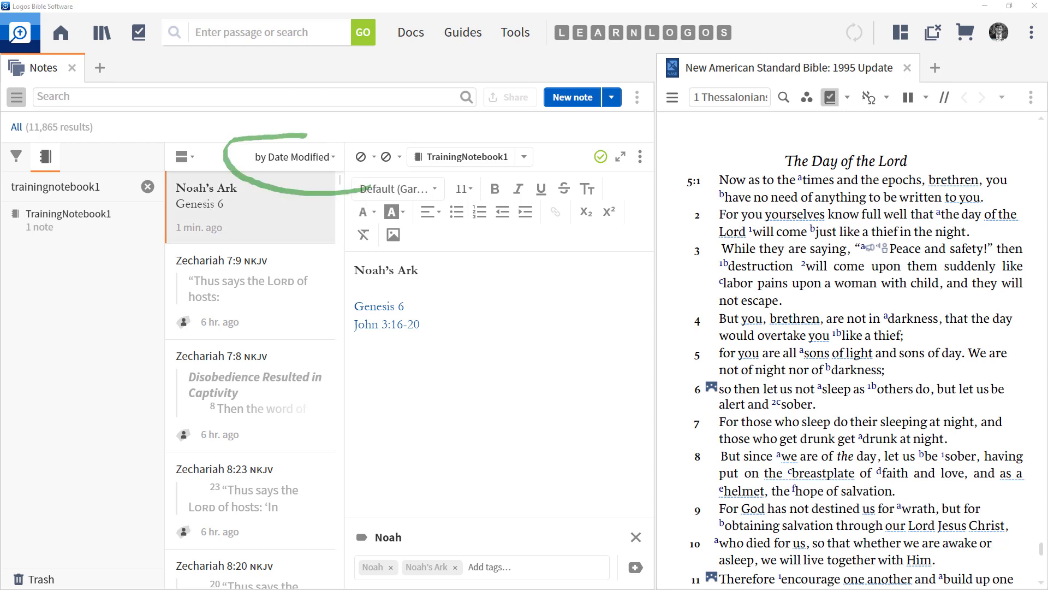
click(324, 158)
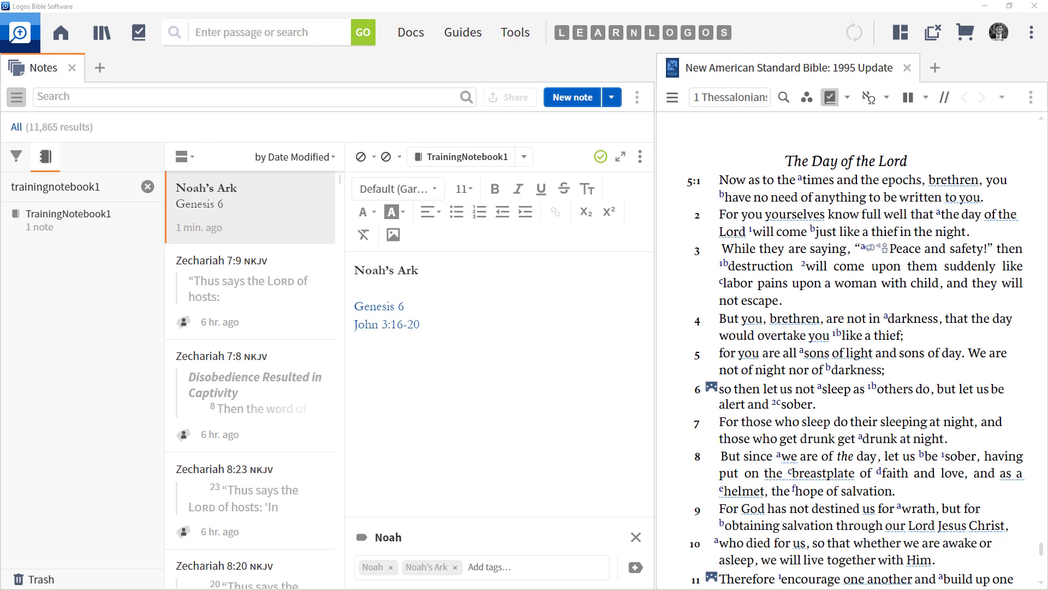
click(184, 157)
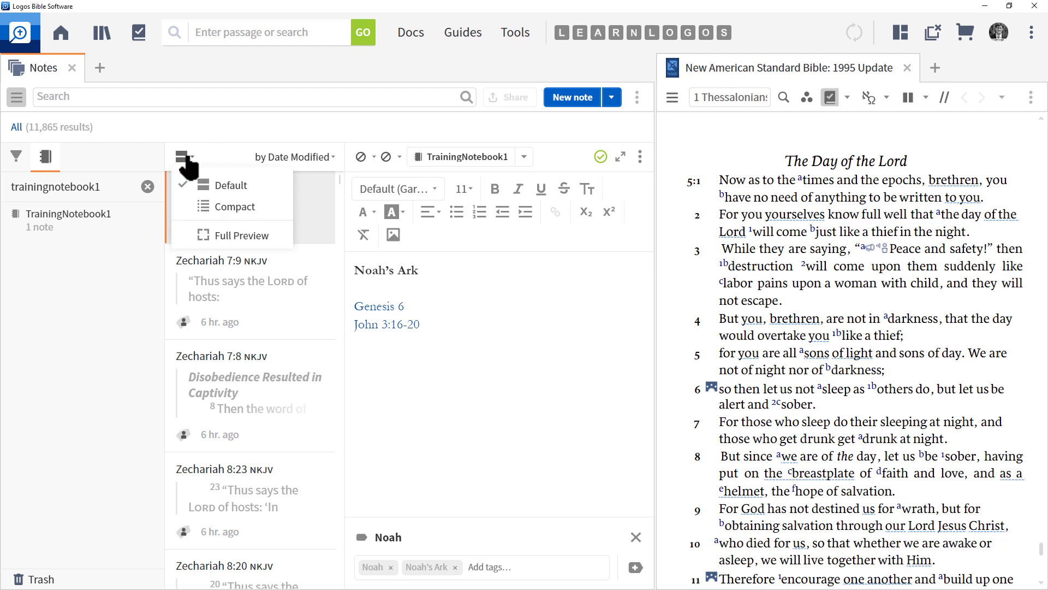
click(234, 207)
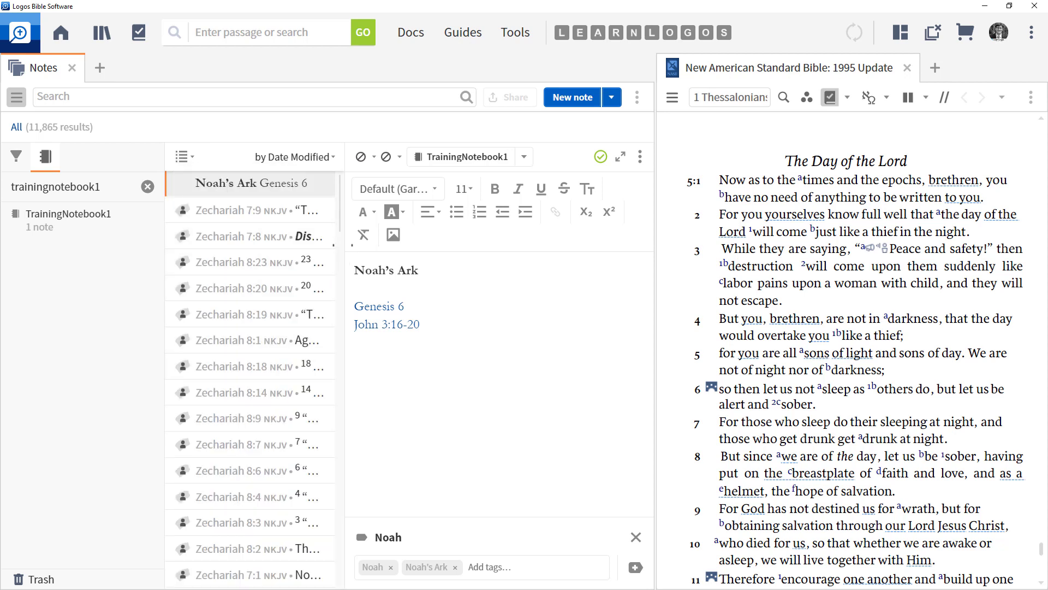
drag(340, 241, 404, 246)
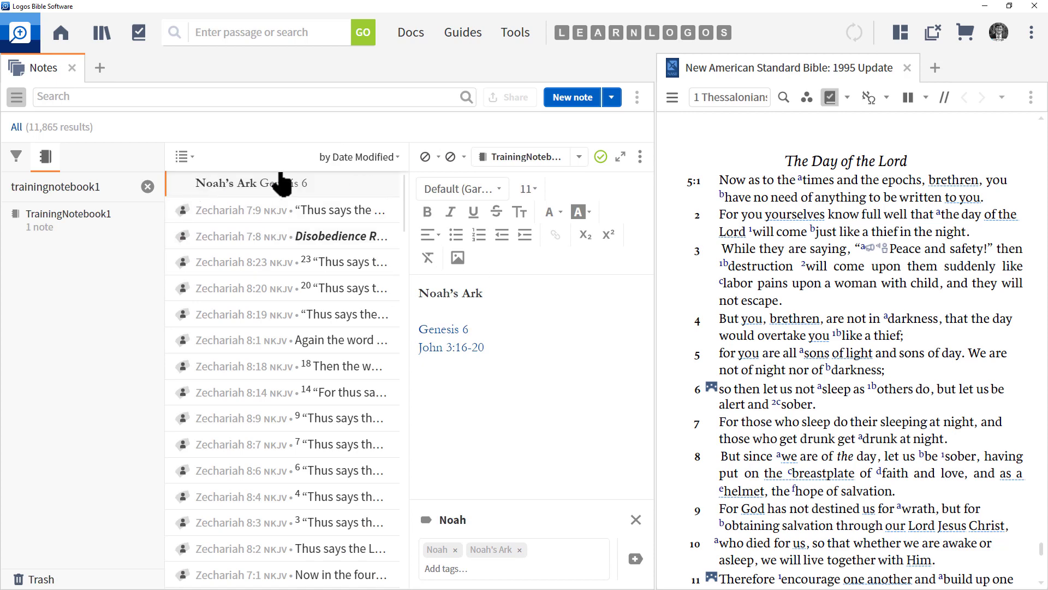
- View the notes in Full Preview, close the preview, and set the notes list to the Default view
click(182, 157)
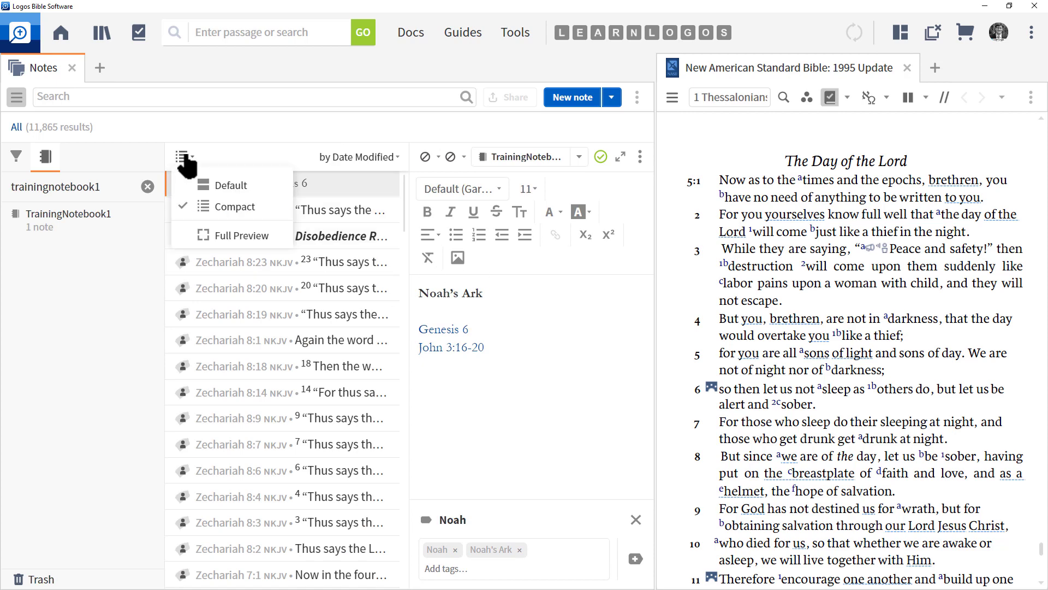
click(211, 237)
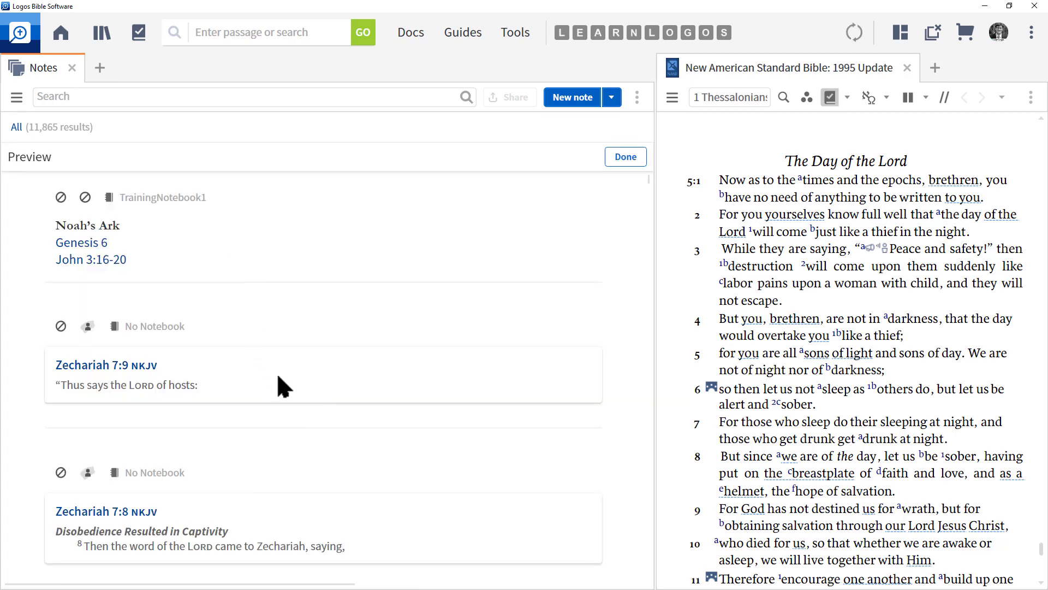
click(624, 157)
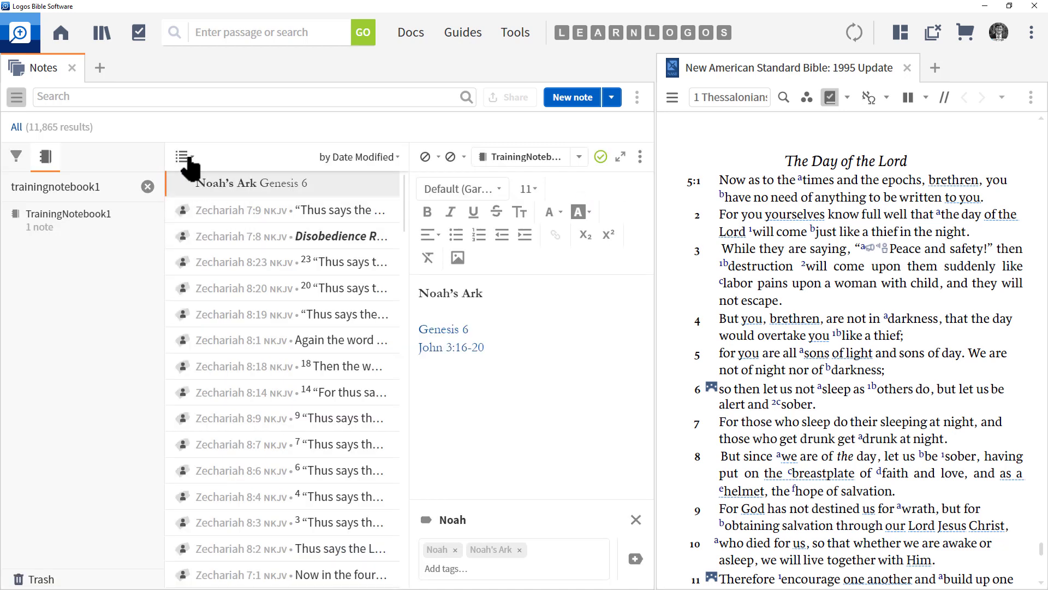
click(184, 157)
click(218, 183)
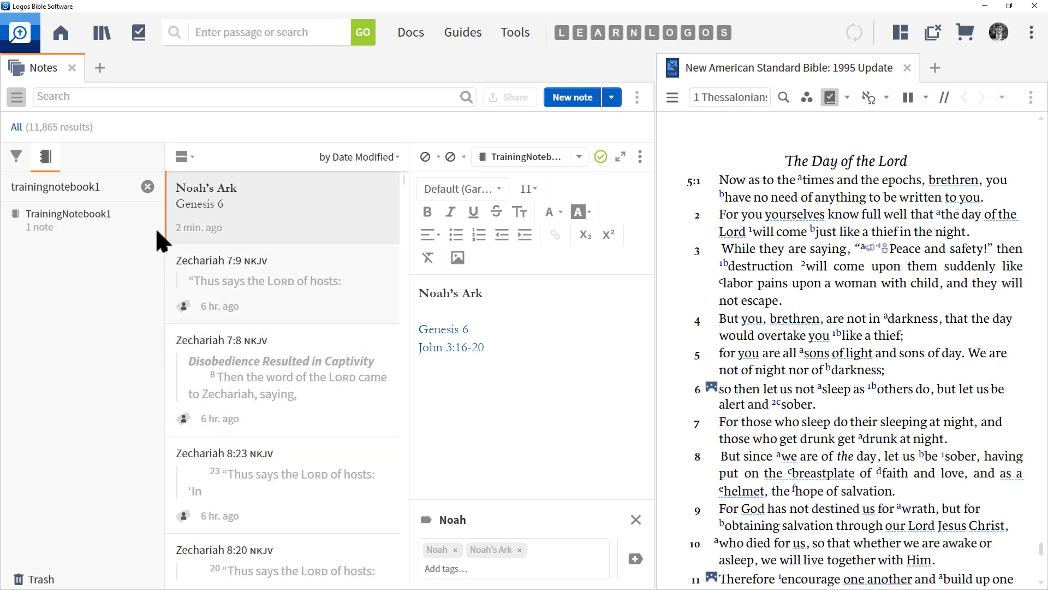
- Search all notes for "noah" and clear the notebook find text so every notebook is listed
click(59, 98)
text(noah)
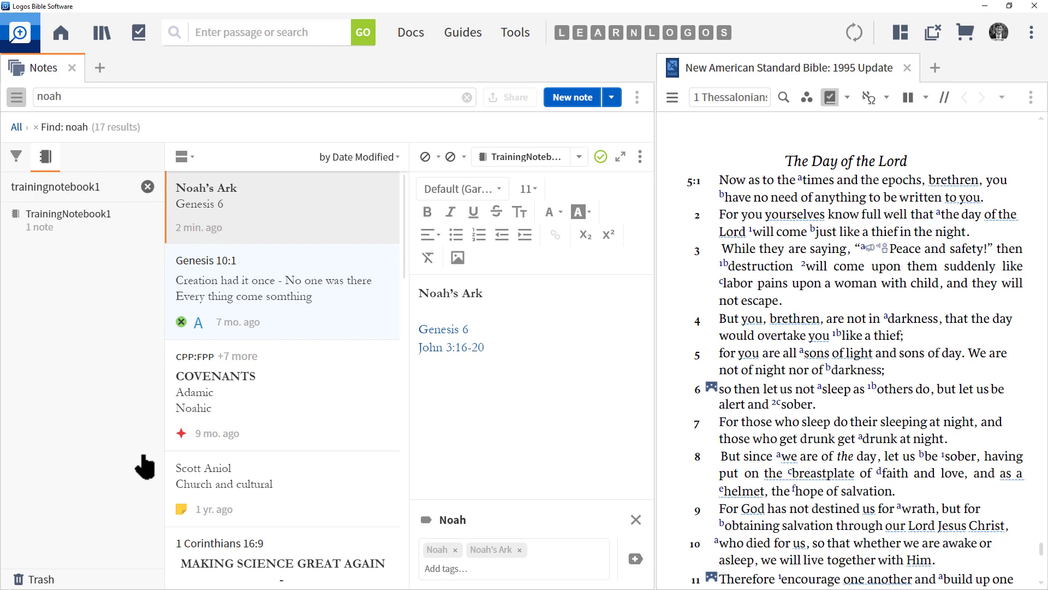
click(148, 187)
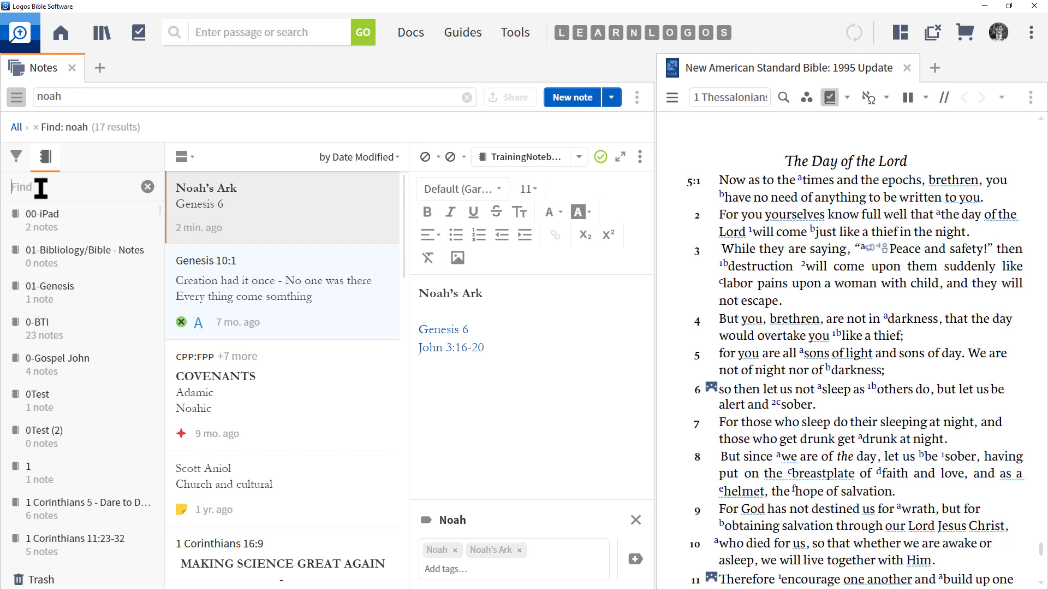
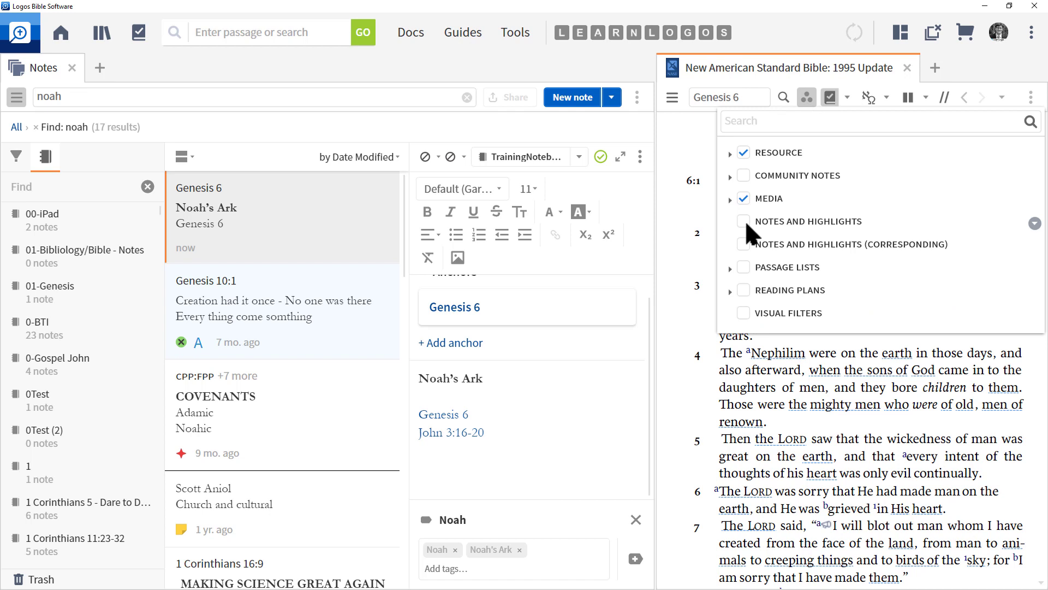
- Turn on Notes and Highlights in the Bible's visual filters and check that TrainingNotebook1 is among the enabled notebooks
click(744, 222)
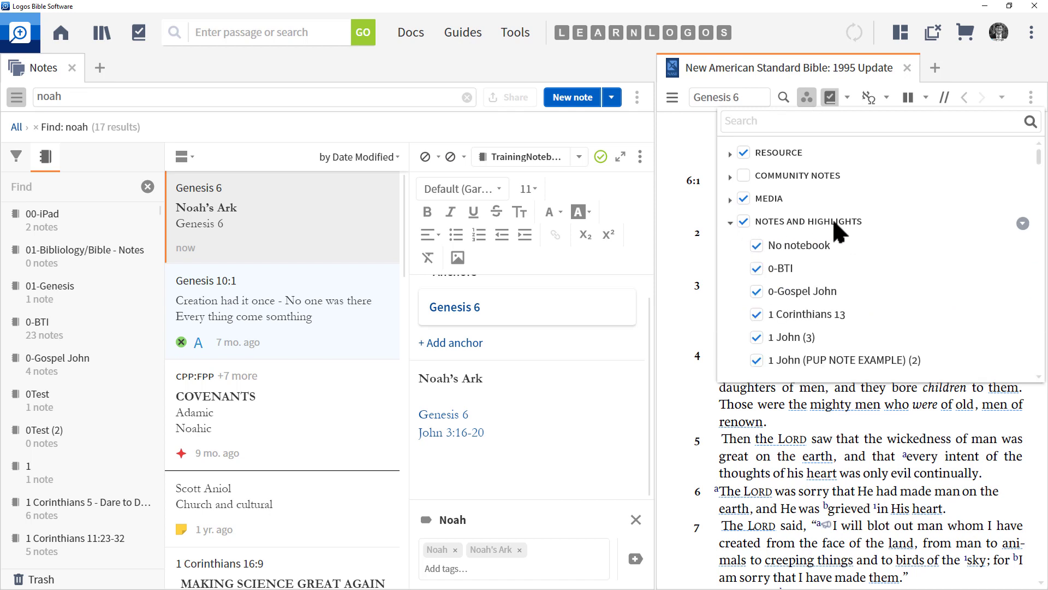
scroll(840, 257, down, 10)
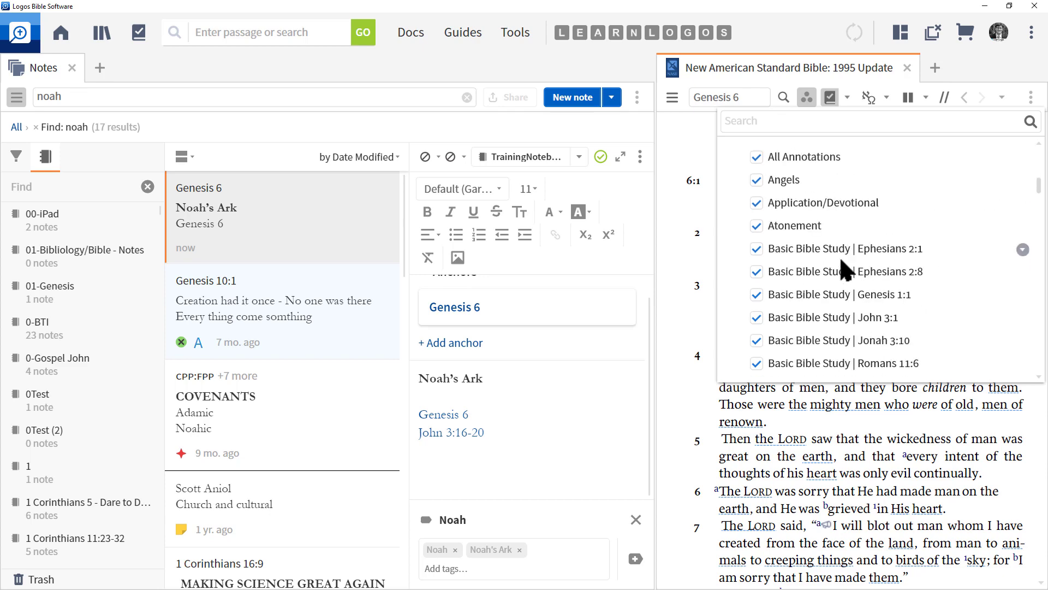
scroll(841, 260, down, 15)
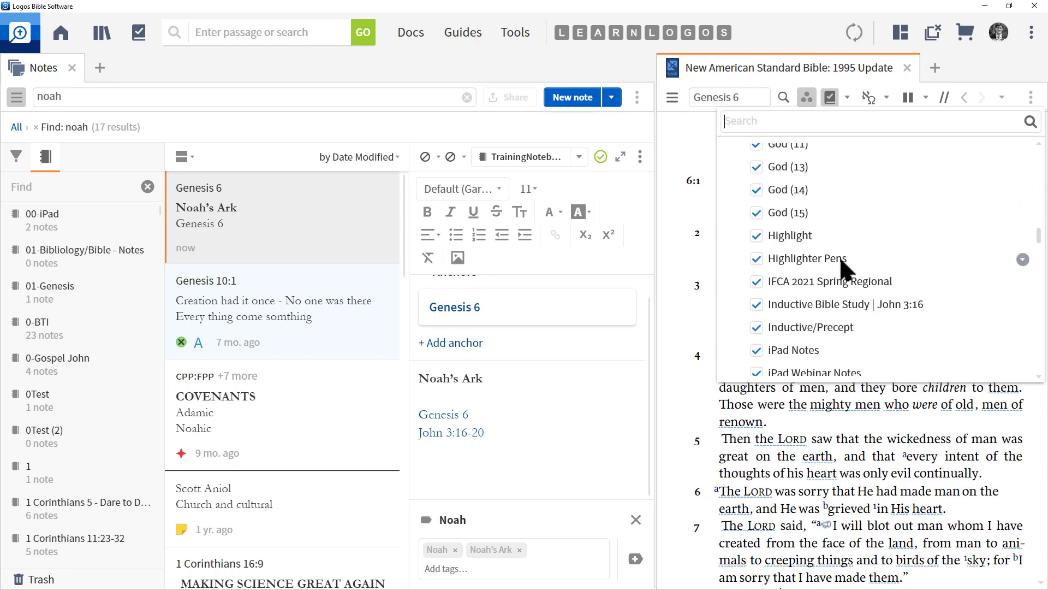
scroll(841, 261, down, 15)
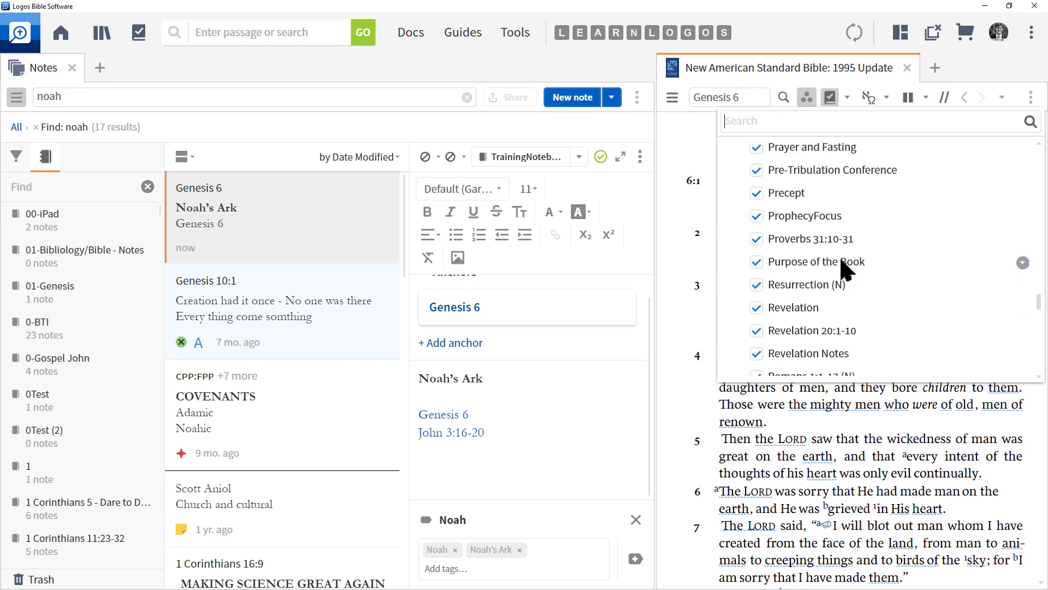
scroll(844, 267, down, 8)
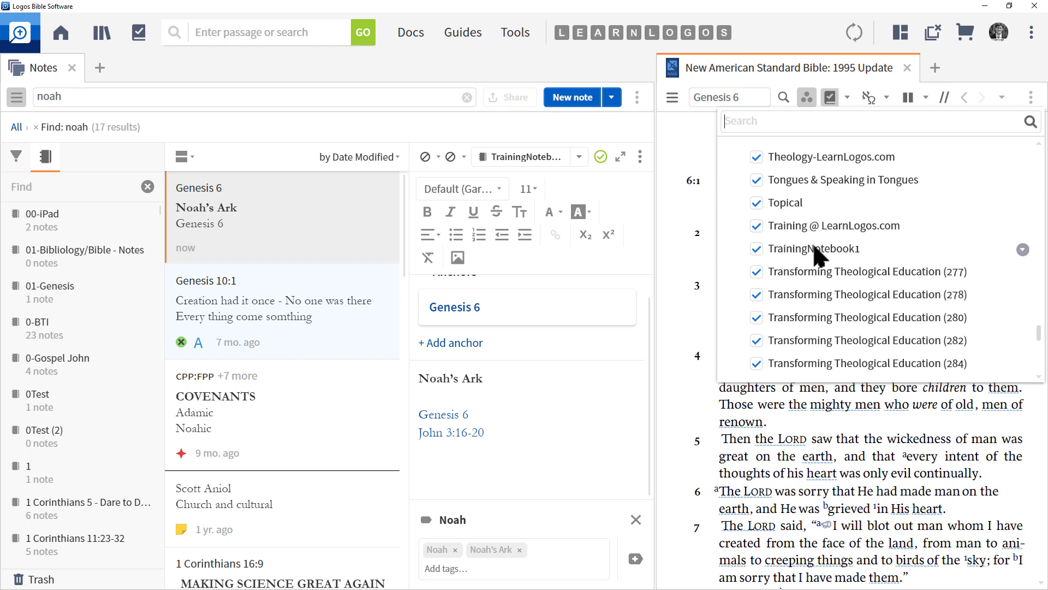
click(845, 418)
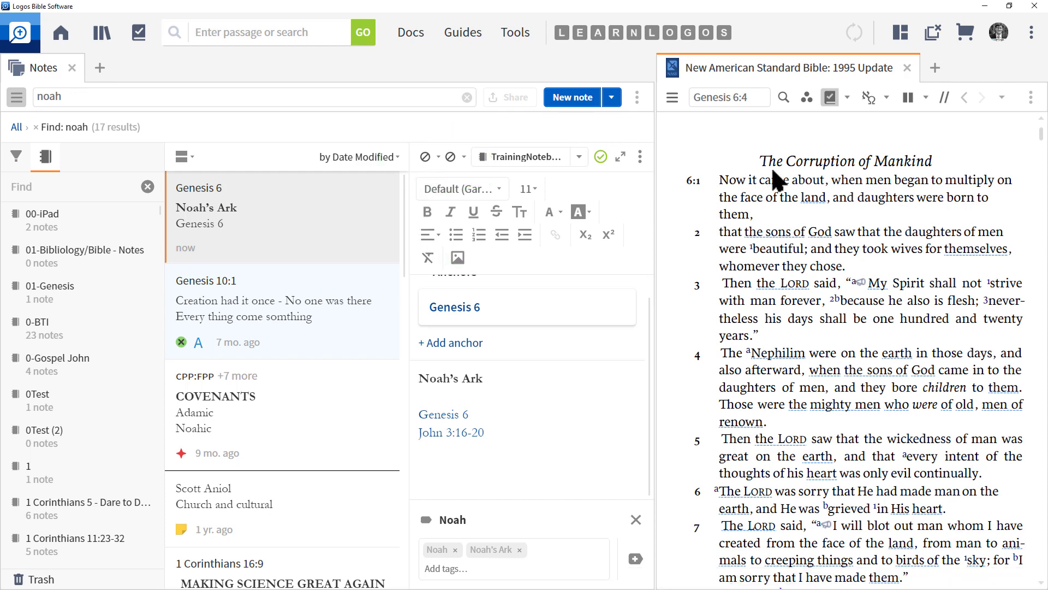
- Assign the green sticky-note icon to the Noah's Ark note
click(438, 158)
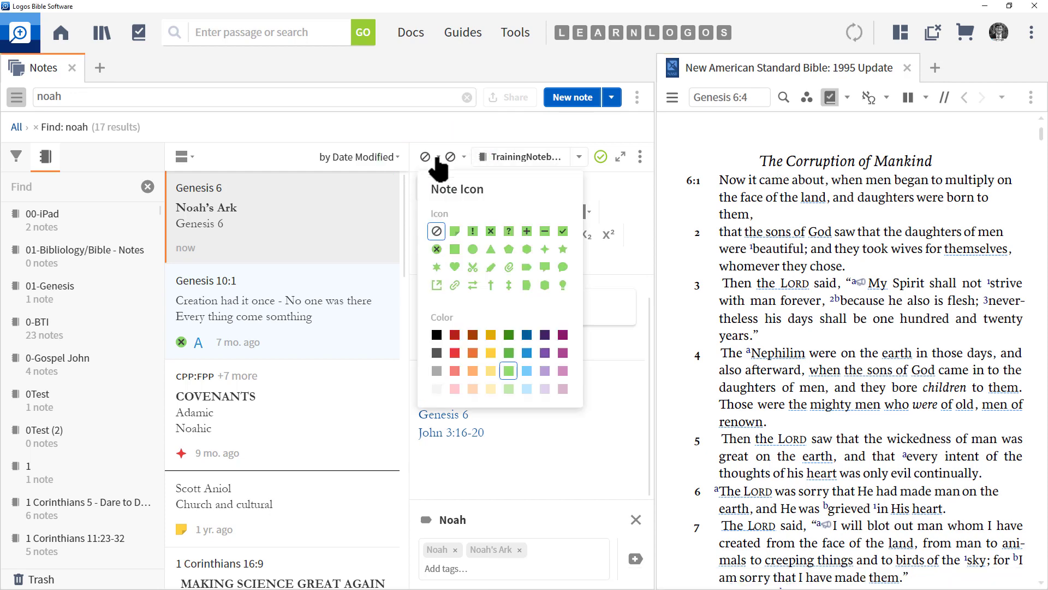
click(454, 231)
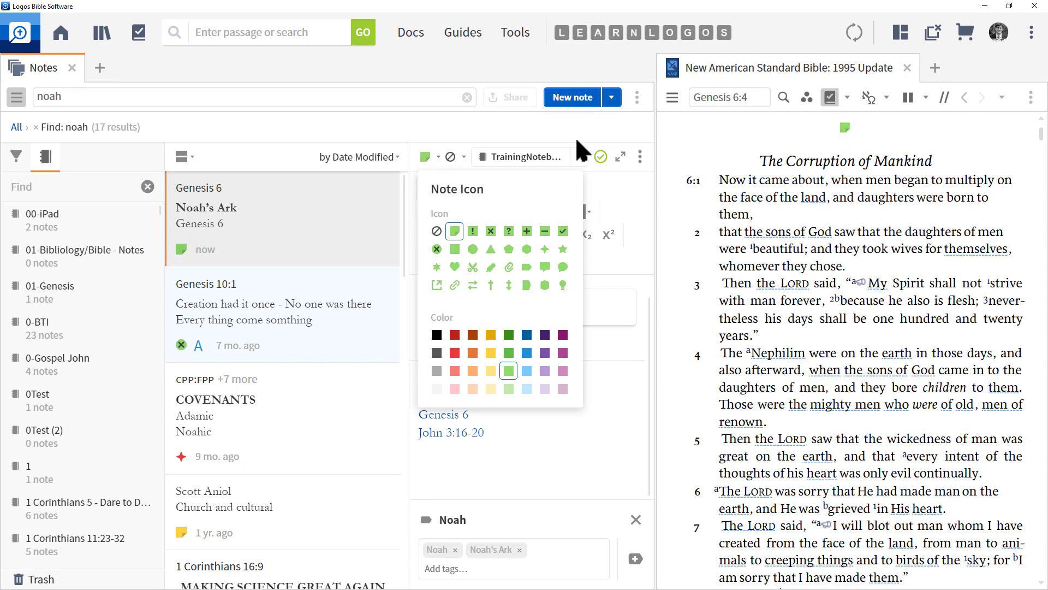
- Try the Use icon color highlight style on the Noah's Ark note's Genesis 6 anchor, and set the highlight style back to None
click(457, 160)
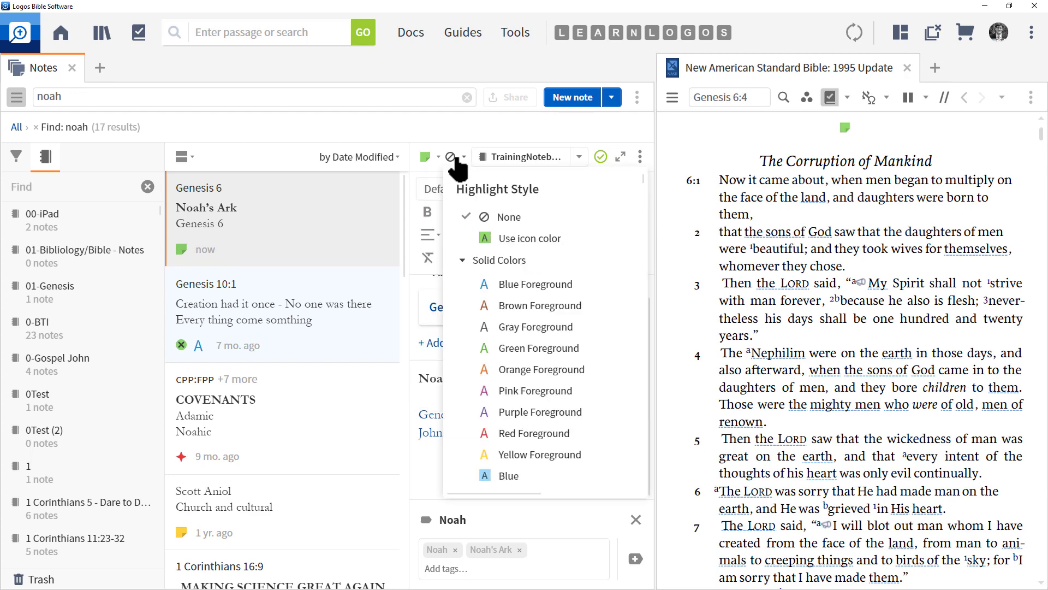
click(457, 160)
click(454, 160)
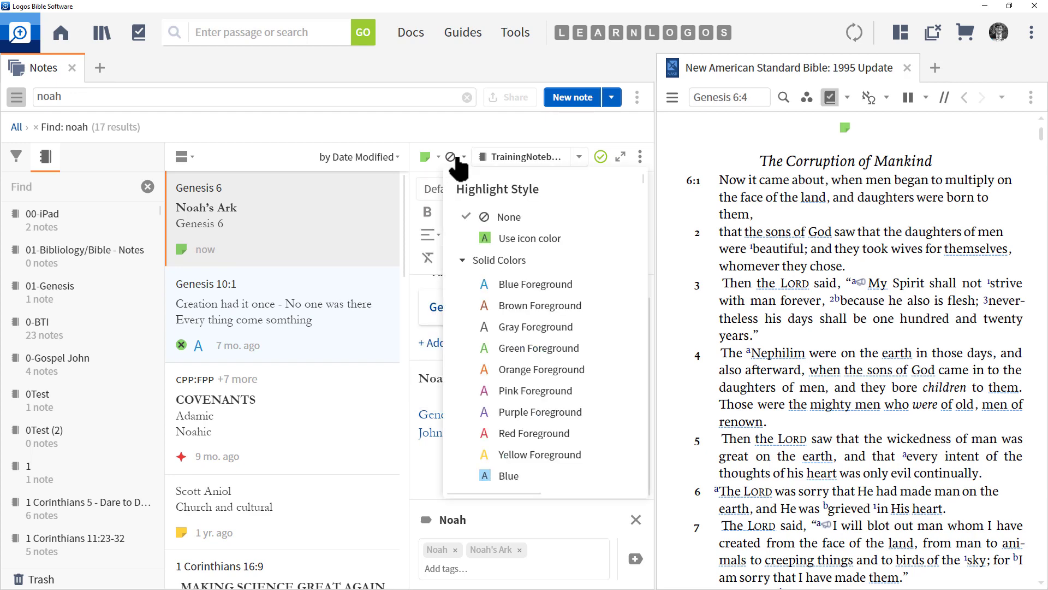
click(516, 242)
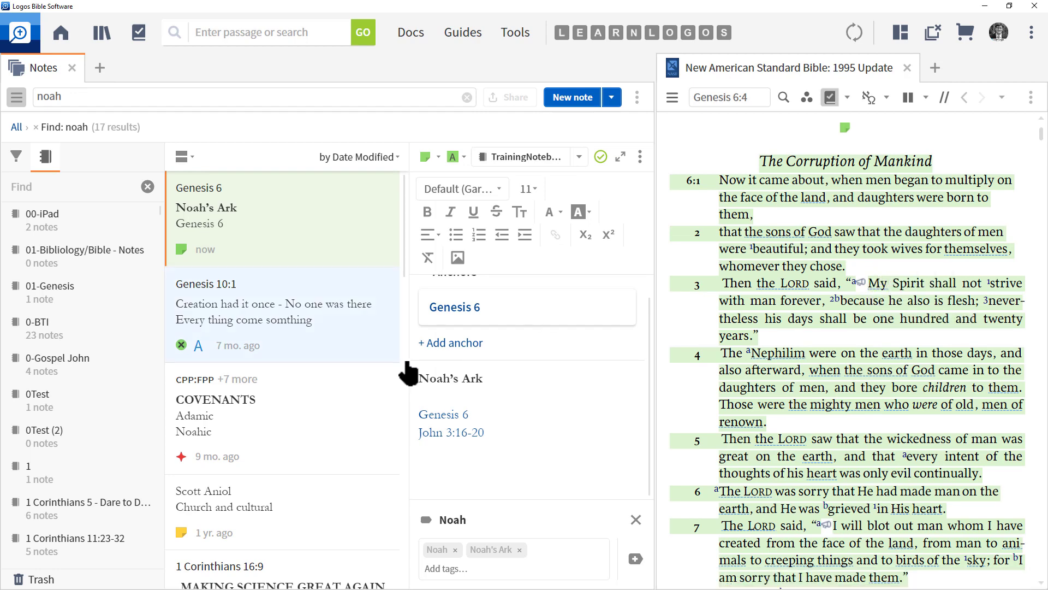
mouse_move(451, 312)
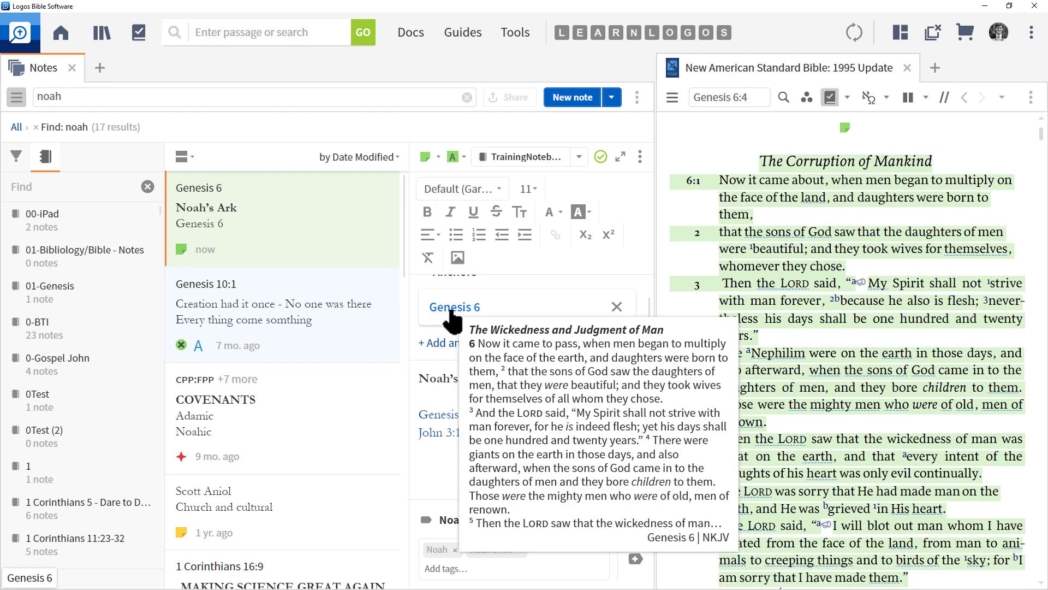
click(463, 158)
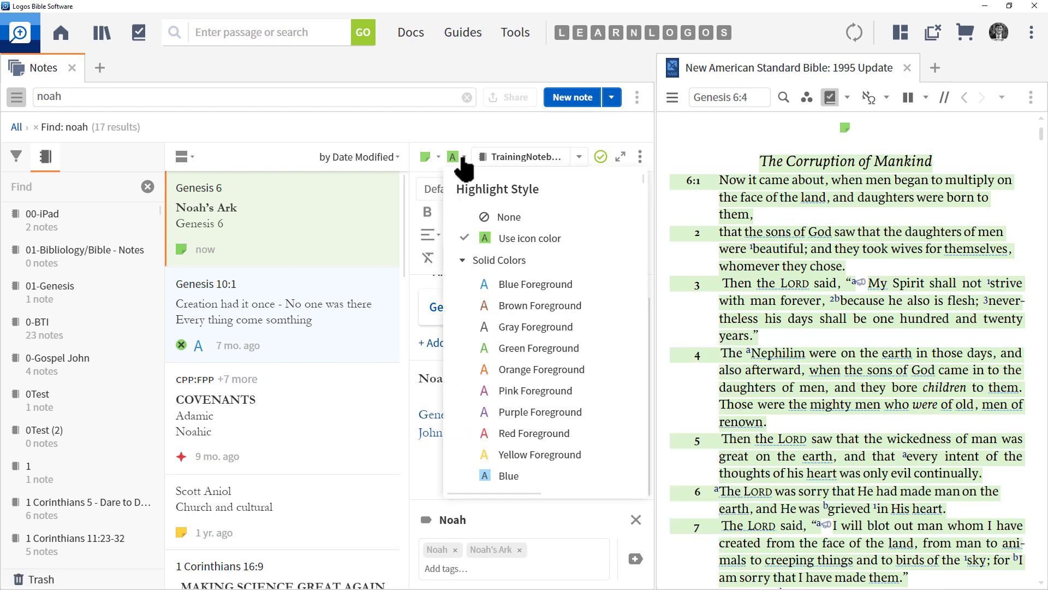
click(489, 217)
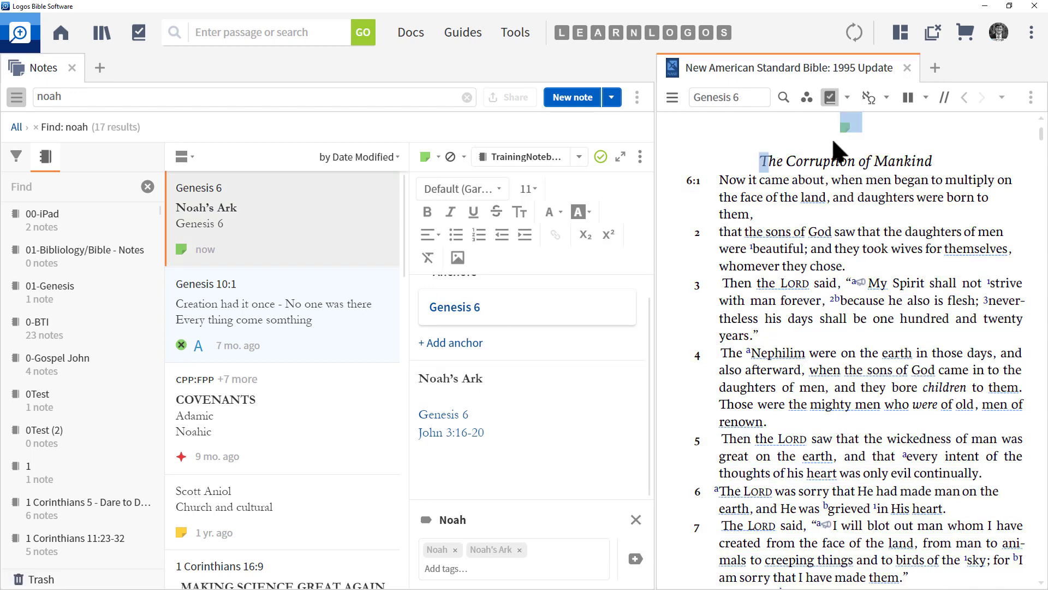
mouse_move(845, 132)
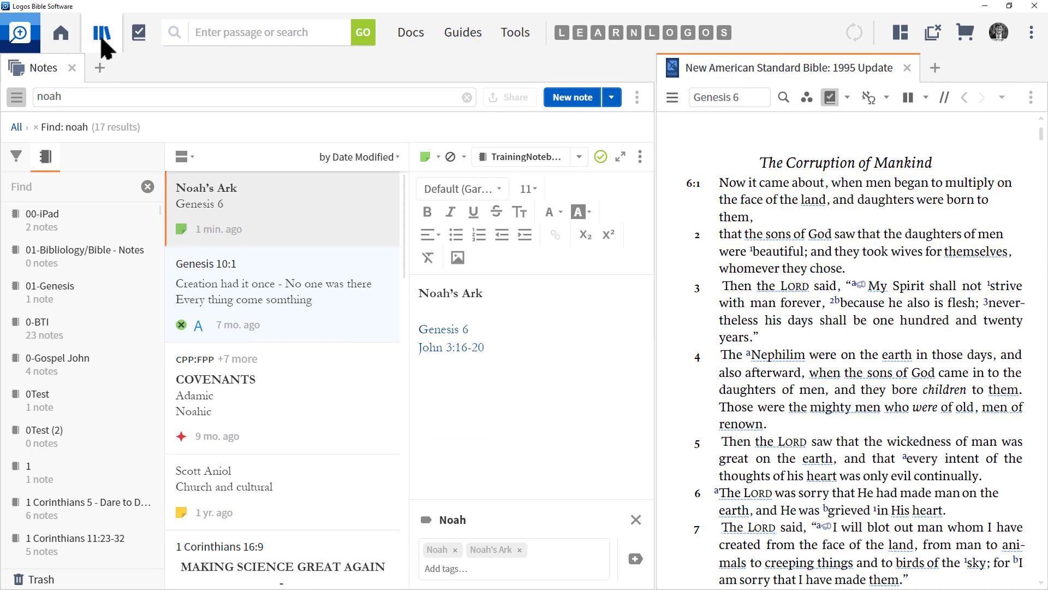
- Find "dbl" in the library and open the Dictionary of Biblical Languages with Semantic Domains: Hebrew (Old Testament)
click(101, 38)
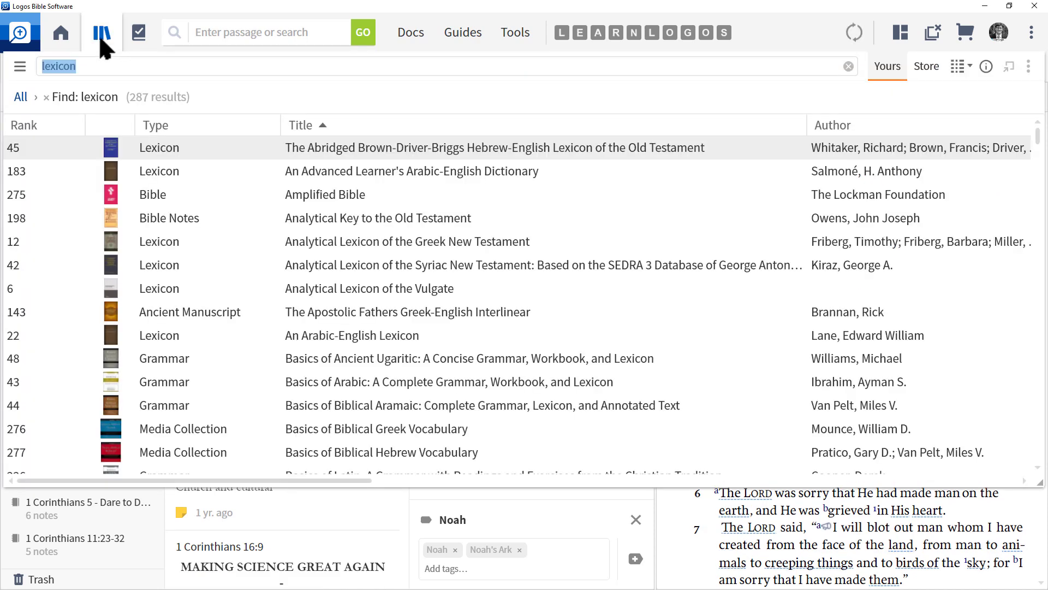
text(dbl)
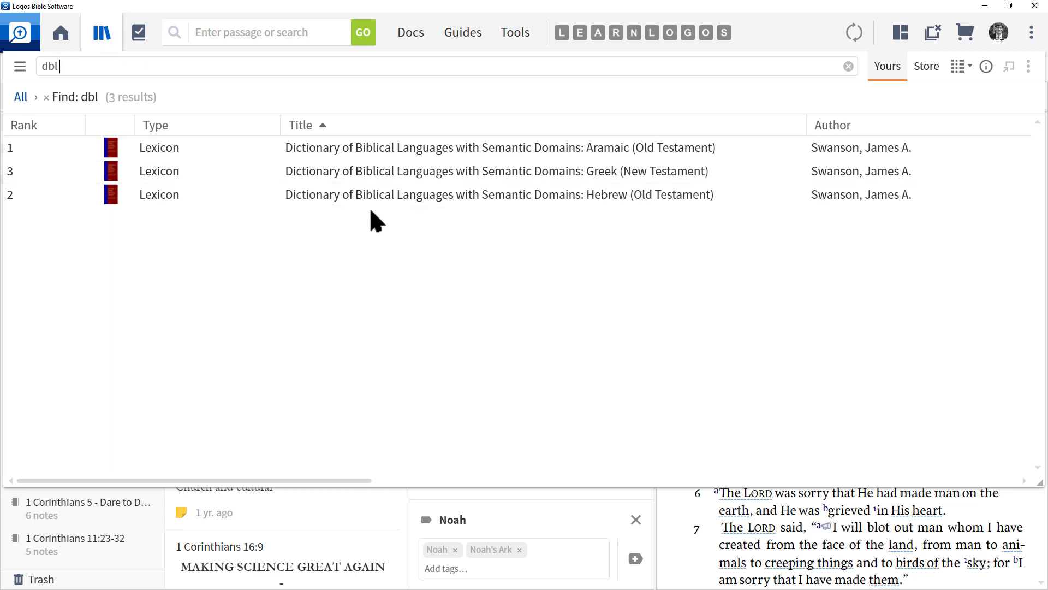
click(451, 195)
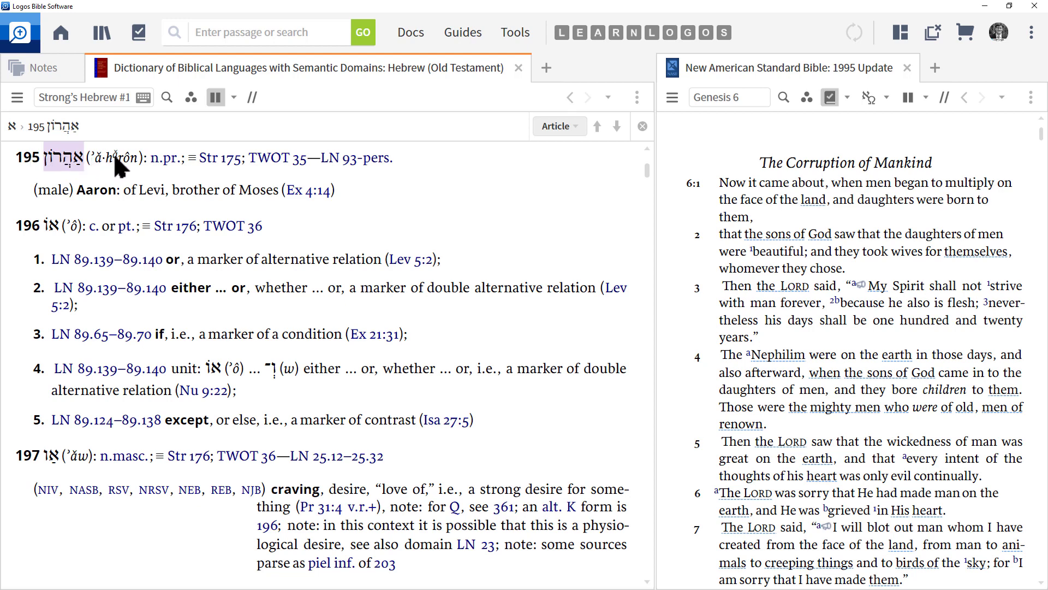
- Add a note in TrainingNotebook1 anchored to the headword of lexicon entry 195 (Aaron), and widen the notes pane
right_click(54, 155)
mouse_move(79, 175)
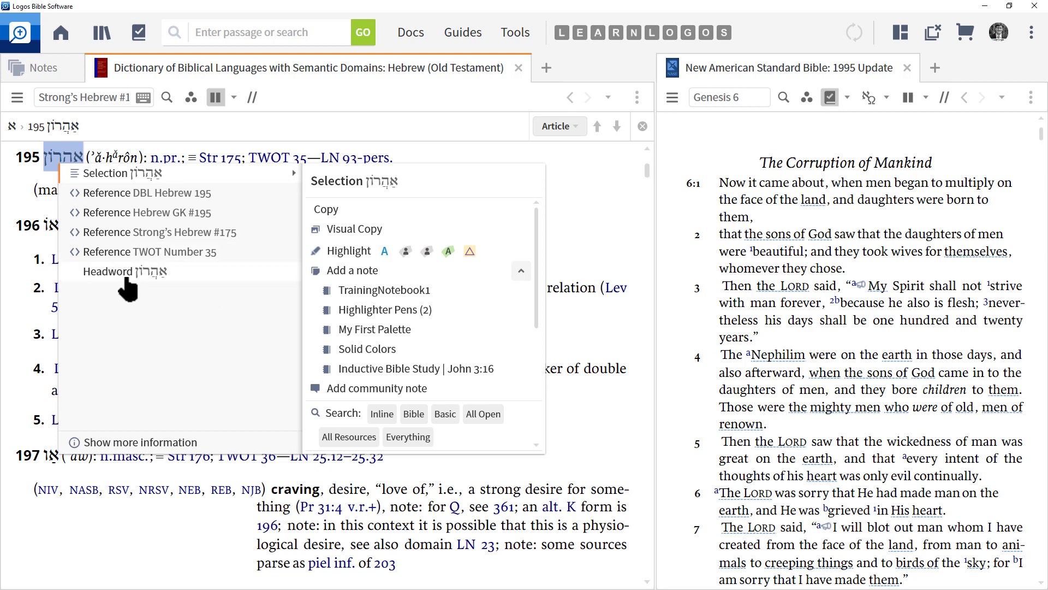
mouse_move(130, 285)
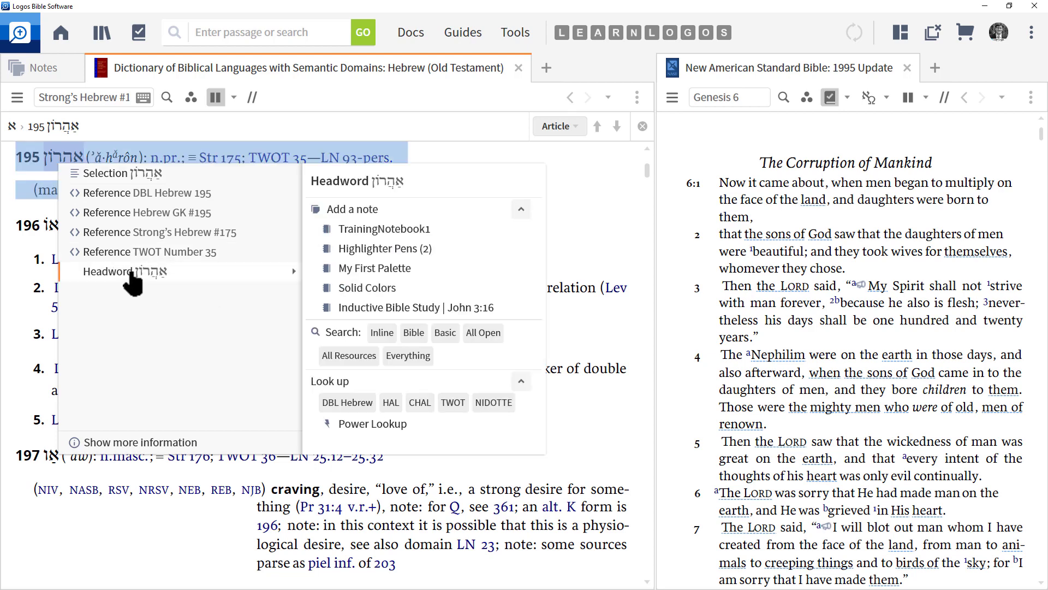
click(418, 230)
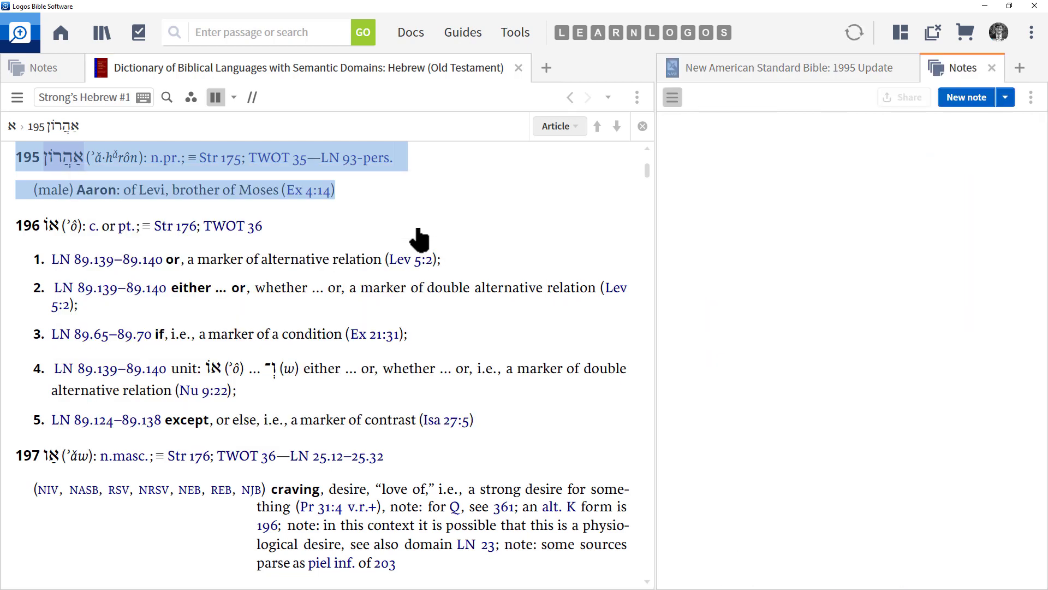
drag(651, 220, 411, 346)
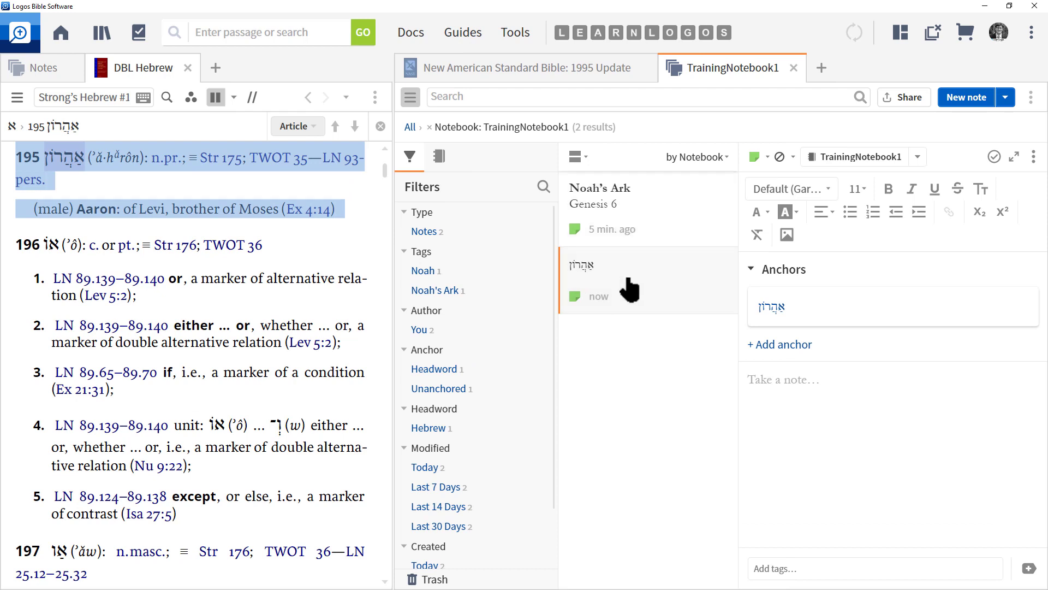
- Test the new note's headword anchor by following it to the Hebrew lexicon, closing the lexicon and reopening it
click(772, 307)
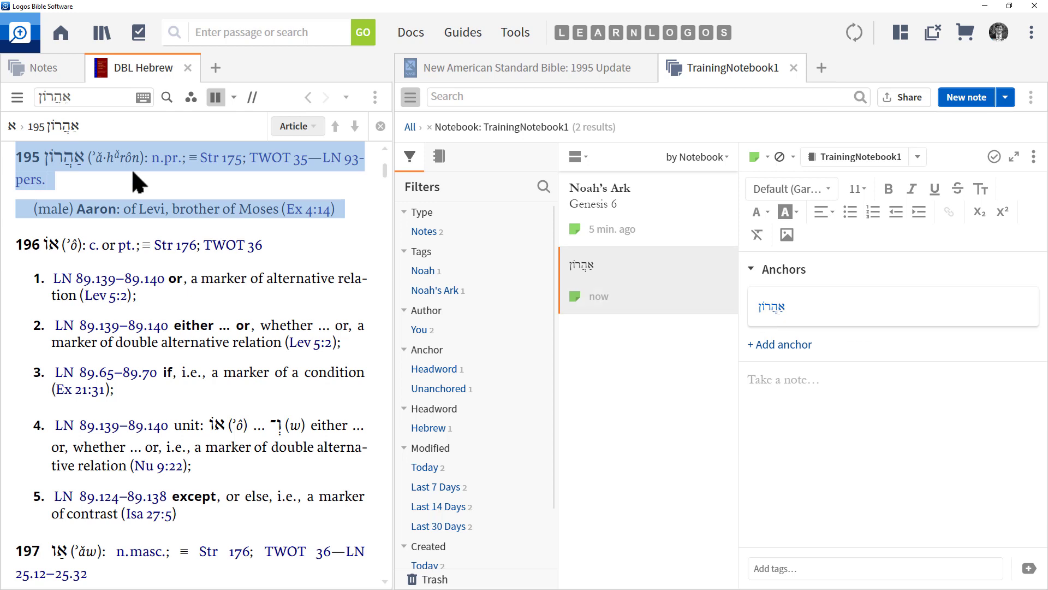
click(186, 67)
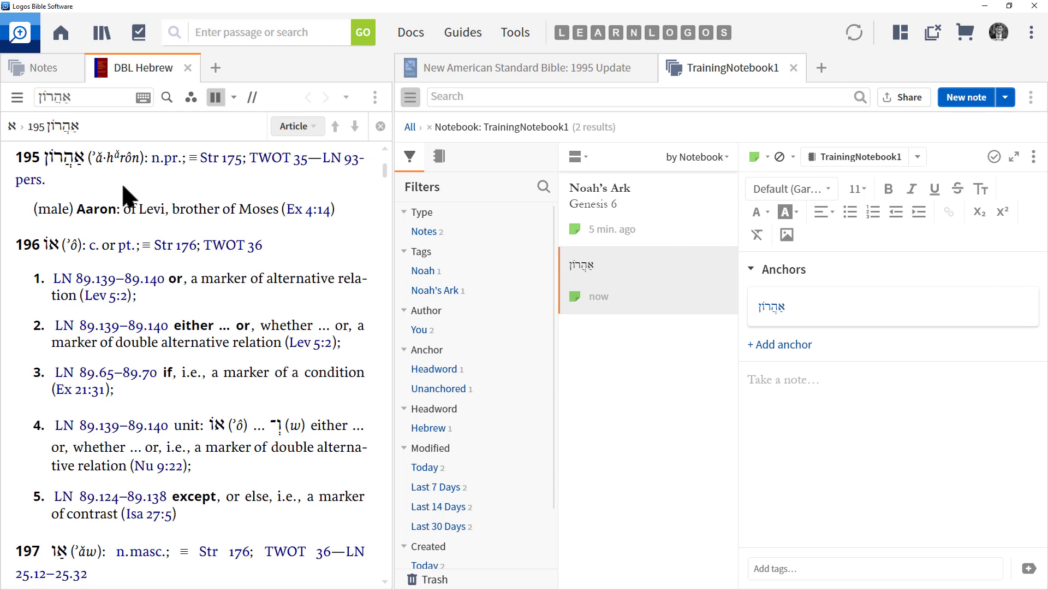
- Add a note in TrainingNotebook1 anchored to the reference Hebrew GK #195 from the same lexicon entry
right_click(63, 152)
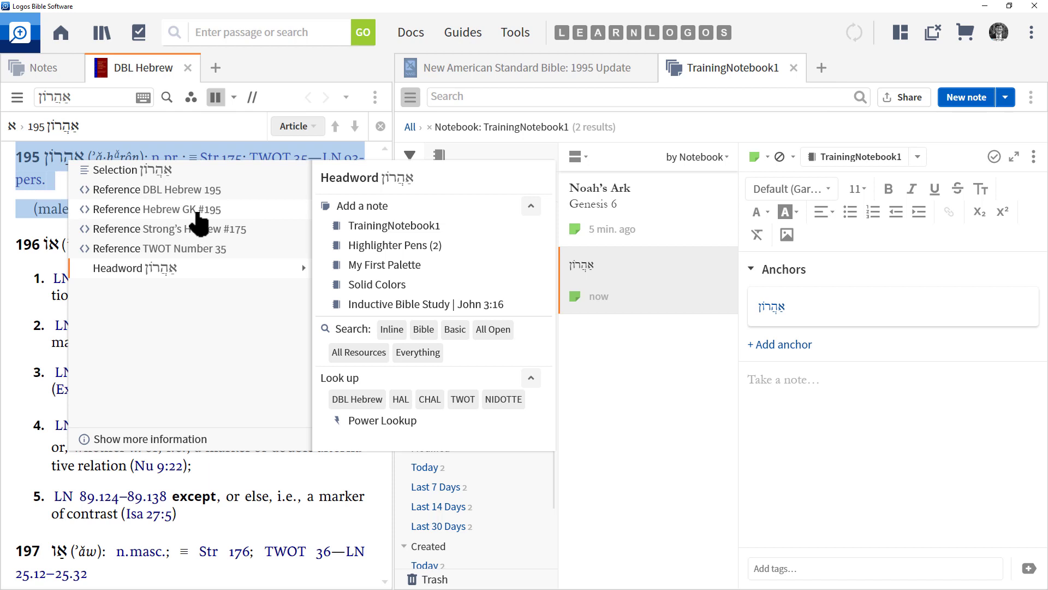
mouse_move(197, 214)
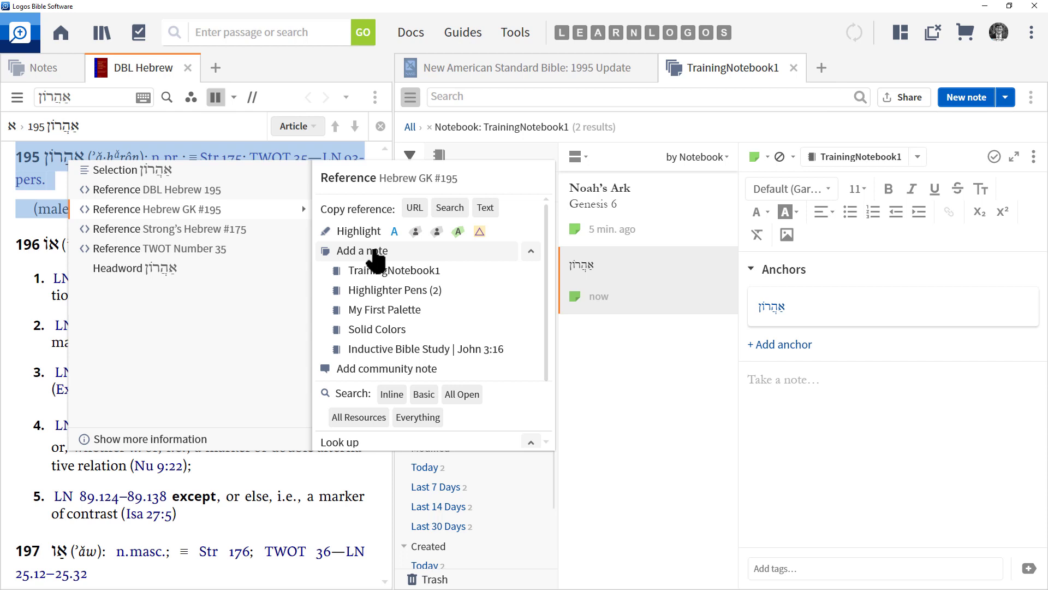
click(409, 271)
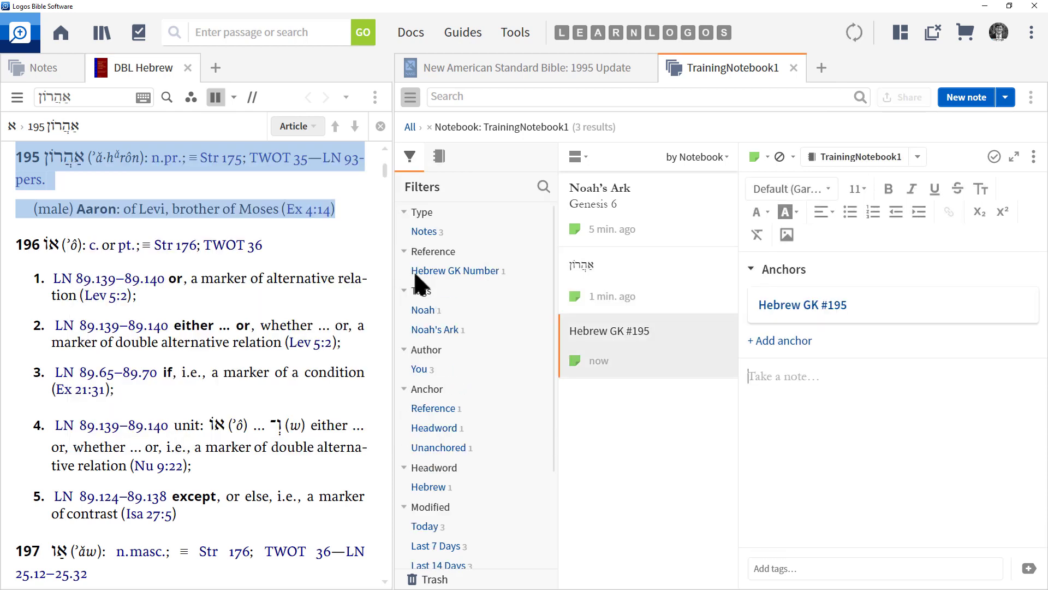
- Close the Hebrew lexicon, reopen it from the note's Hebrew GK #195 anchor, and check entry 195 for note markers
click(187, 68)
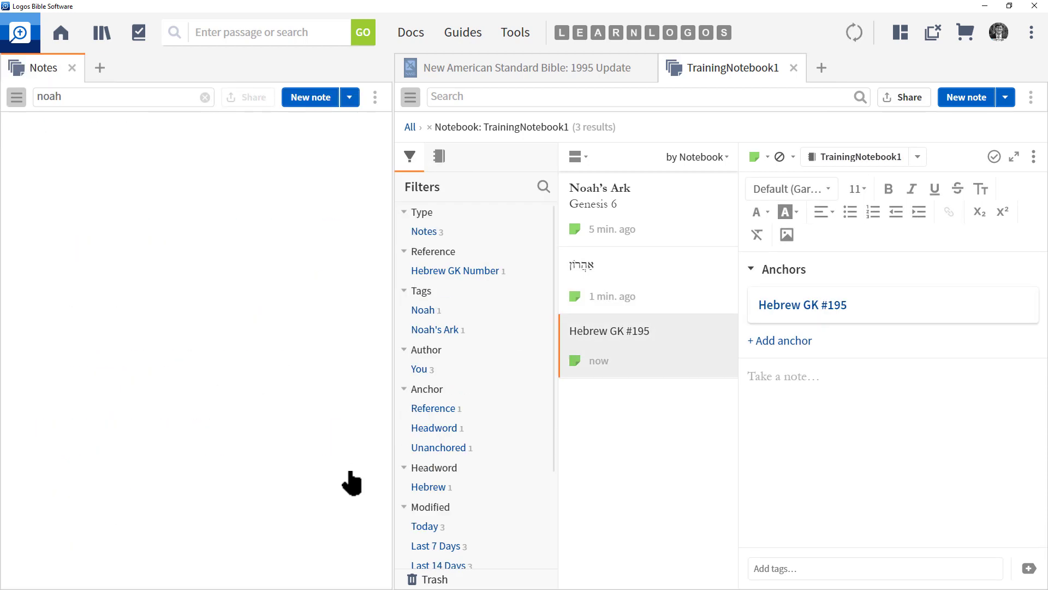
click(802, 306)
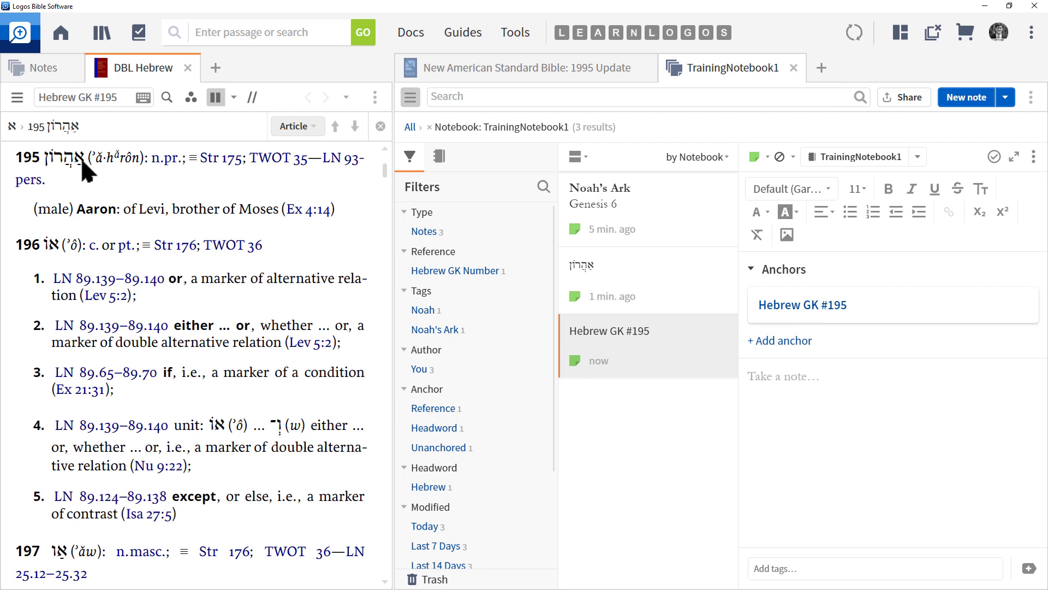
click(385, 148)
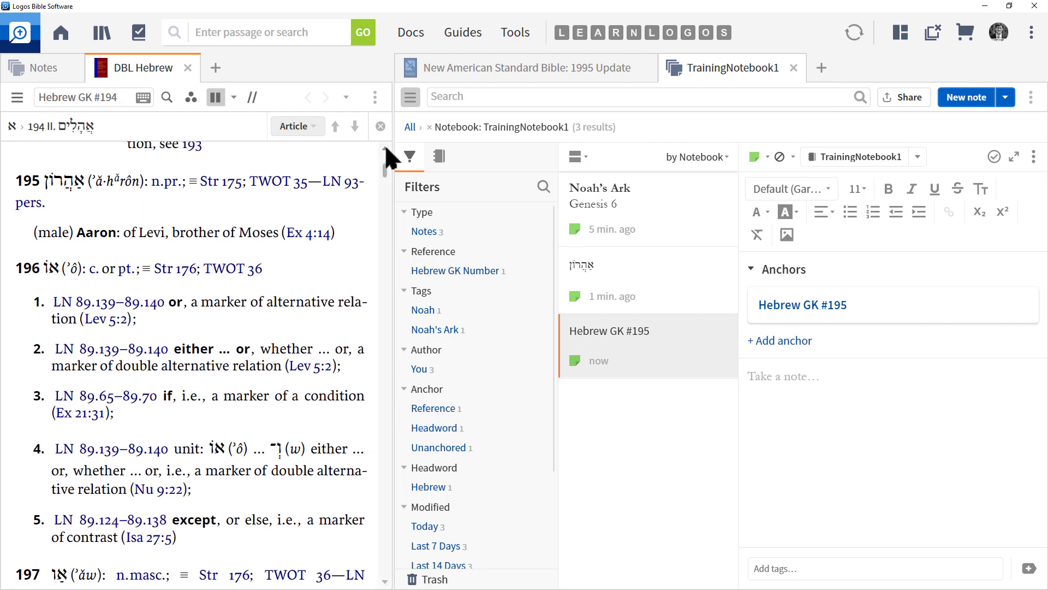
click(385, 144)
click(385, 581)
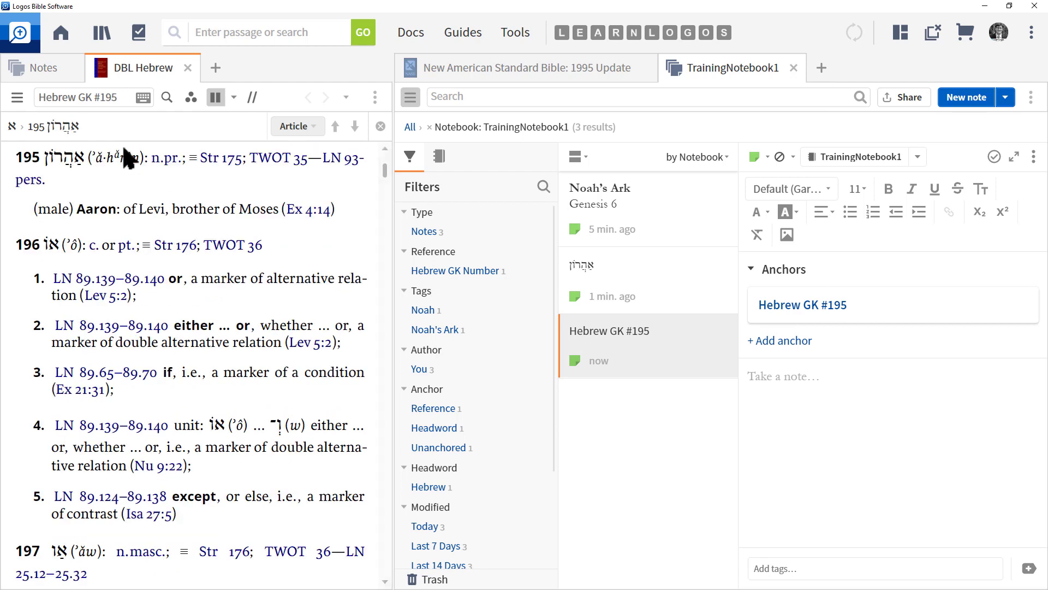
- Turn on Notes and Highlights in the Hebrew lexicon's visual filters
click(191, 99)
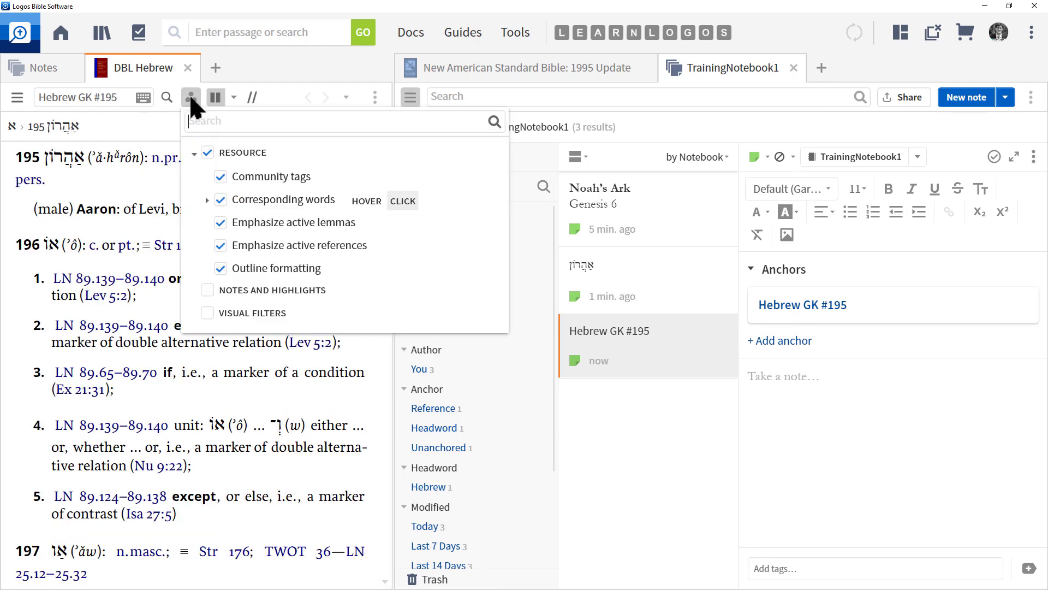
click(195, 155)
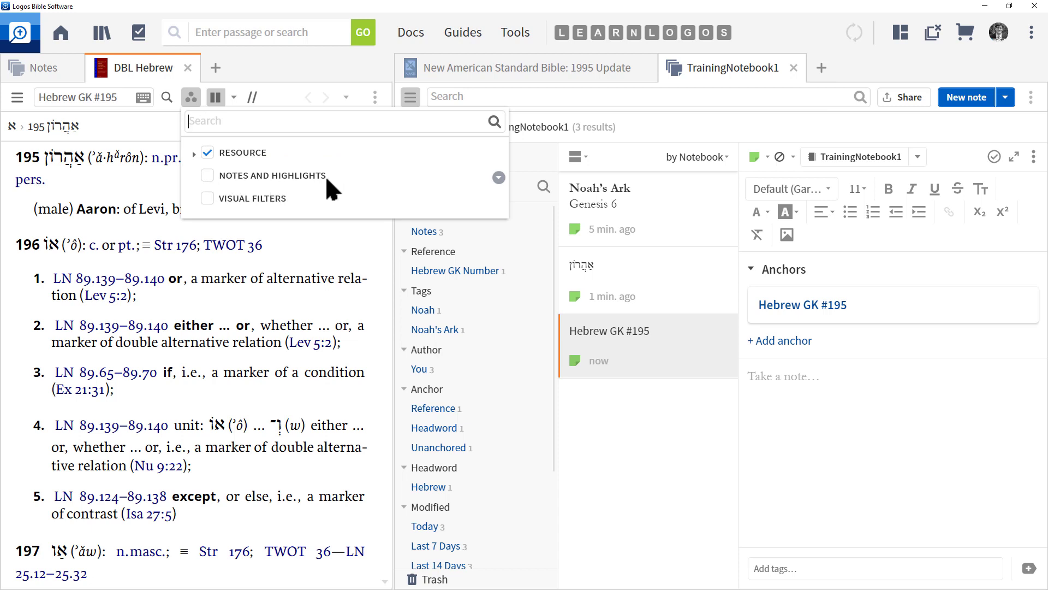
click(208, 174)
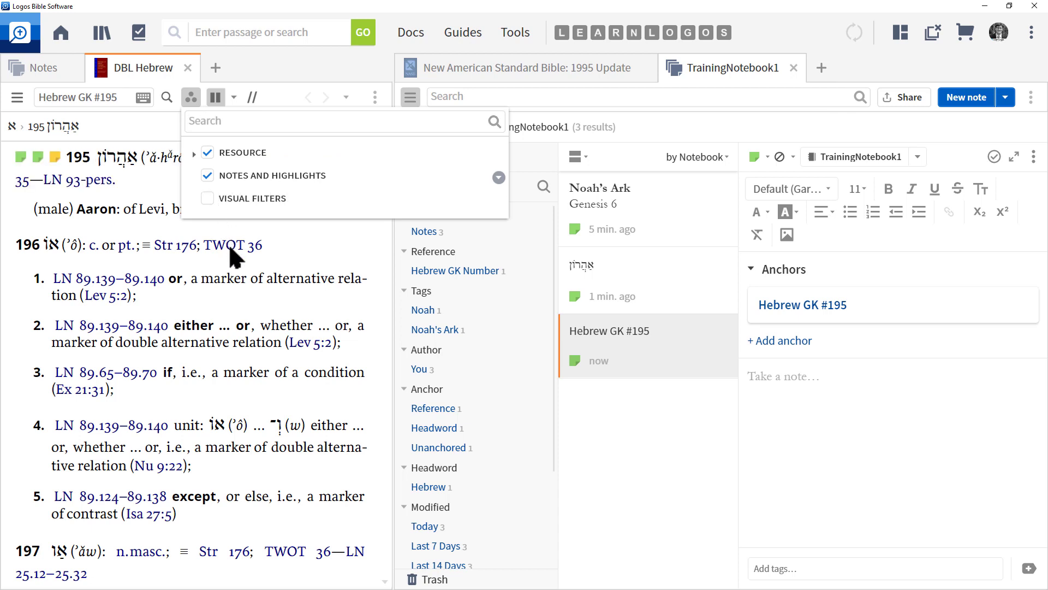
click(322, 263)
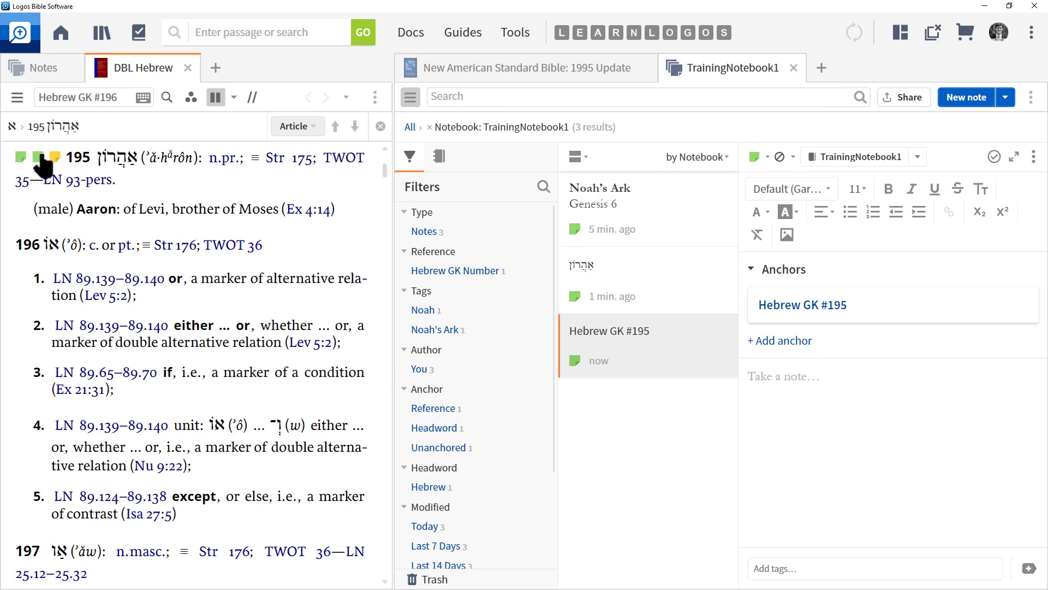
- Preview the yellow note marker beside lexicon entry 195 and open its note
mouse_move(55, 164)
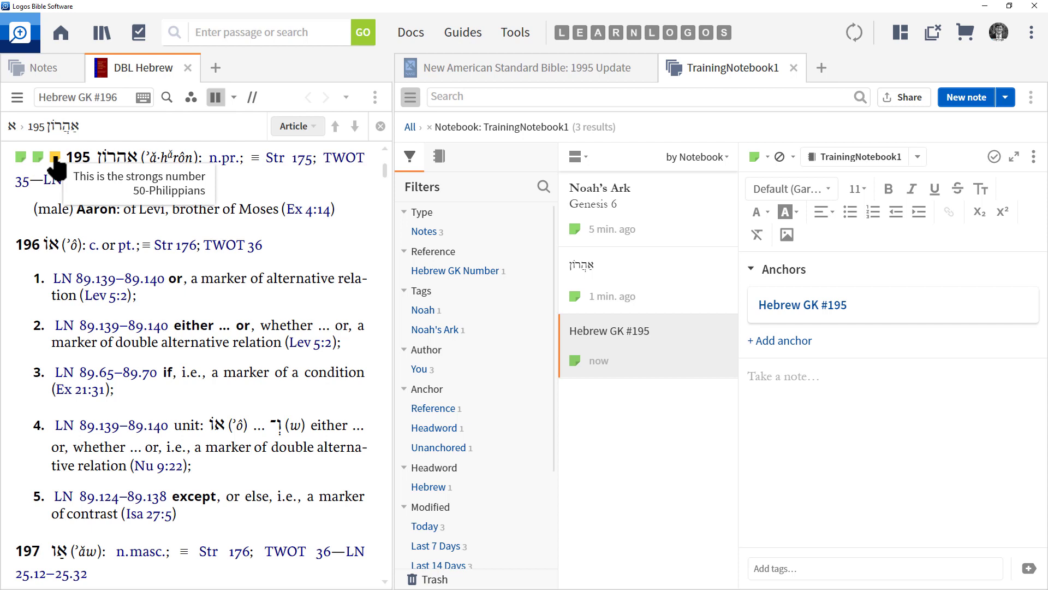
click(55, 159)
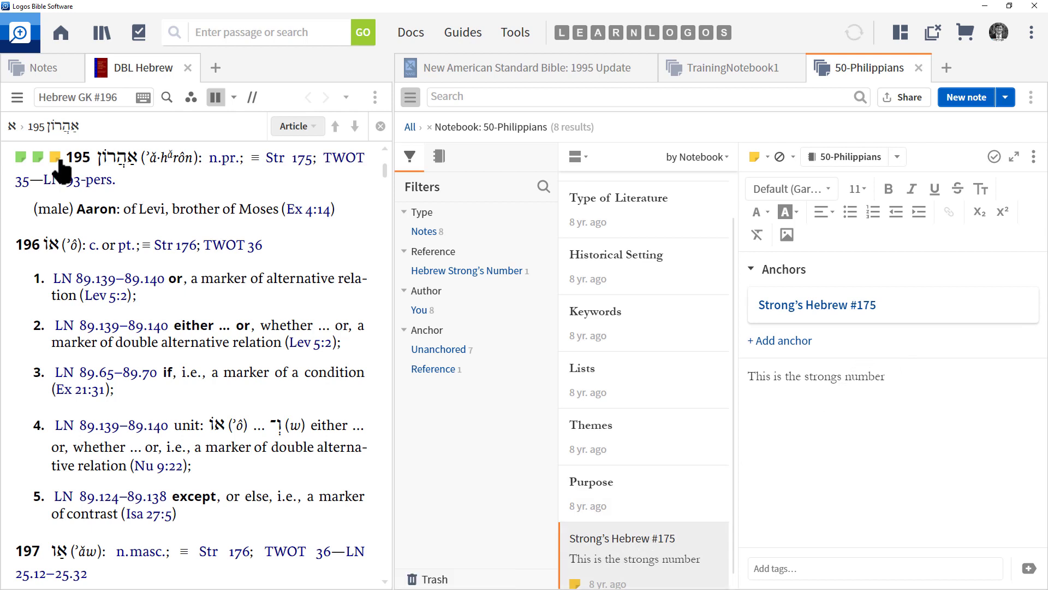
mouse_move(55, 159)
- Open Print/Export for the Strong's Hebrew #175 note, review the print and export options, and close the window
click(1031, 97)
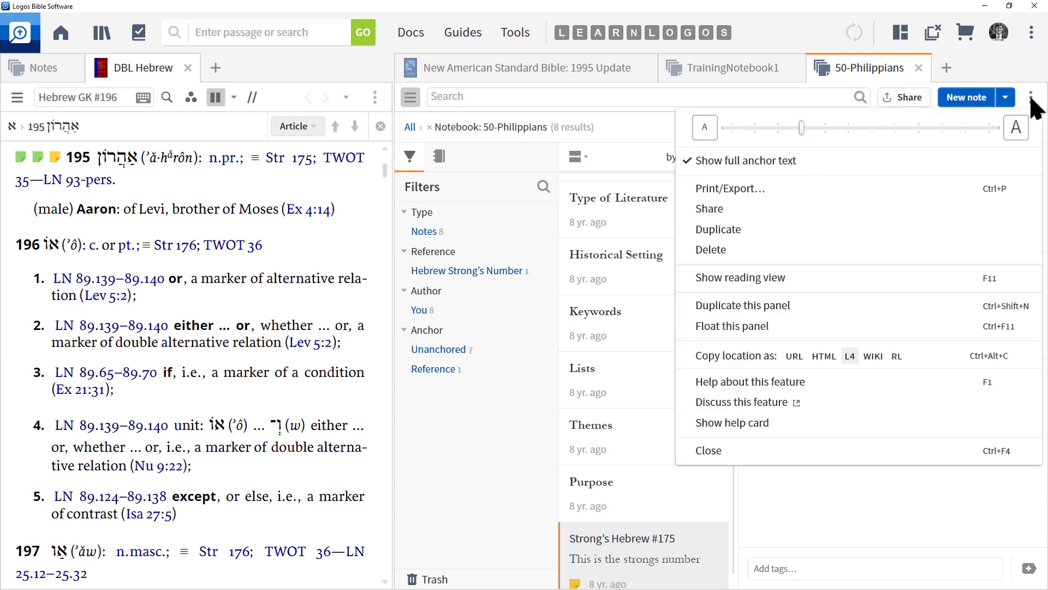
click(739, 191)
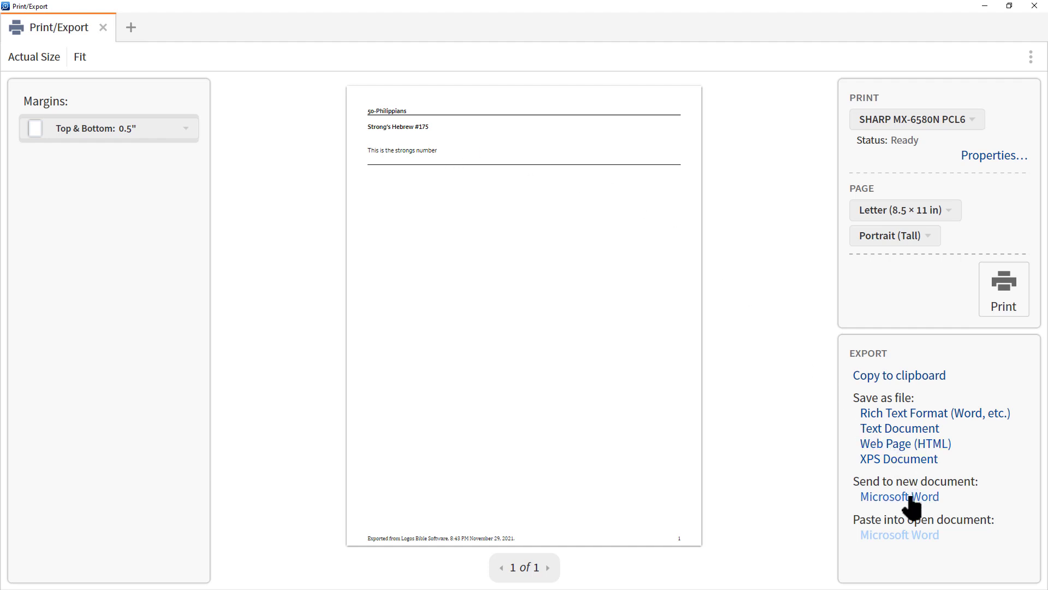
click(1040, 8)
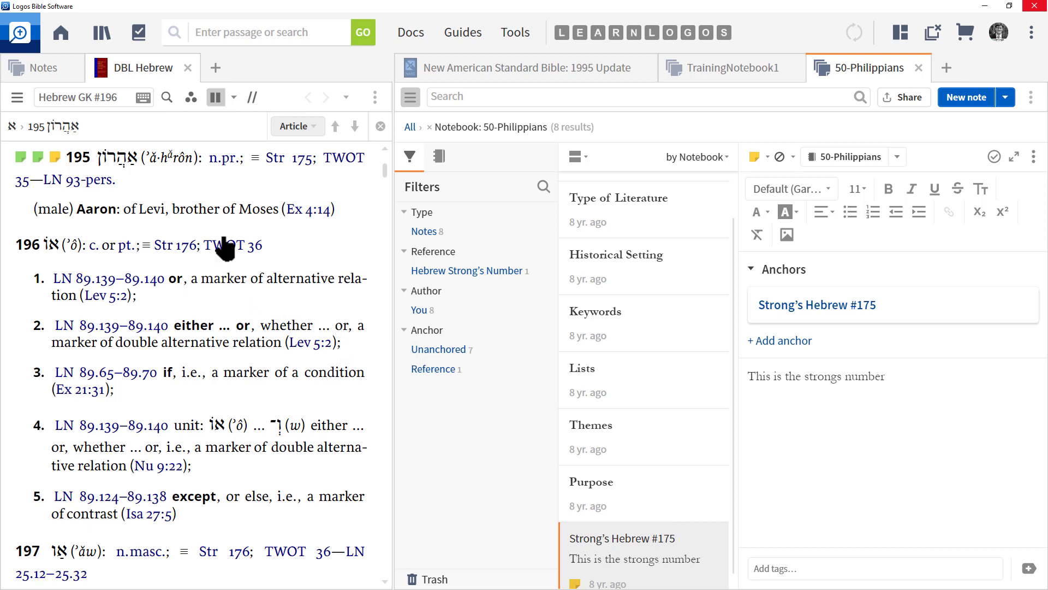
- Close the Hebrew lexicon
click(188, 67)
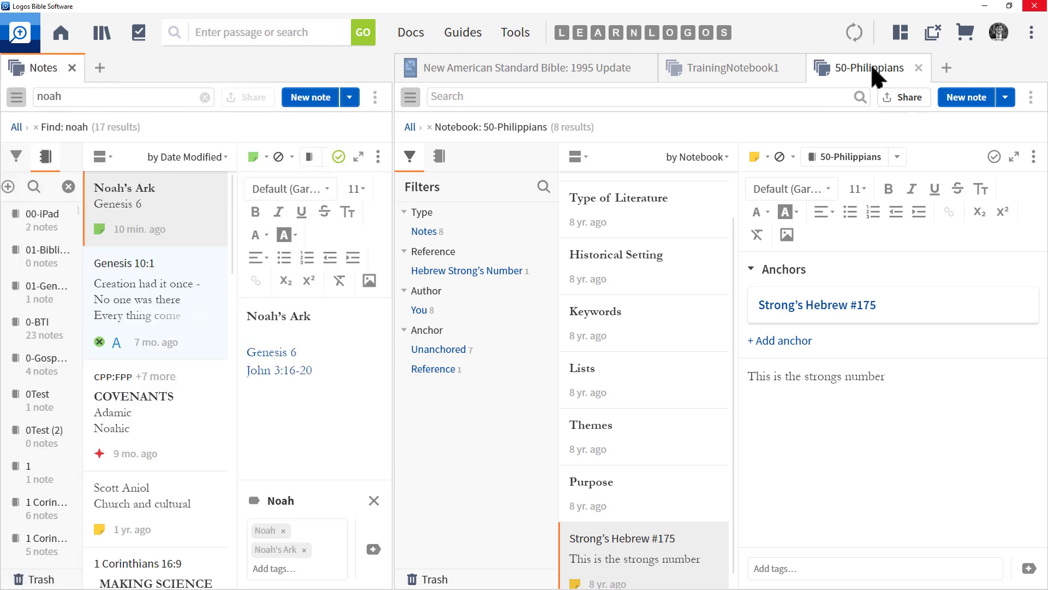
- Close the 50-Philippians and TrainingNotebook1 notebooks and the New American Standard Bible: 1995 Update
click(919, 67)
click(819, 68)
click(645, 68)
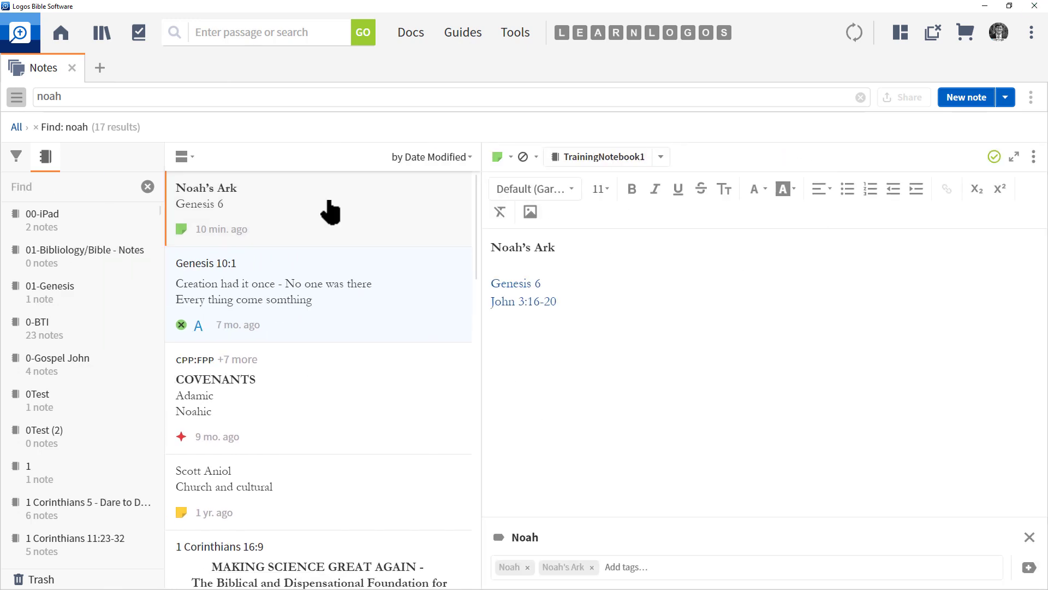
- Move the Noah's Ark note into the 00-iPad notebook
click(329, 211)
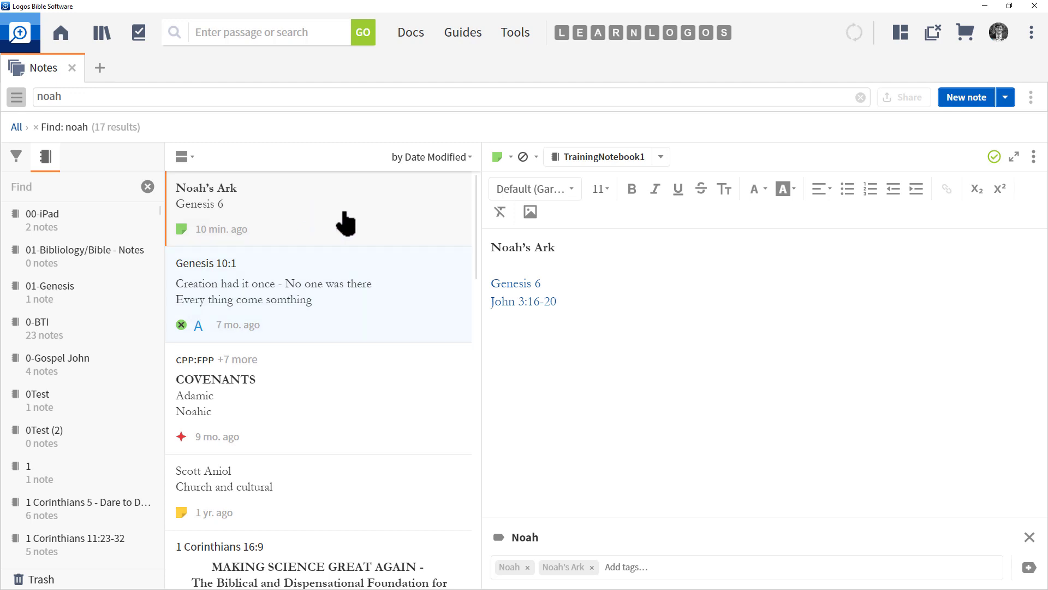
drag(344, 213, 43, 216)
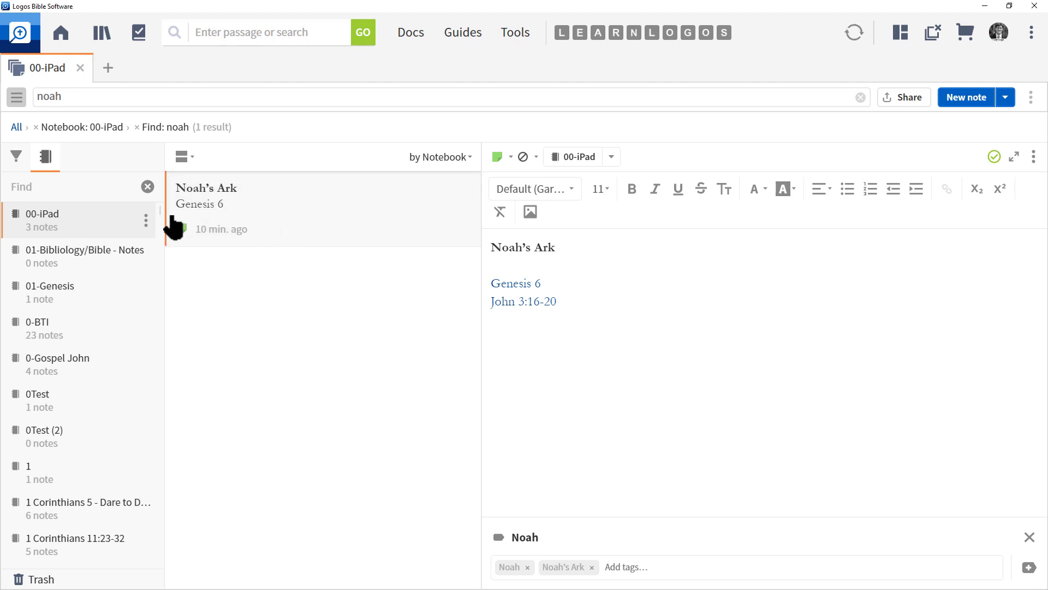
- Display all notes, move the four from Hebrew GK #195 through Brown-Driver-Briggs 14.2 into the 00-iPad notebook together, and open that notebook
click(16, 127)
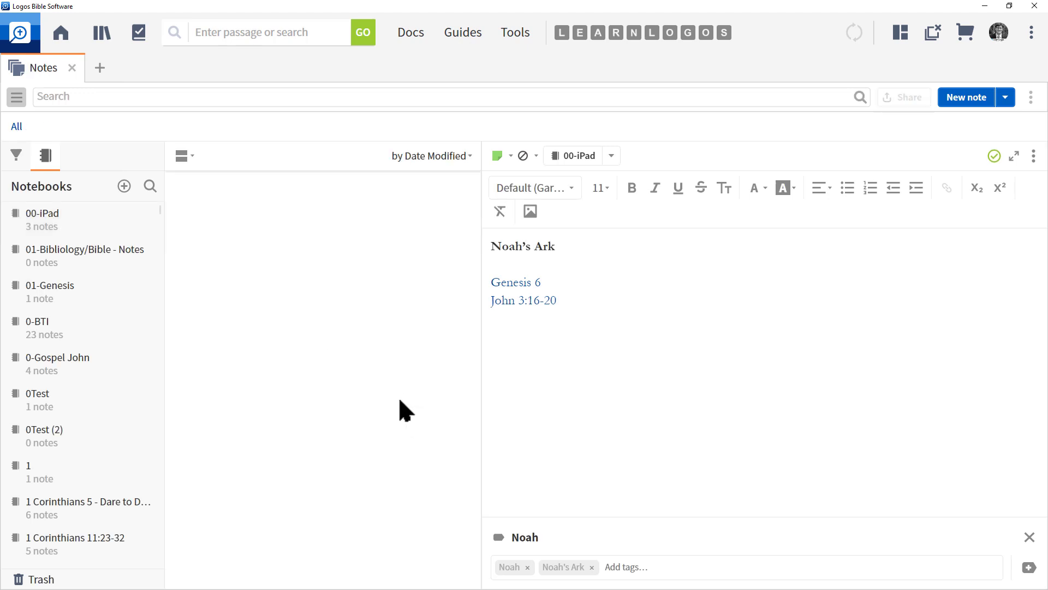
click(352, 216)
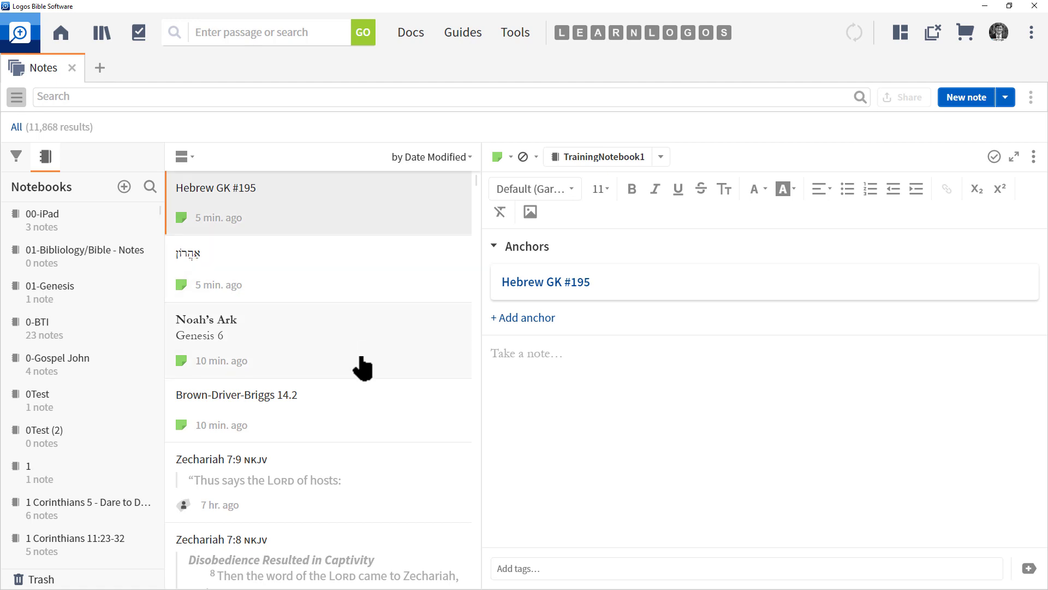
shift+click(325, 423)
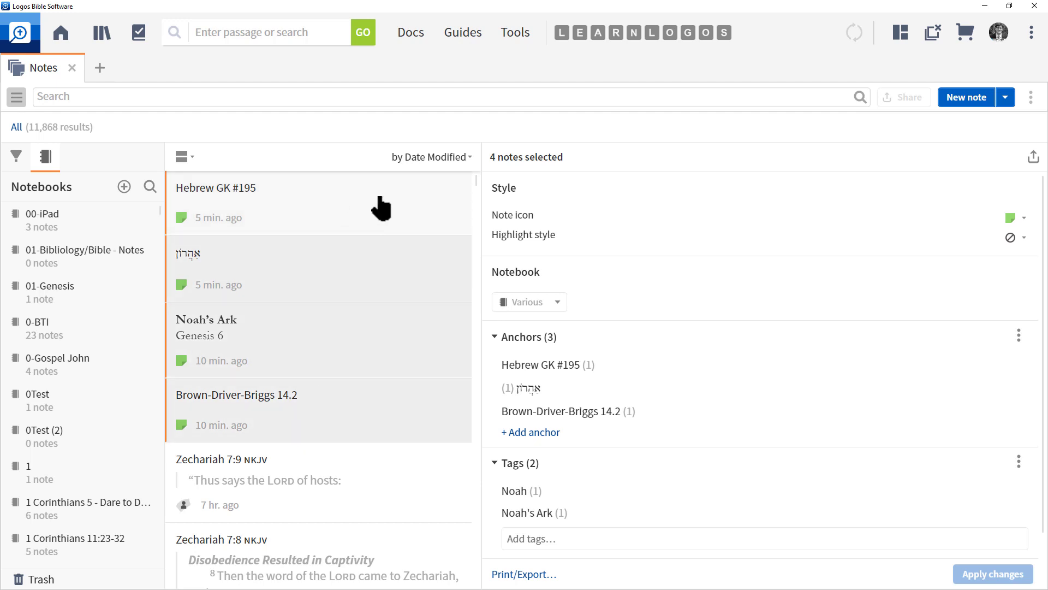
drag(384, 205, 51, 215)
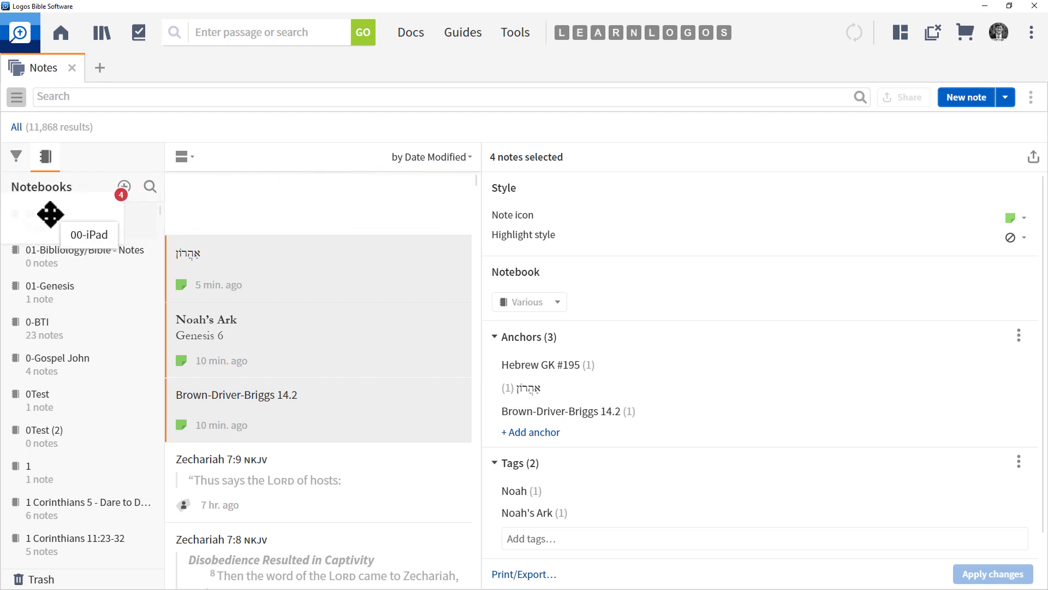
drag(50, 214, 48, 216)
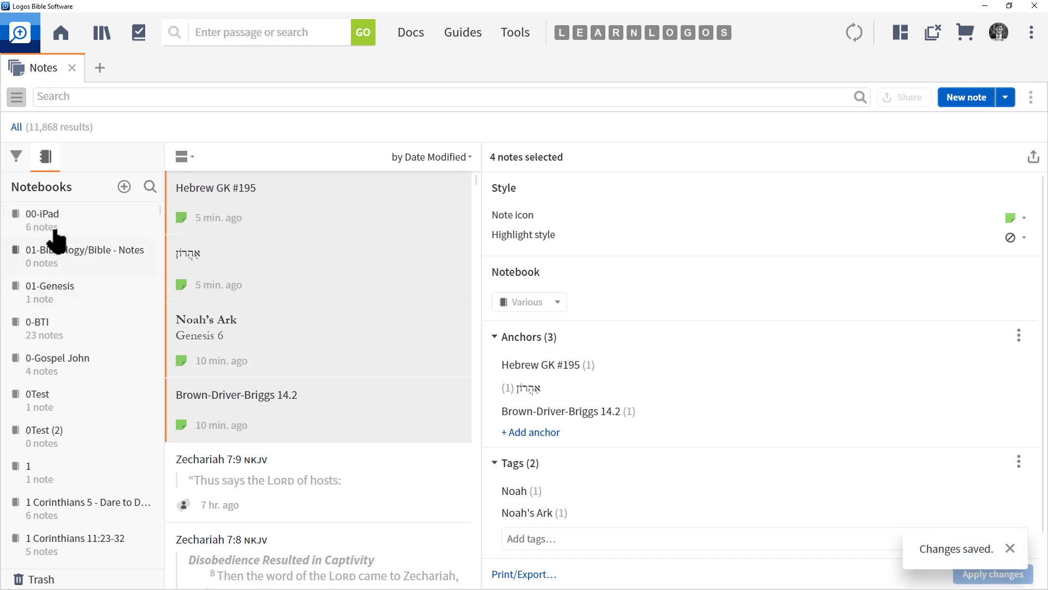
click(54, 228)
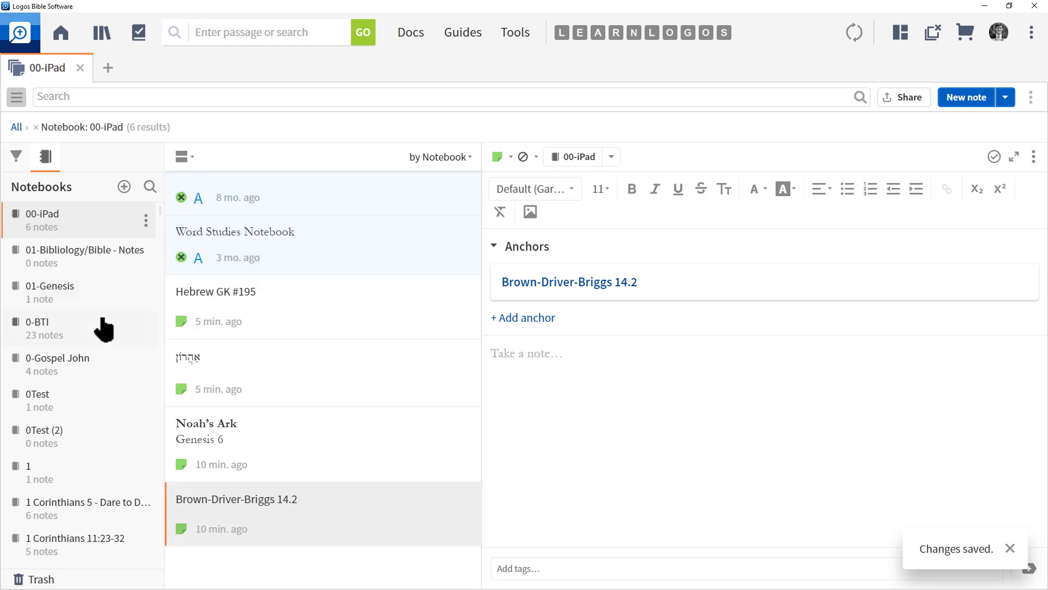
click(17, 127)
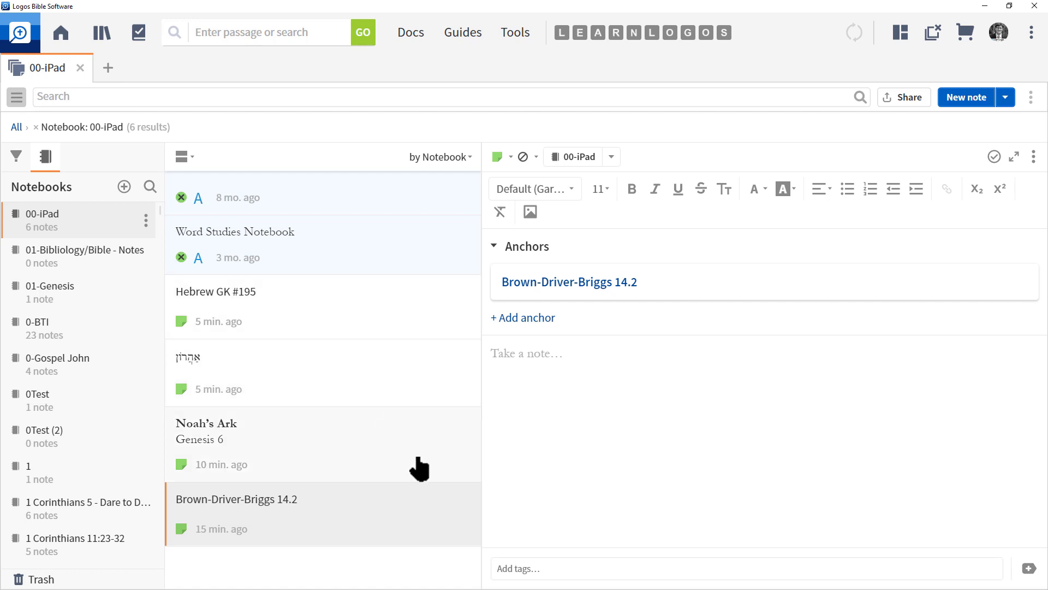
- Review the trashed notes and notebooks, restore the most recently deleted note, and leave the Trash
click(41, 579)
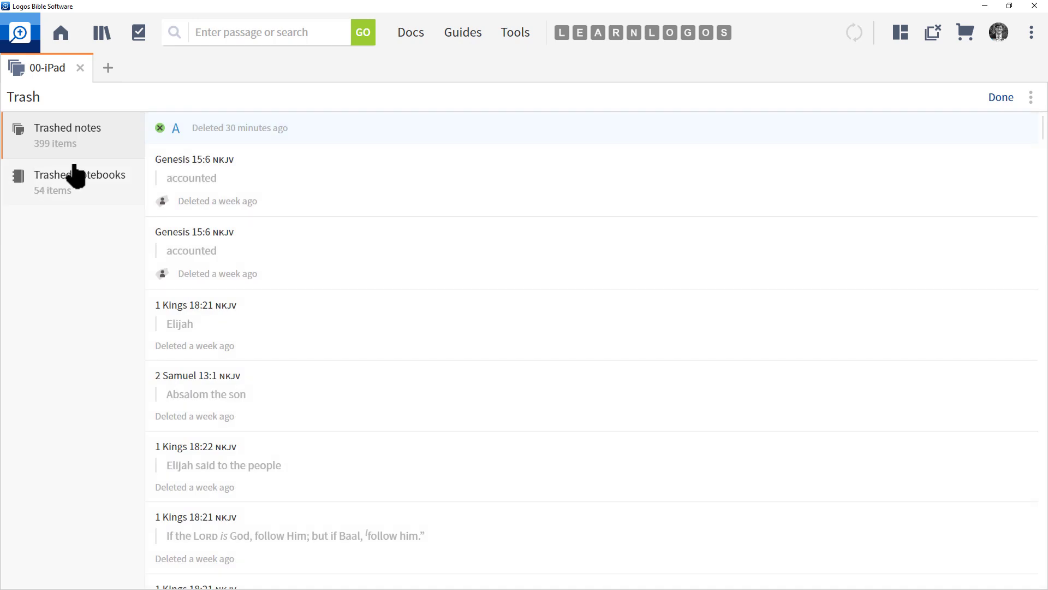
click(101, 192)
click(104, 144)
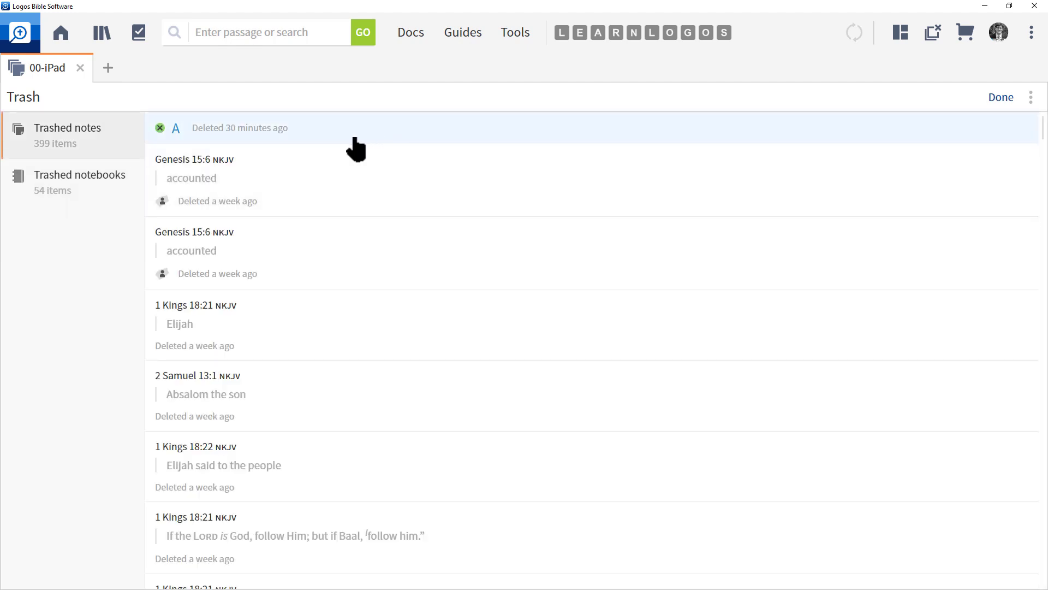
click(309, 144)
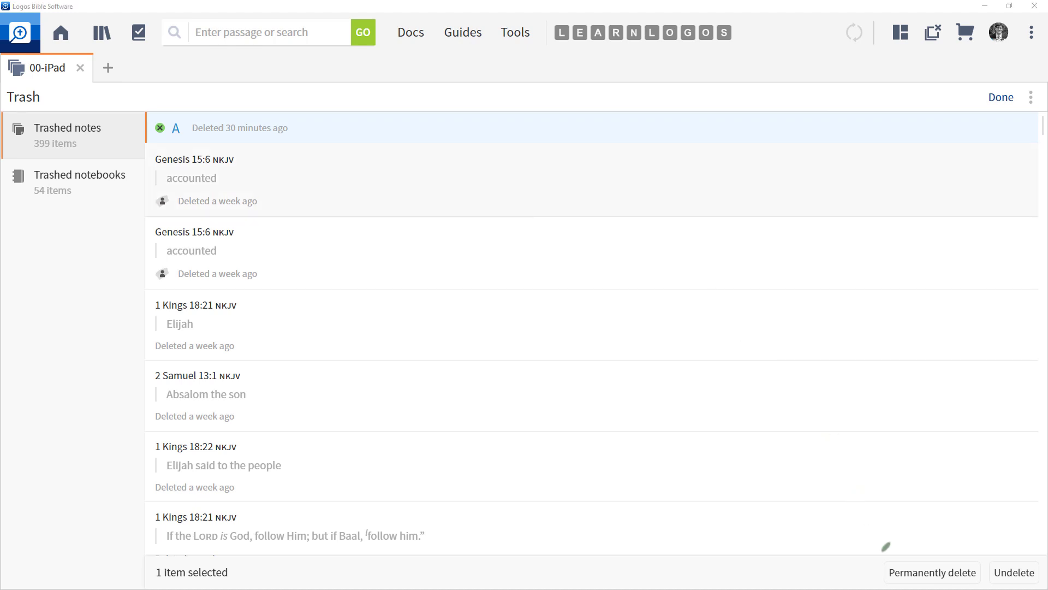
mouse_move(885, 547)
mouse_down()
mouse_move(896, 586)
mouse_move(1043, 582)
mouse_move(983, 523)
mouse_move(873, 536)
mouse_up()
click(1014, 573)
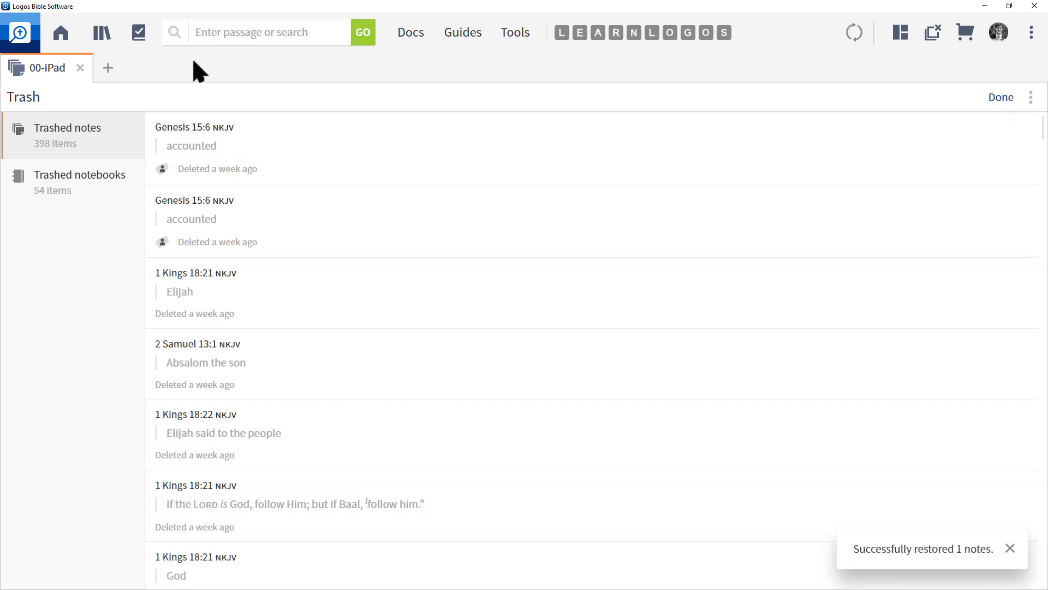
click(1000, 98)
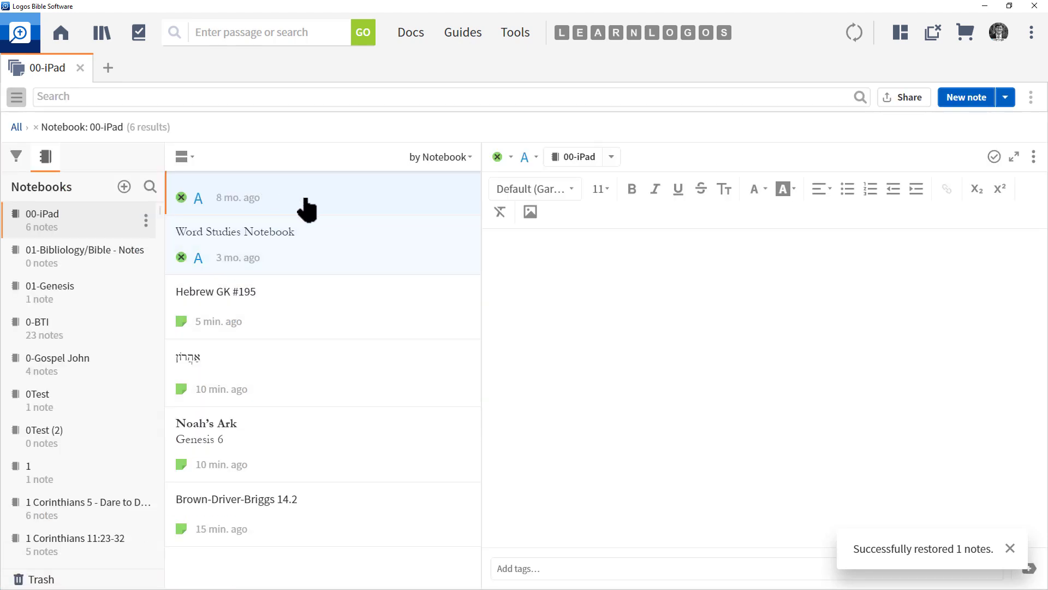
- Insert the RulesOfEngagement image from Your Media into the empty first note of the 00-iPad notebook
click(530, 212)
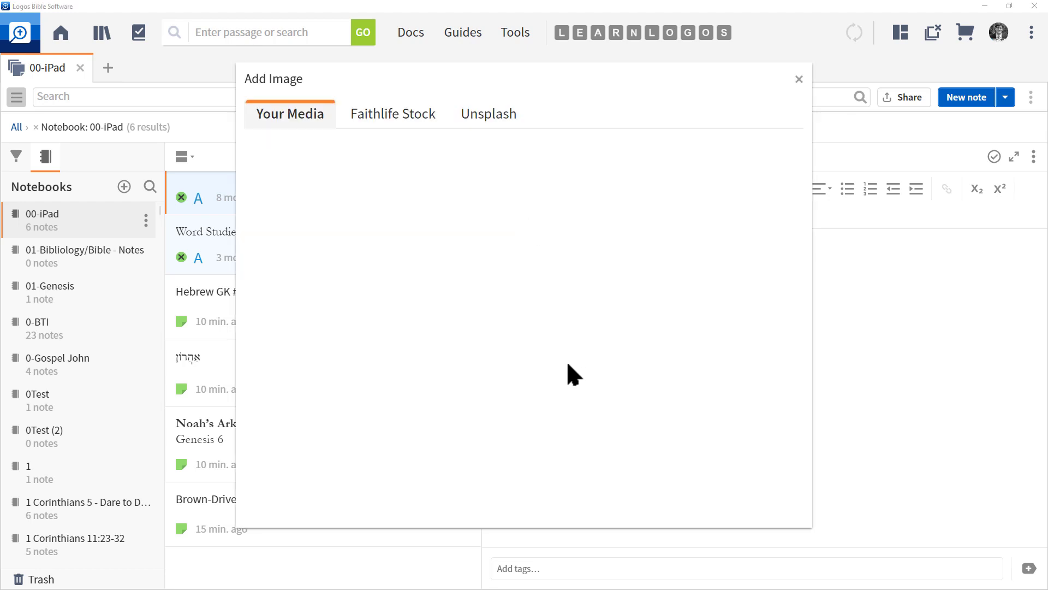
click(302, 115)
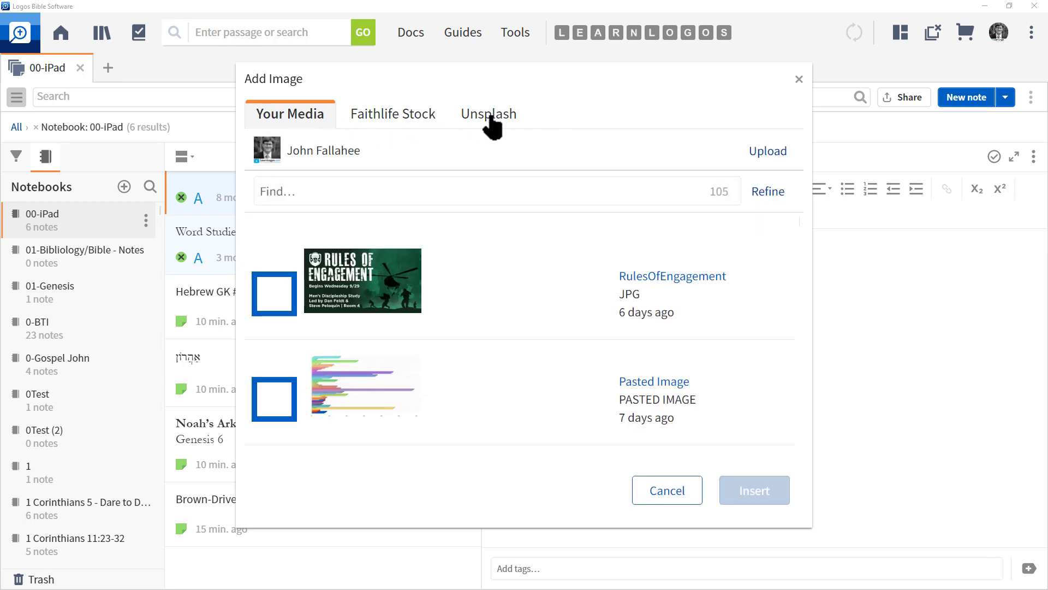
click(276, 300)
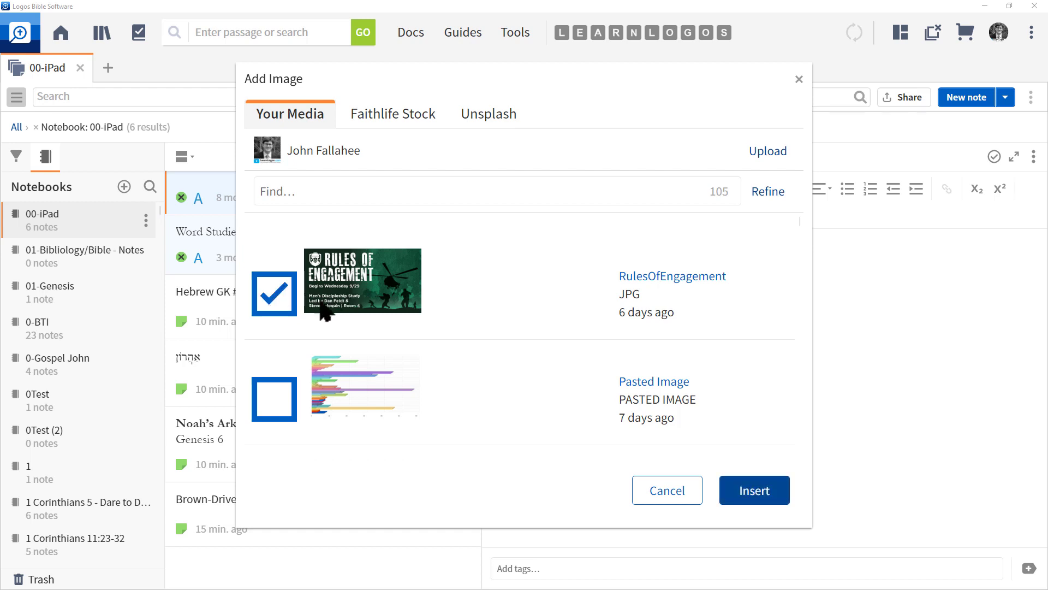
click(749, 492)
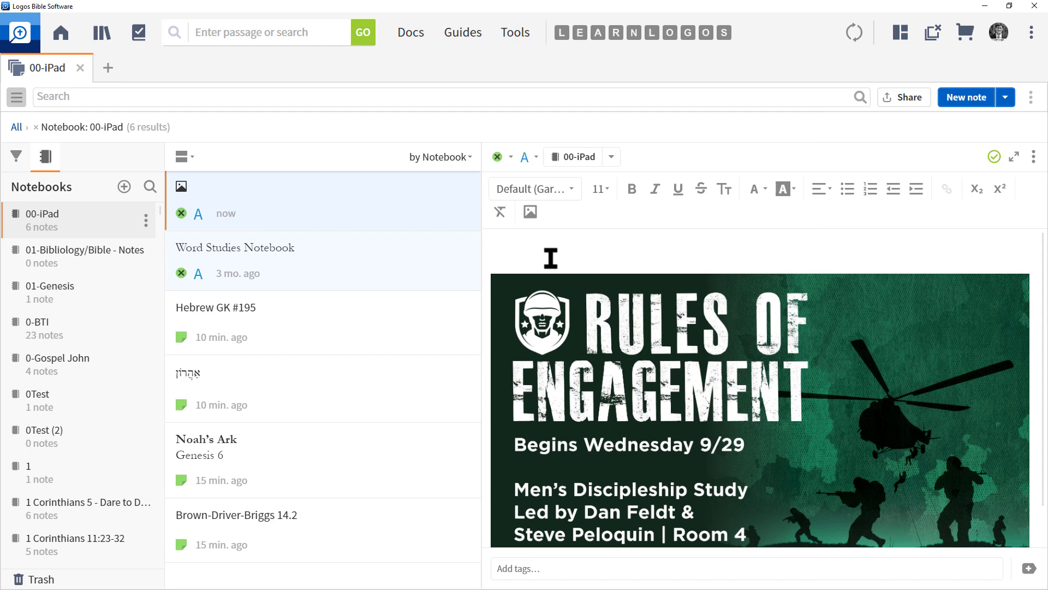
- Browse the Faithlife Stock images available for the note and search them for "water"
click(529, 214)
click(391, 116)
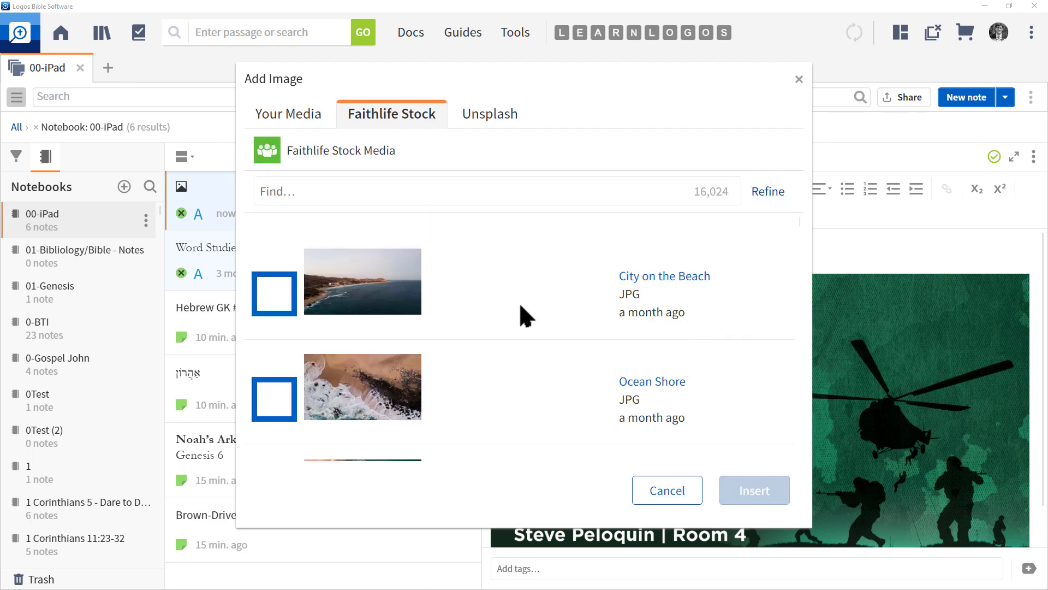
scroll(457, 314, down, 8)
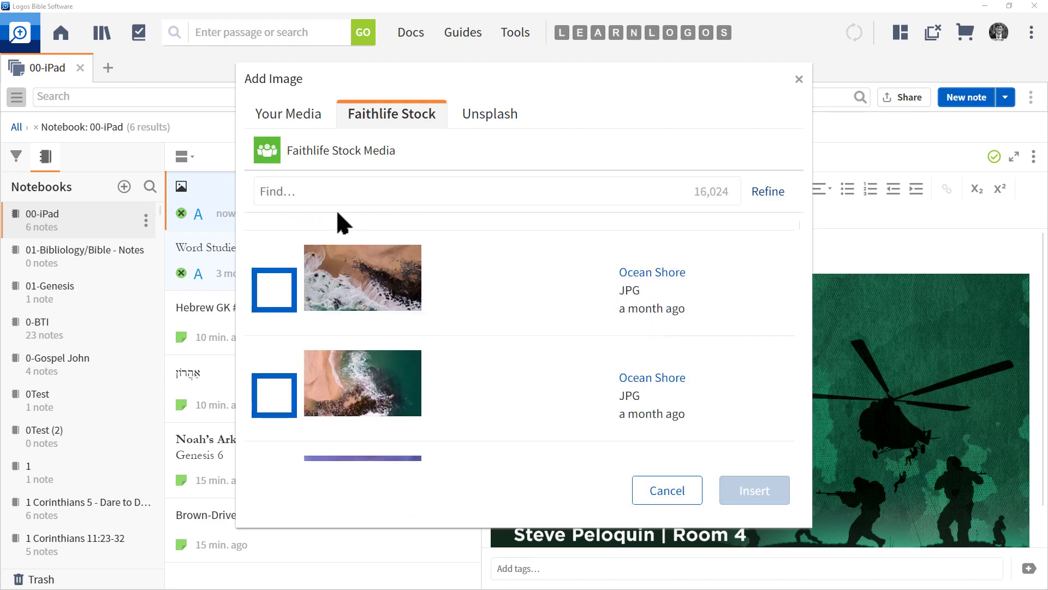
click(293, 192)
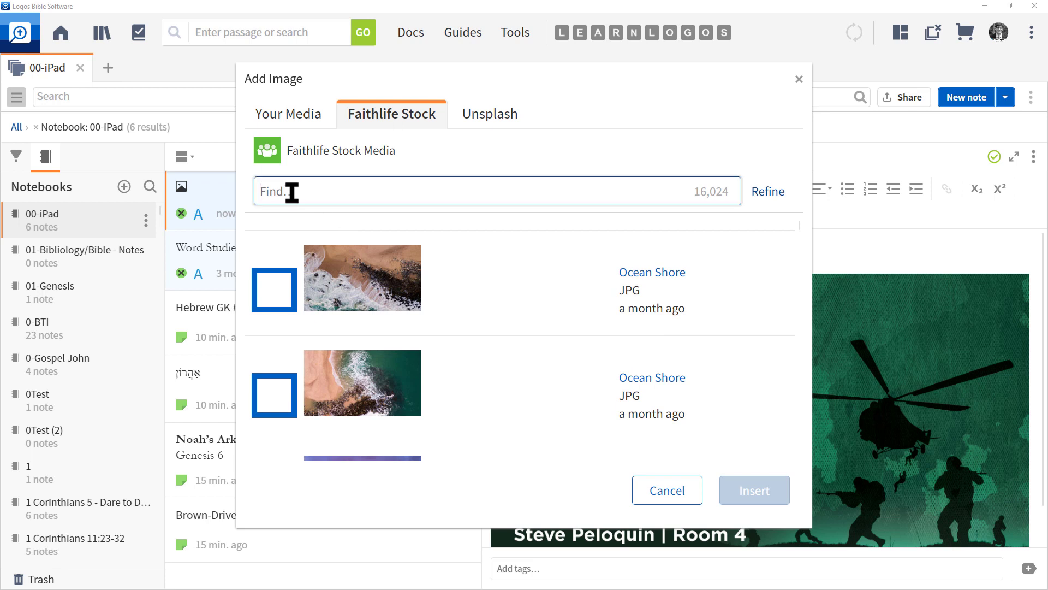
text(water)
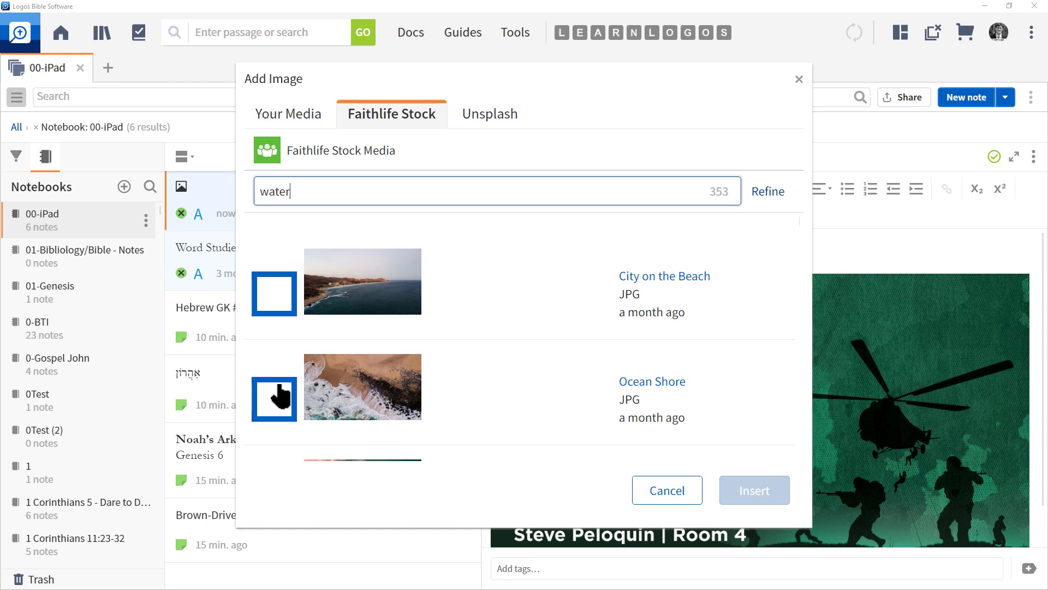
- Search Unsplash for "building" and insert the Duplex photo into the note
click(499, 121)
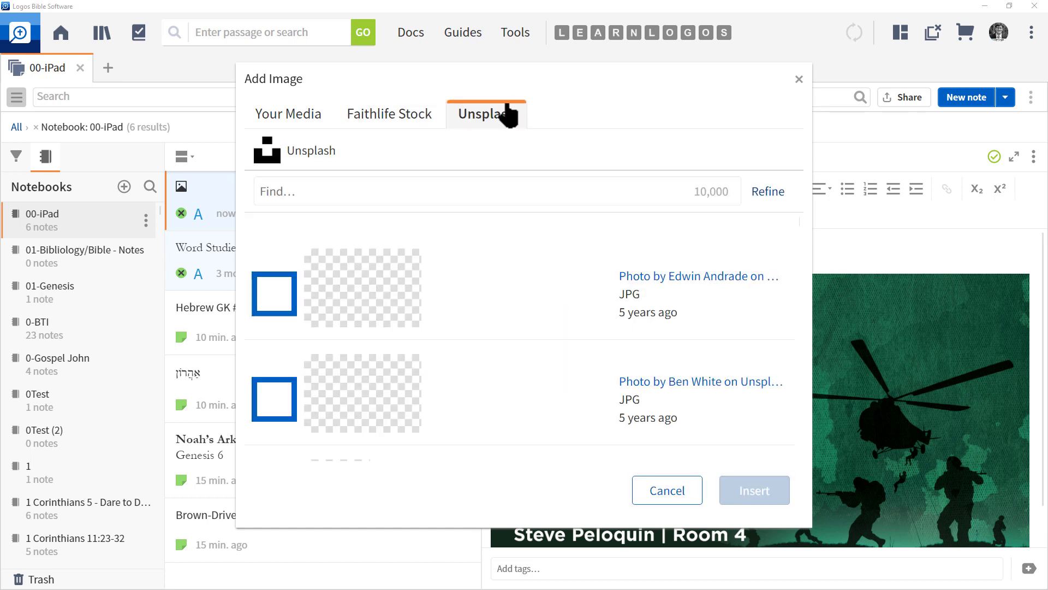
click(354, 191)
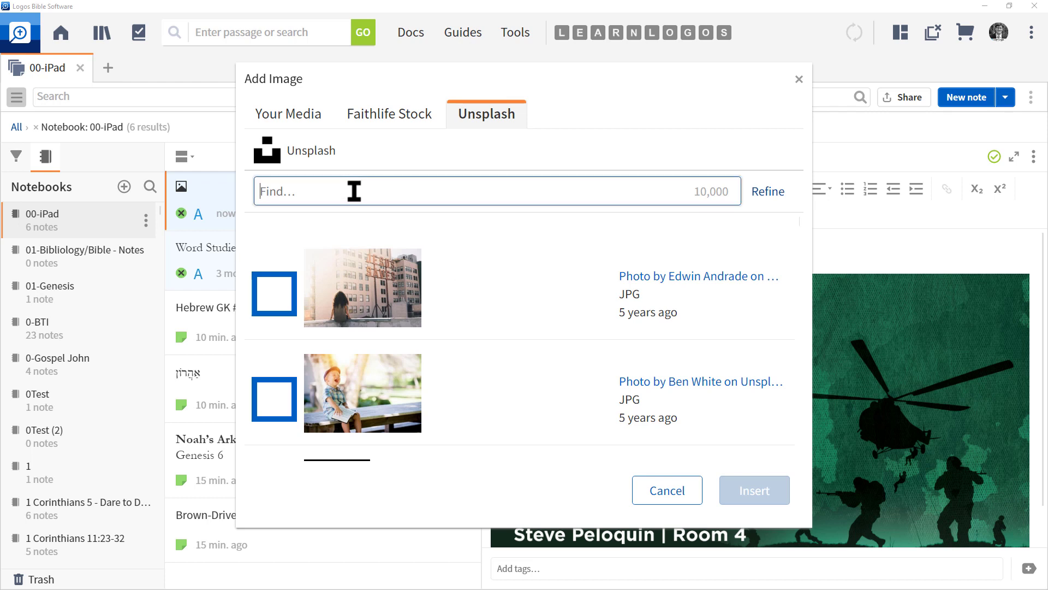
text(building)
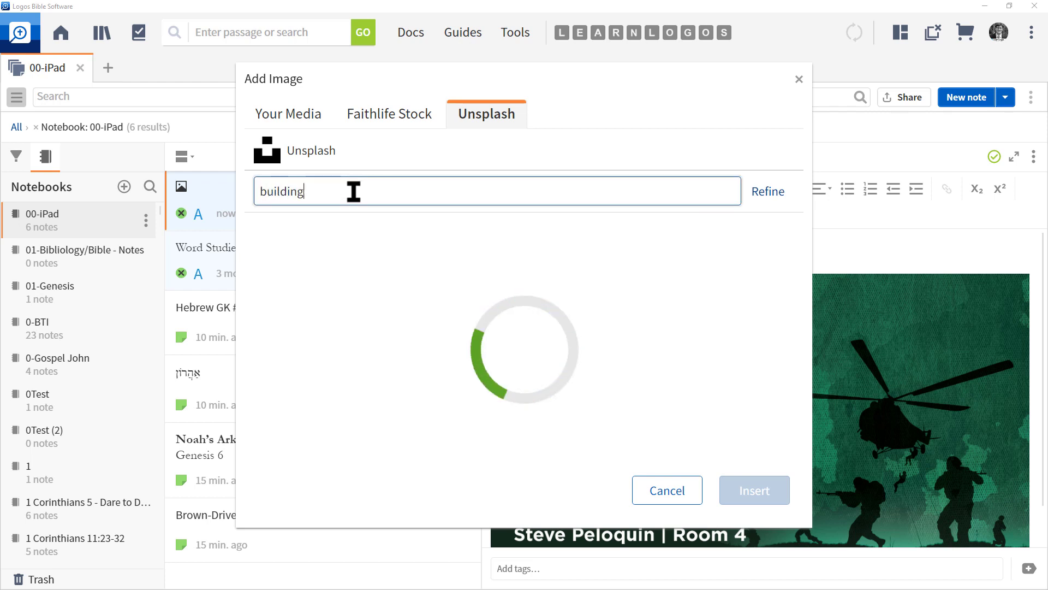
click(281, 307)
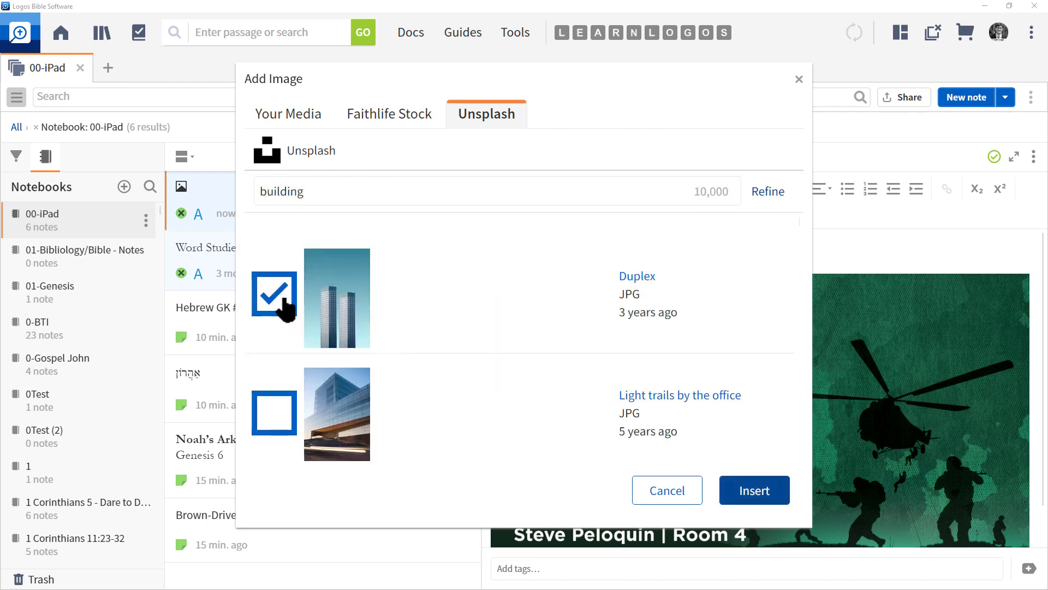
click(753, 491)
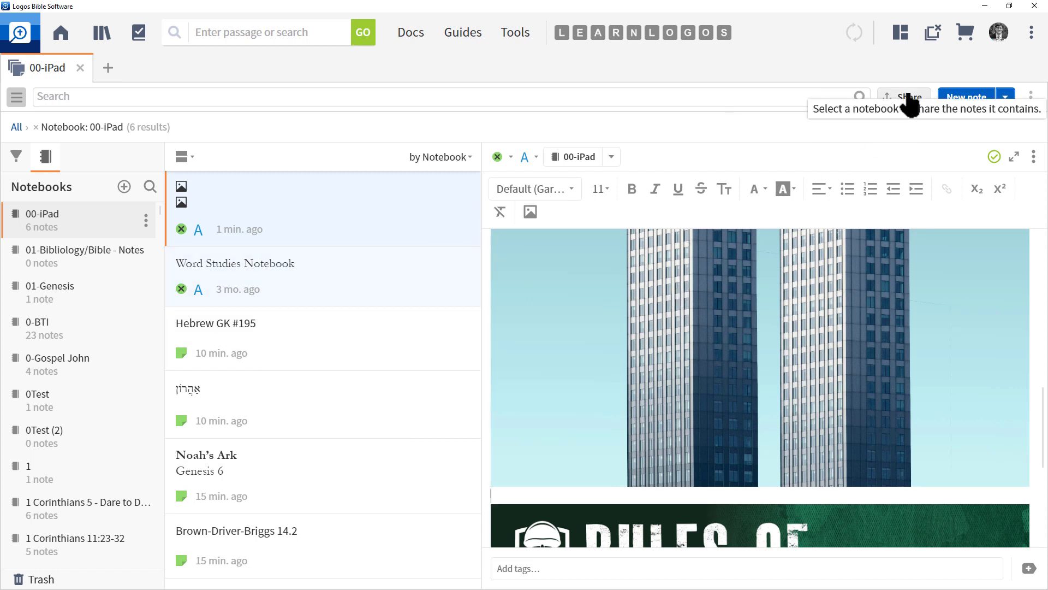
- Review the sharing options for the 00-iPad notebook without making it public, and close the notebook
click(908, 99)
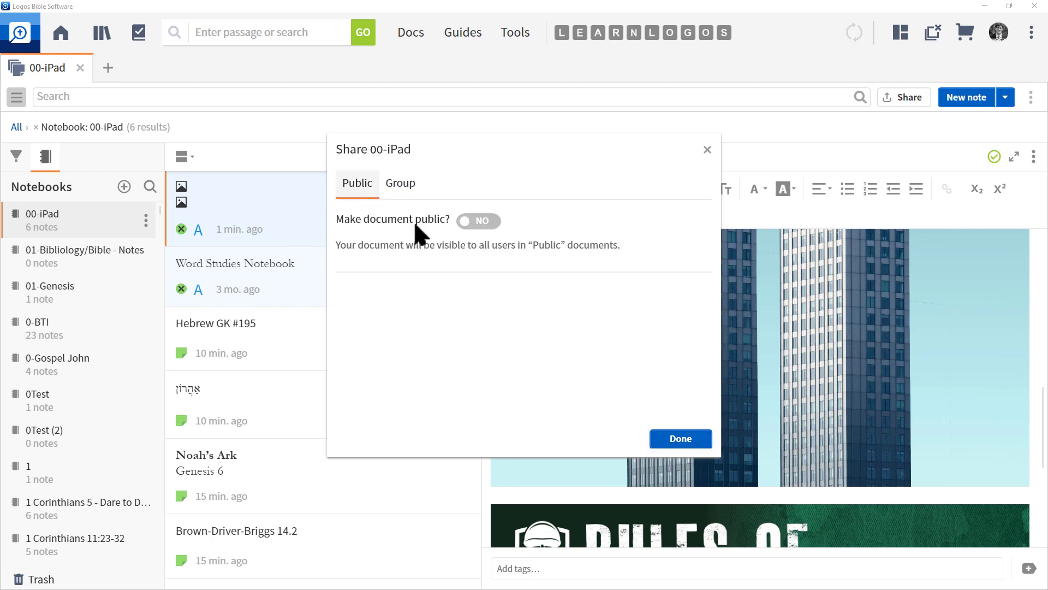
click(681, 439)
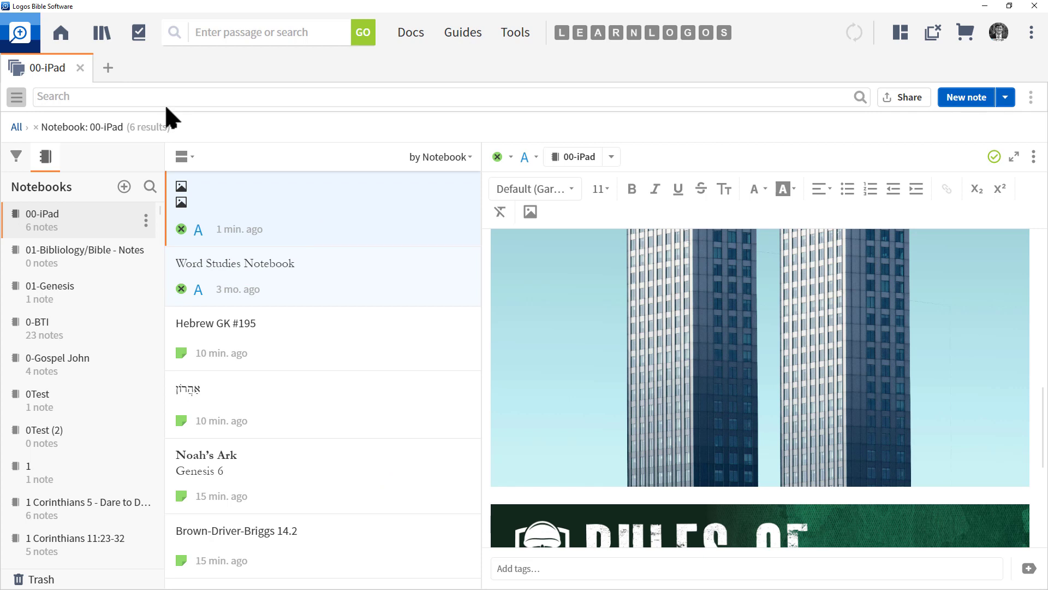
click(81, 65)
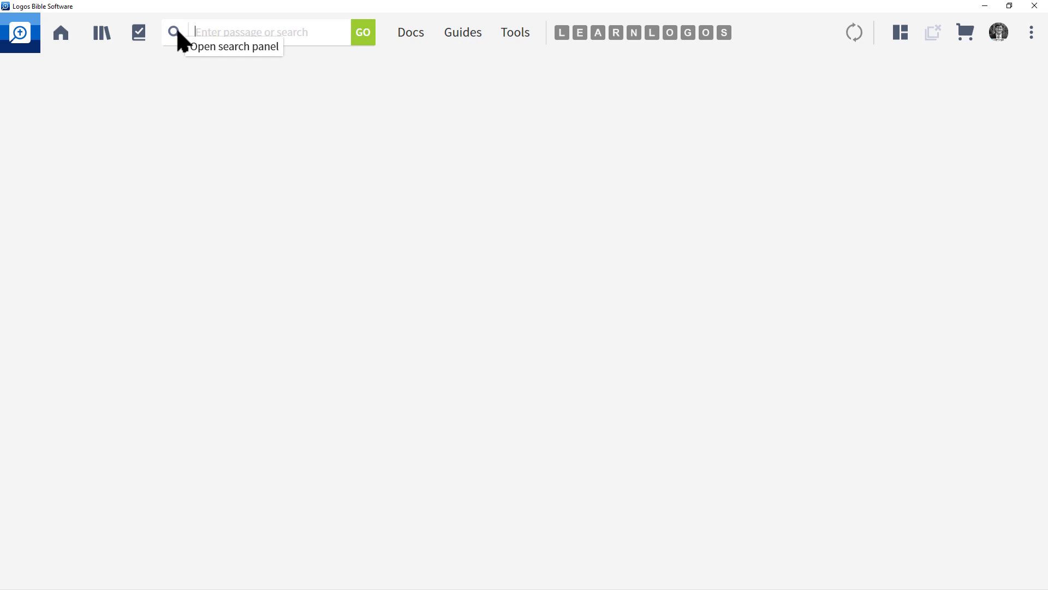
- Run a Basic search of all text in Your Documents for "NOAH"
click(176, 33)
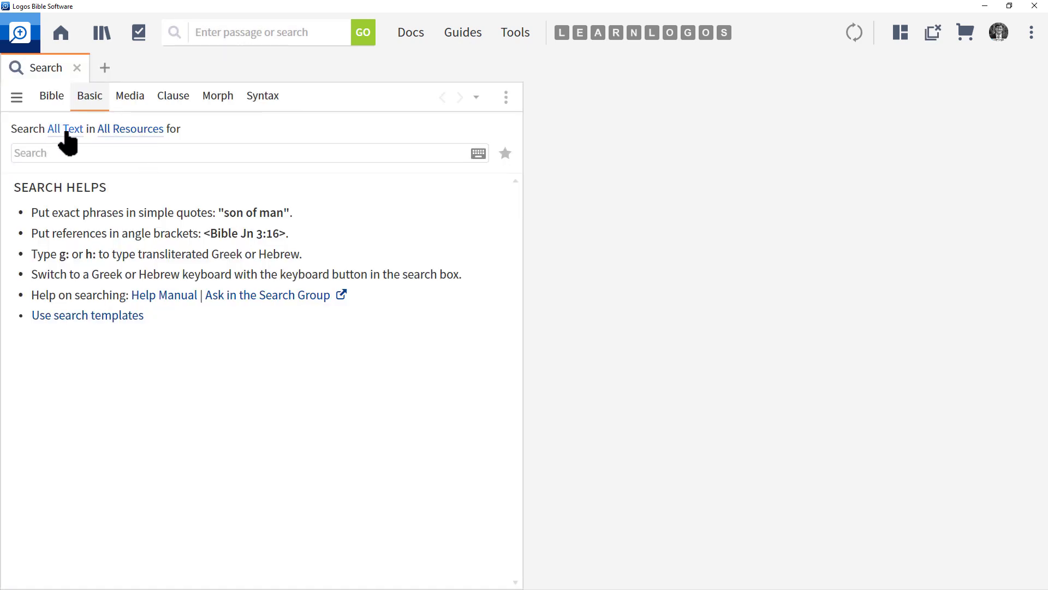
click(152, 132)
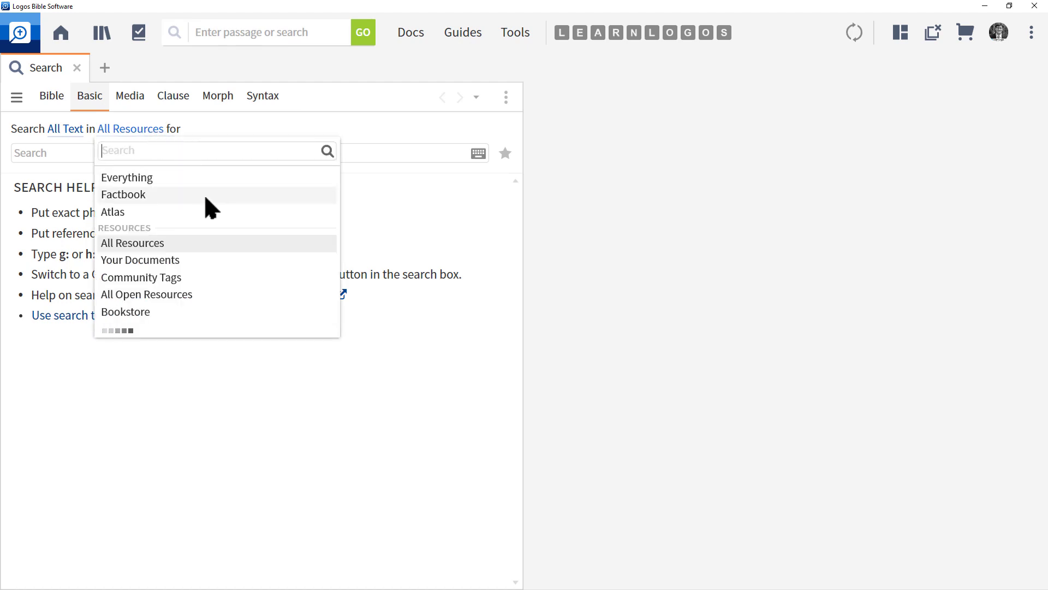
click(158, 260)
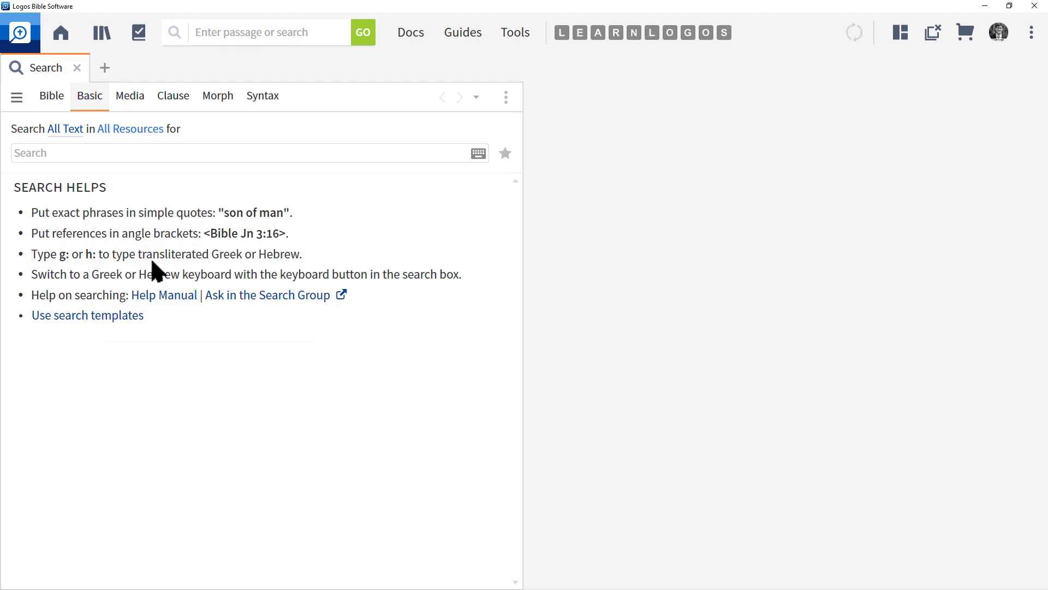
text(NOAH)
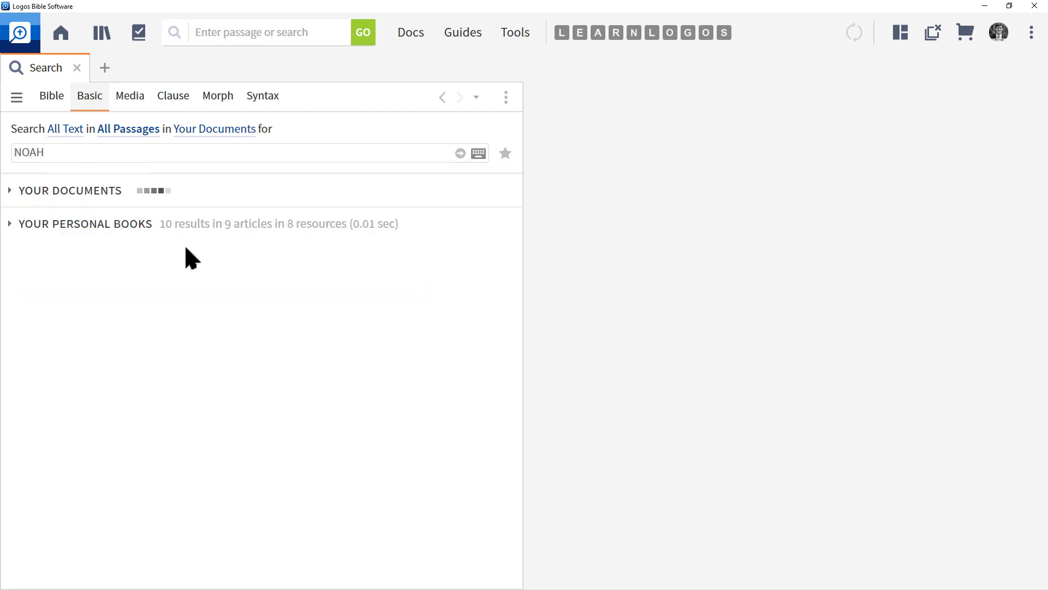
- Expand the Your Documents results to examine the Notes matches, including those in TrainingNotebook1, and collapse the Notes group again
click(10, 190)
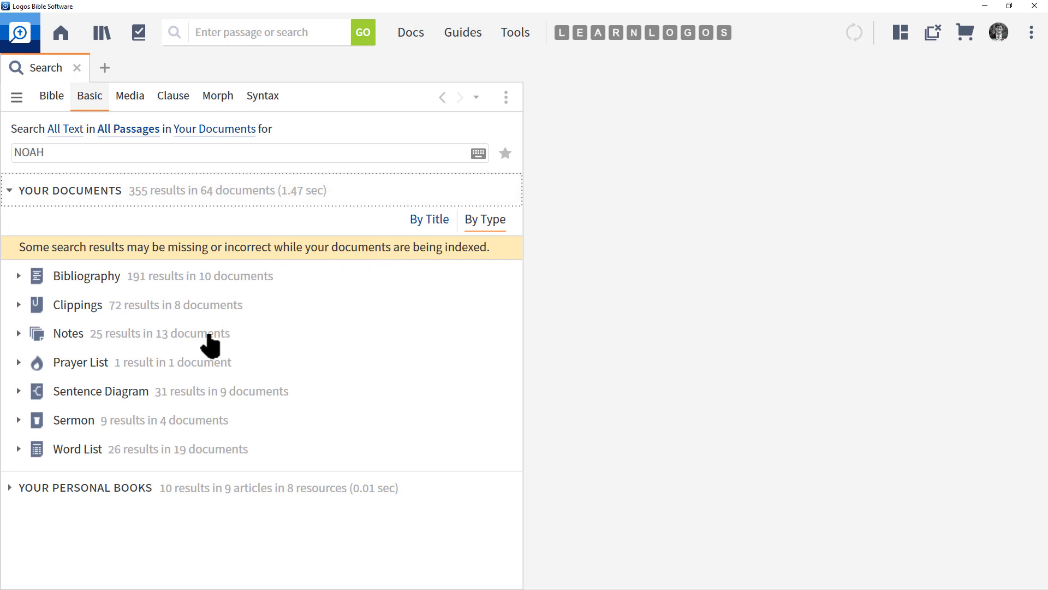
click(20, 334)
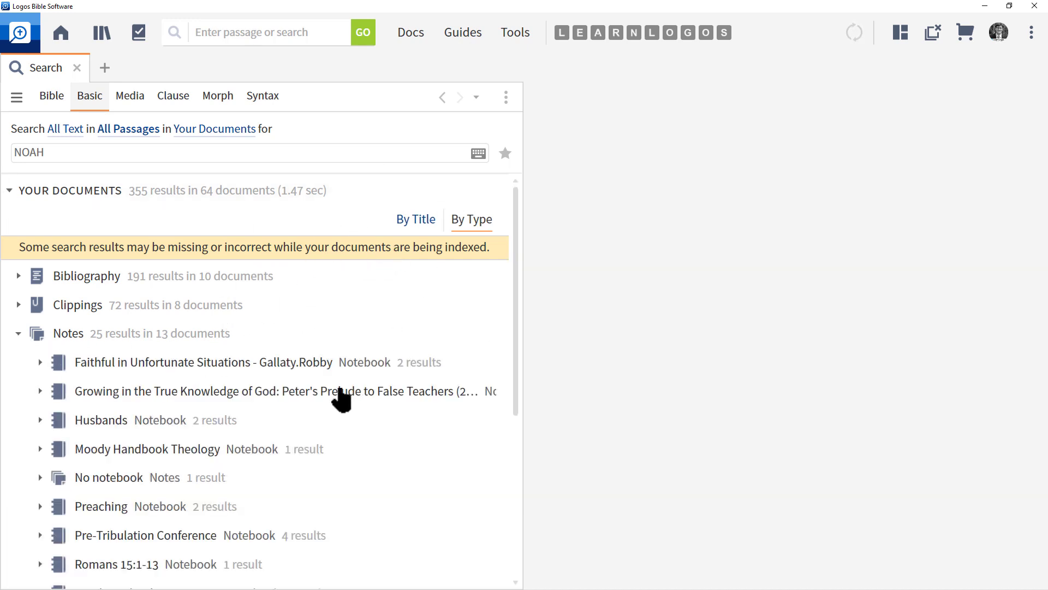
scroll(328, 393, down, 2)
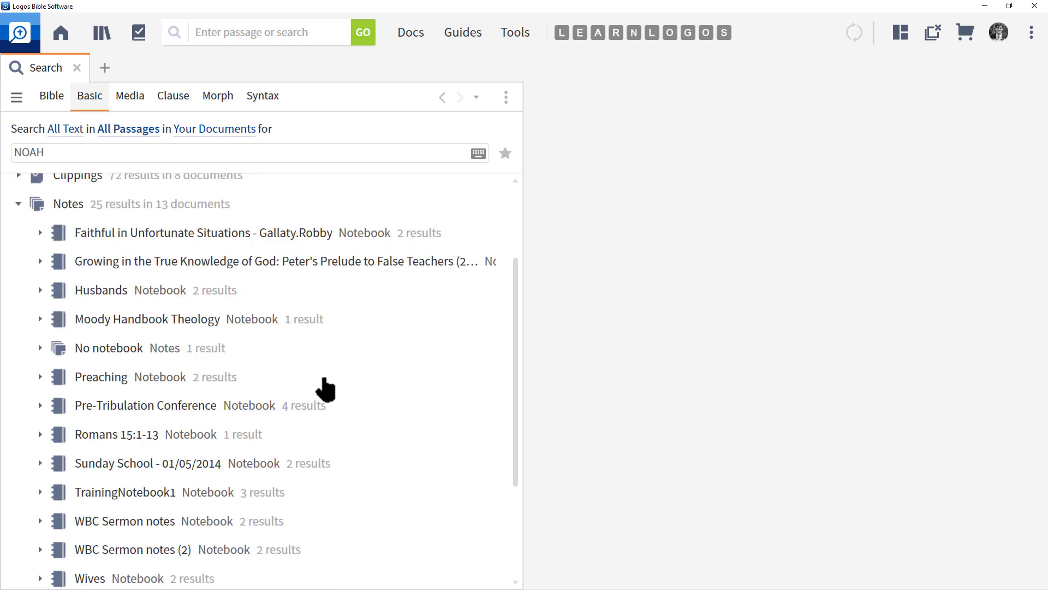
click(41, 494)
scroll(221, 442, down, 2)
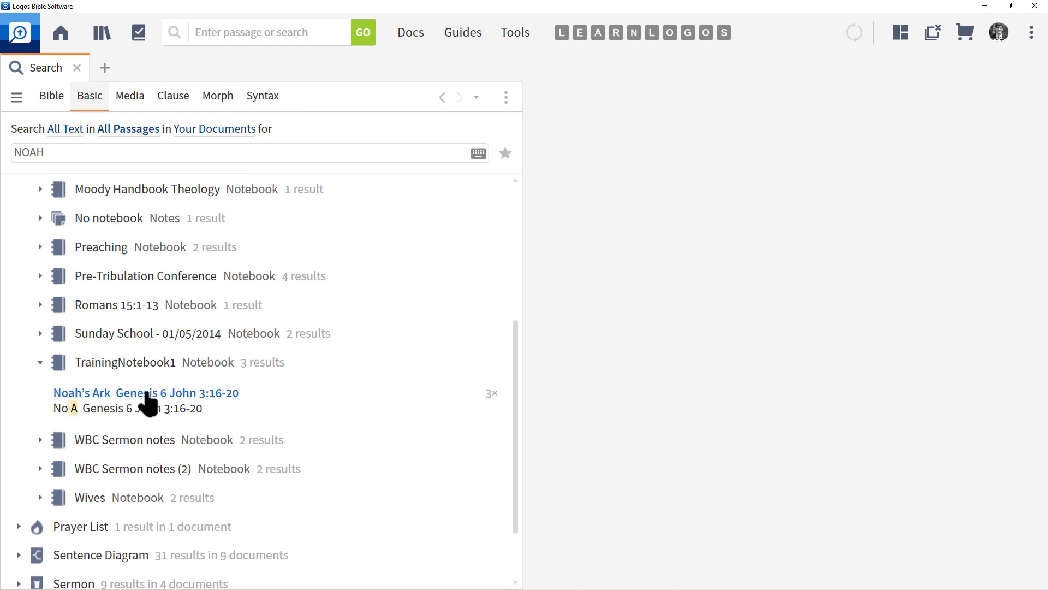
scroll(348, 382, up, 4)
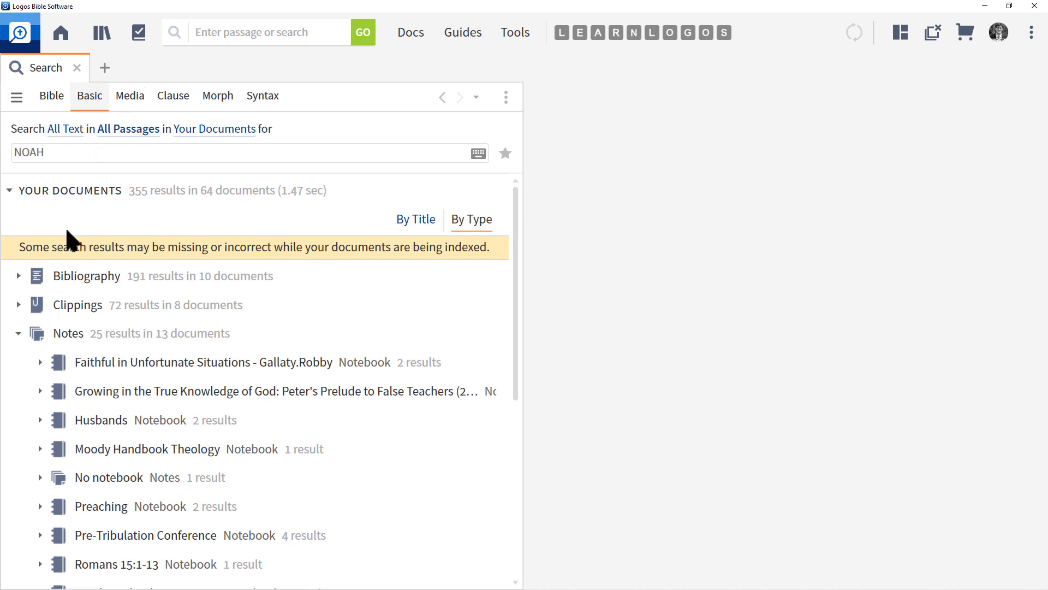
click(18, 333)
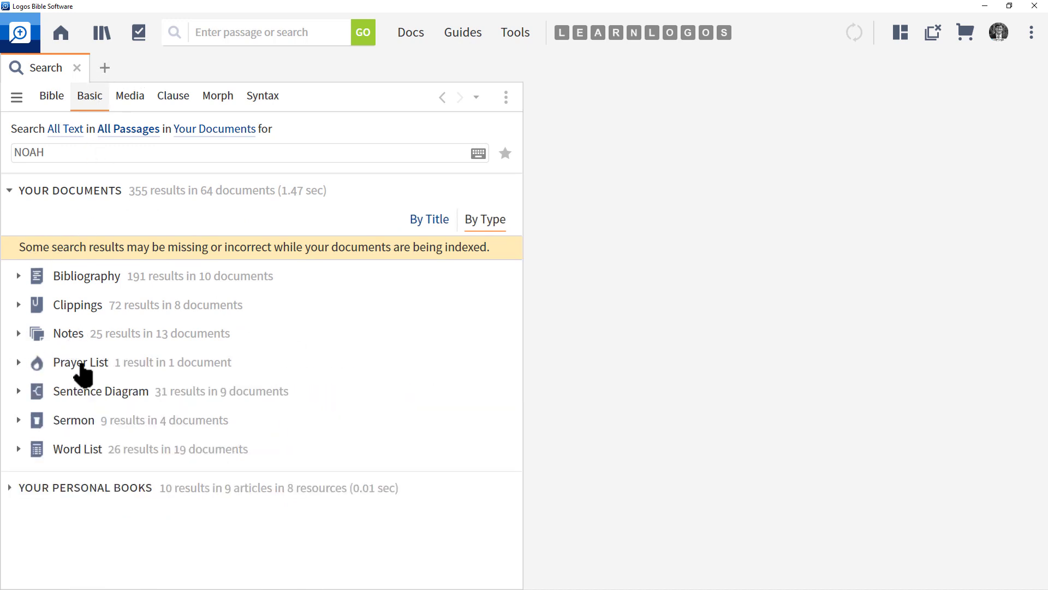